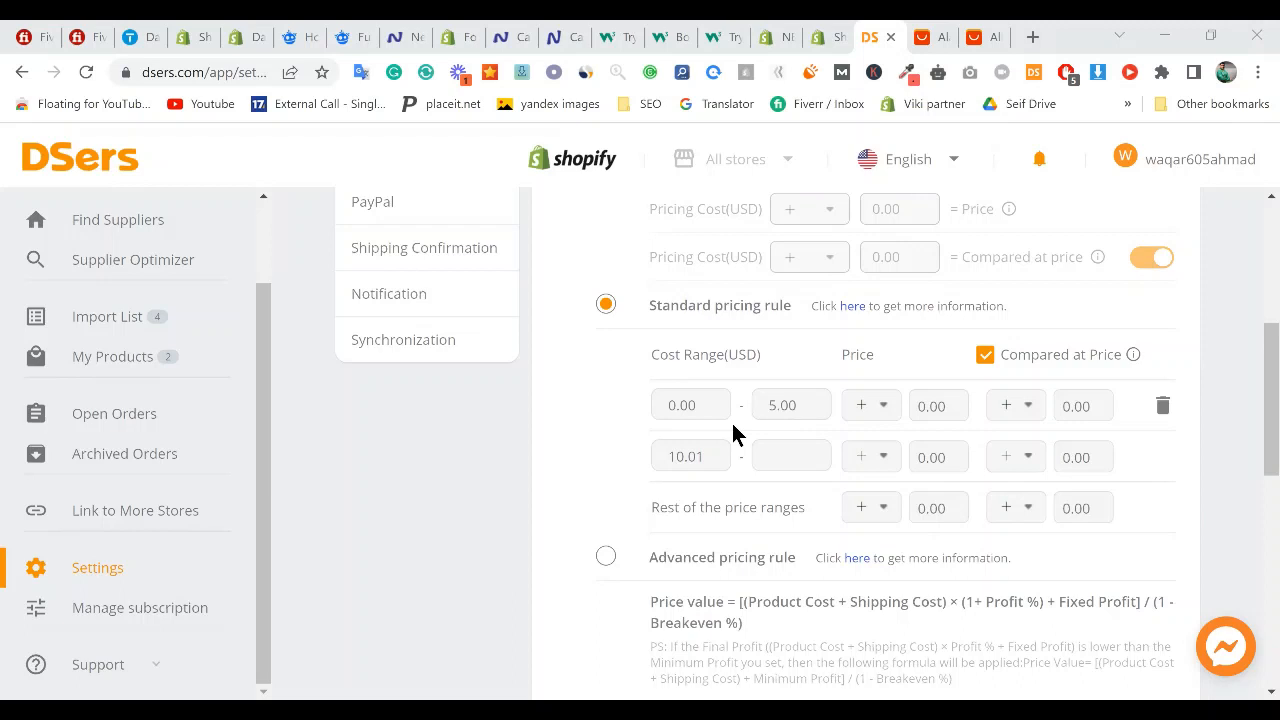
- Set the first cost range's price rule to multiply by 2.00 under the standard pricing rule
left_click(670, 409)
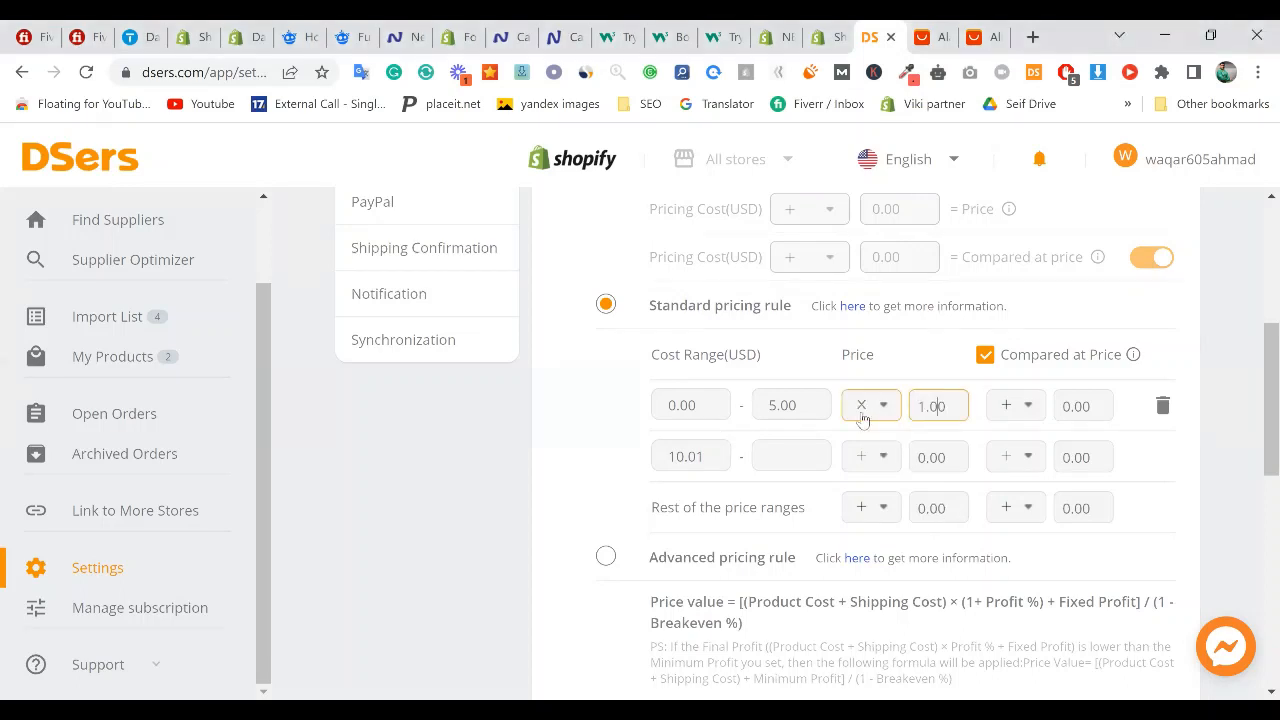
key("ctrl+a")
type("2")
left_click(4, 408)
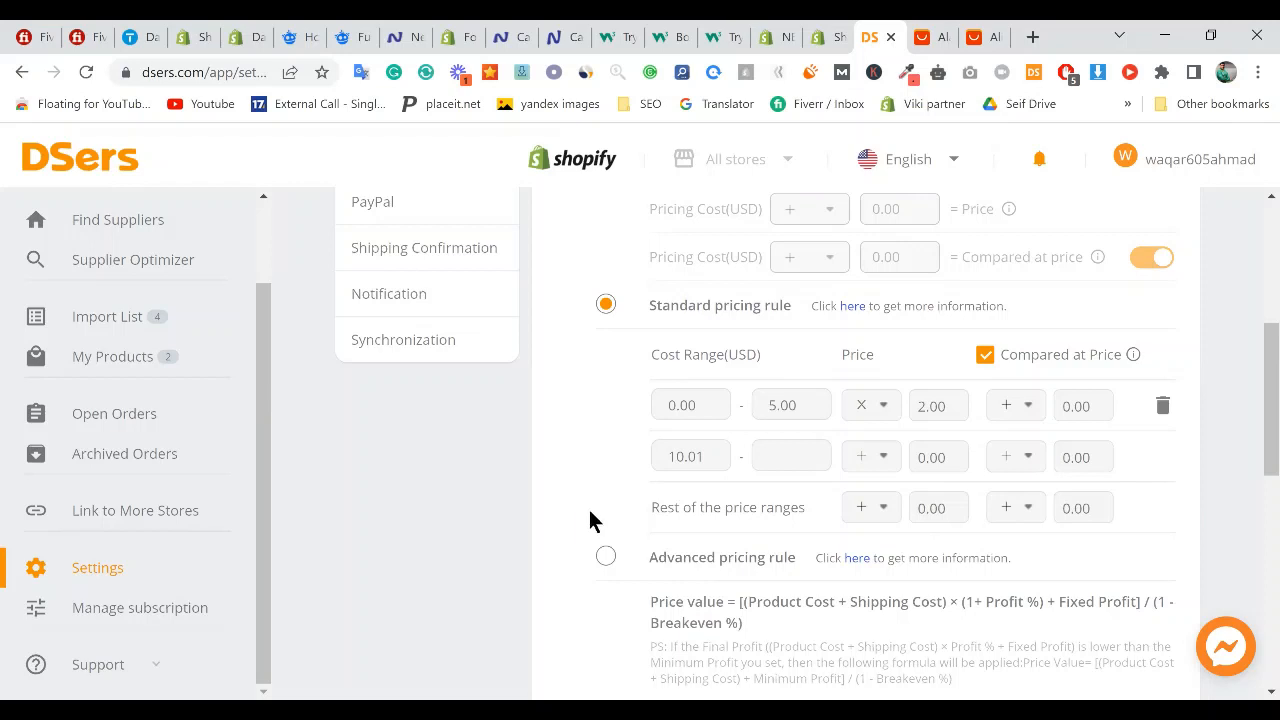
left_click(786, 418)
left_click(909, 410)
left_click(775, 403)
left_click(777, 429)
left_click(783, 407)
- Set the price multiplier of the first cost range to 3.00
left_click(918, 407)
left_click_drag(938, 407, 917, 407)
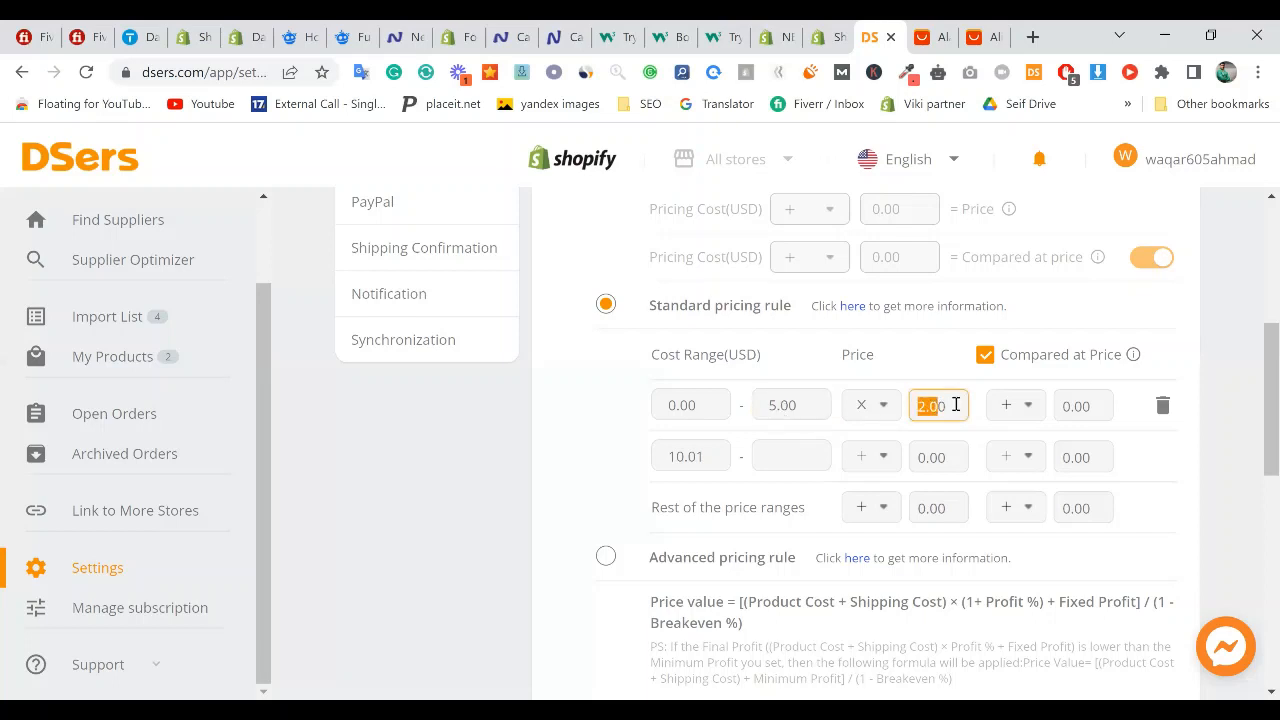
type("3")
left_click(575, 515)
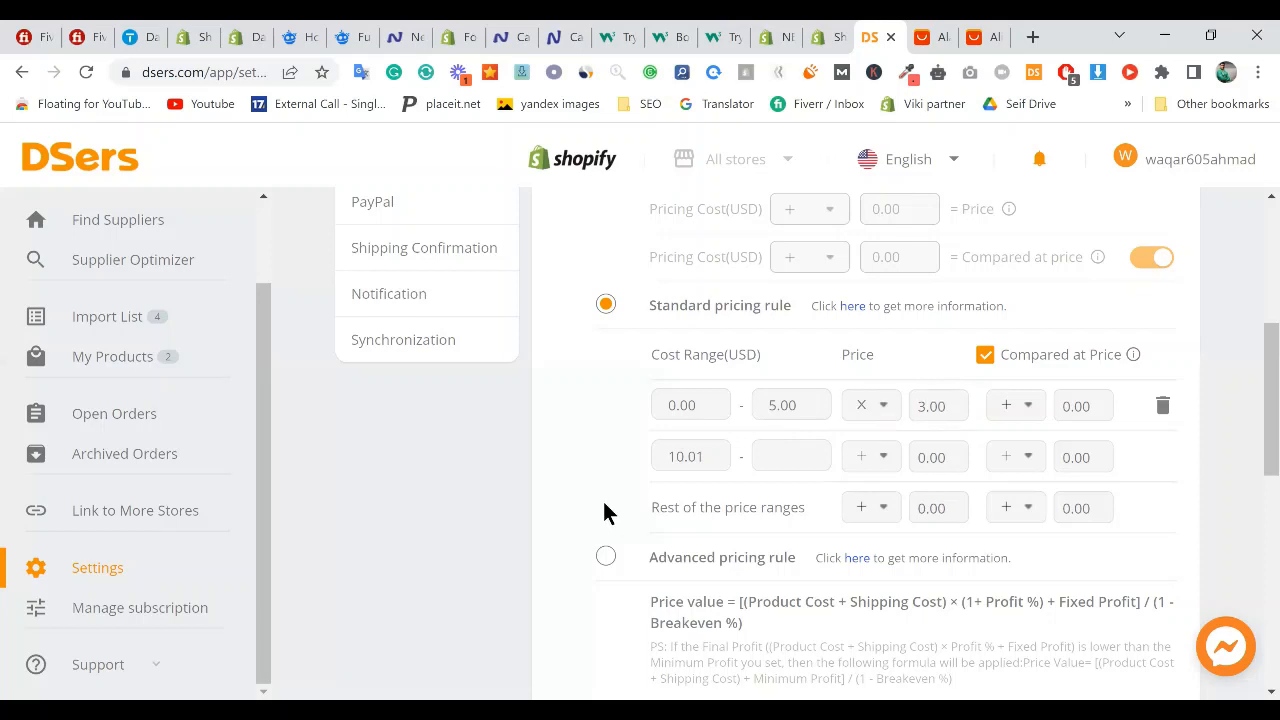
left_click(701, 417)
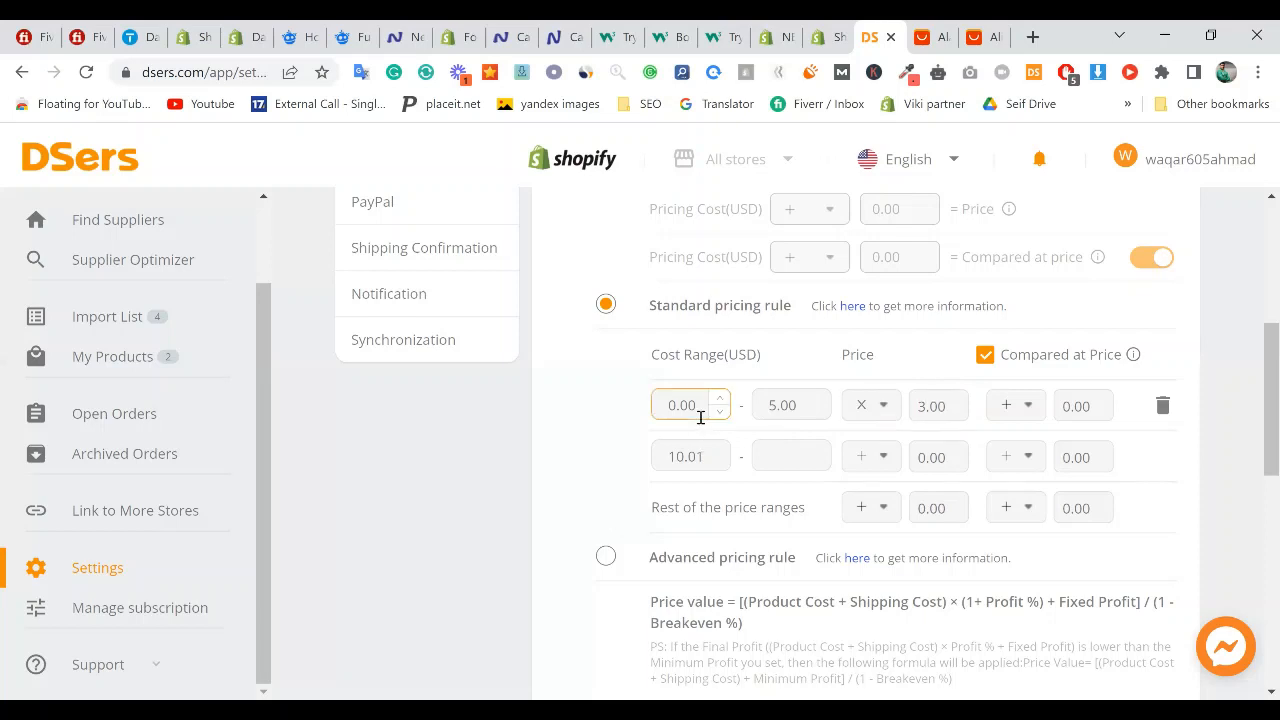
left_click(921, 417)
left_click(921, 418)
left_click(918, 421)
left_click(808, 413)
left_click(938, 410)
- Set the upper limit of the first cost range to 3.00 USD
left_click(776, 407)
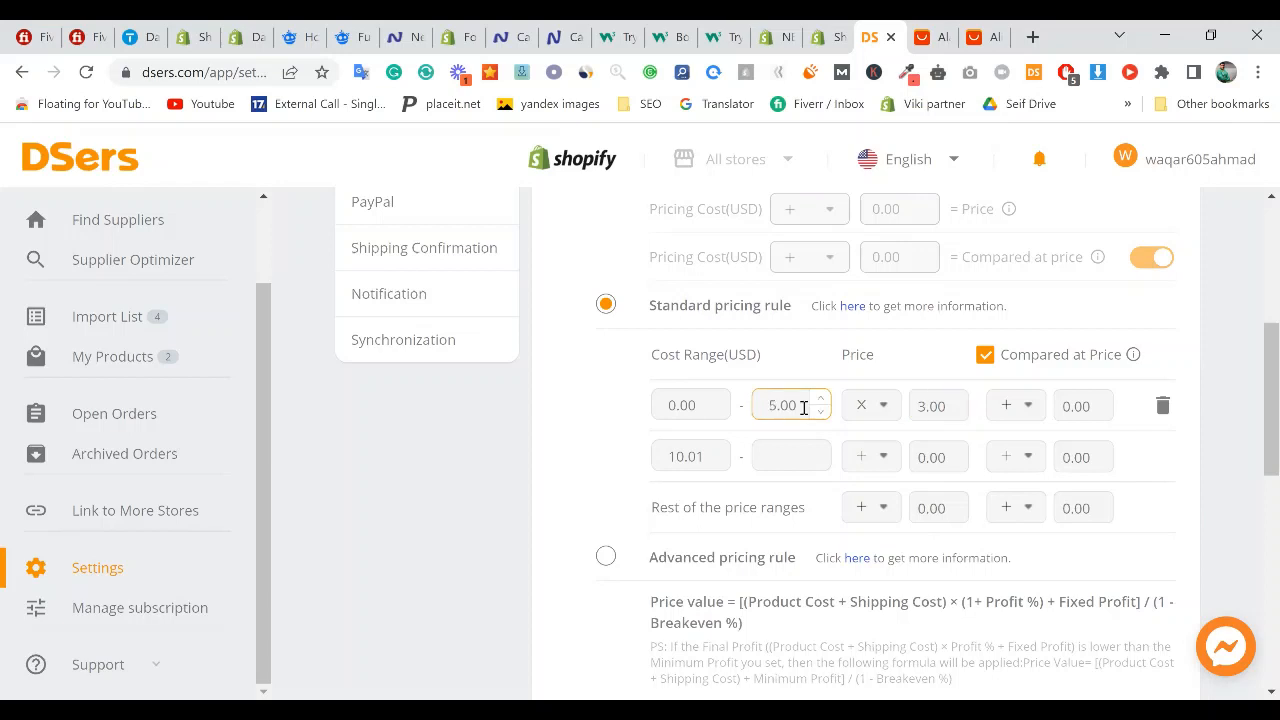
left_click(803, 408)
double_click(803, 408)
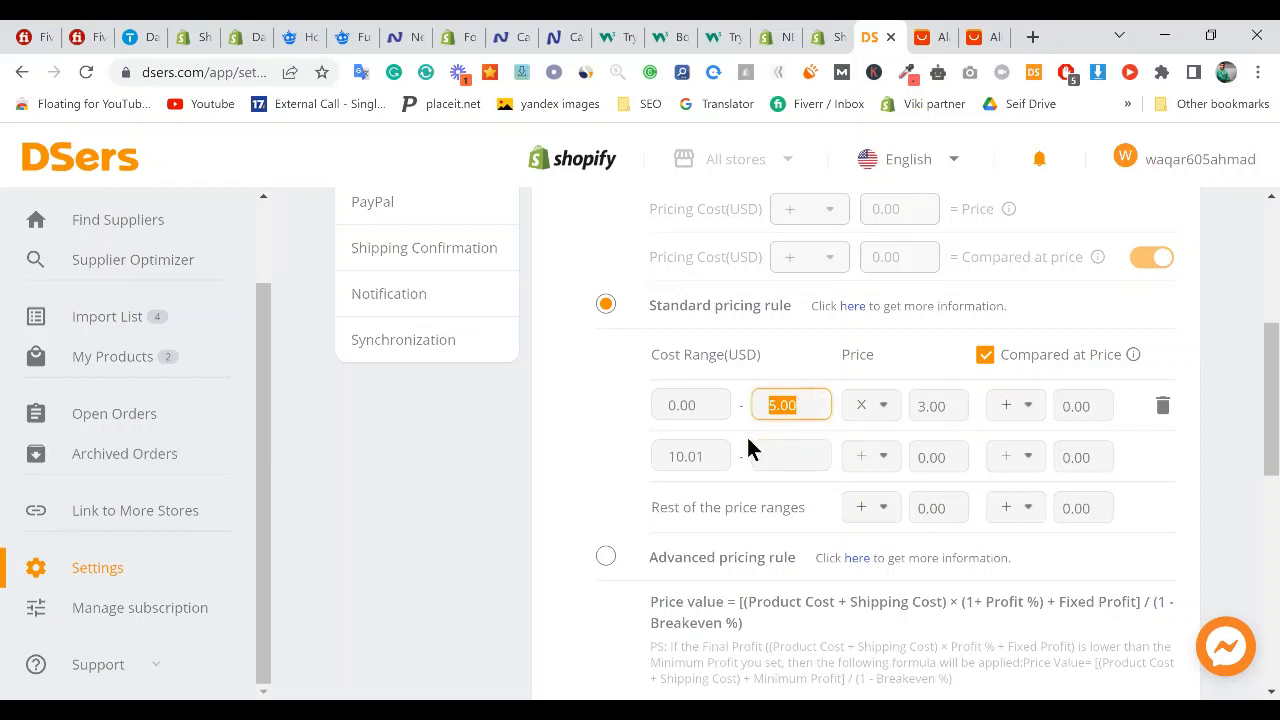
type("3")
left_click(749, 439)
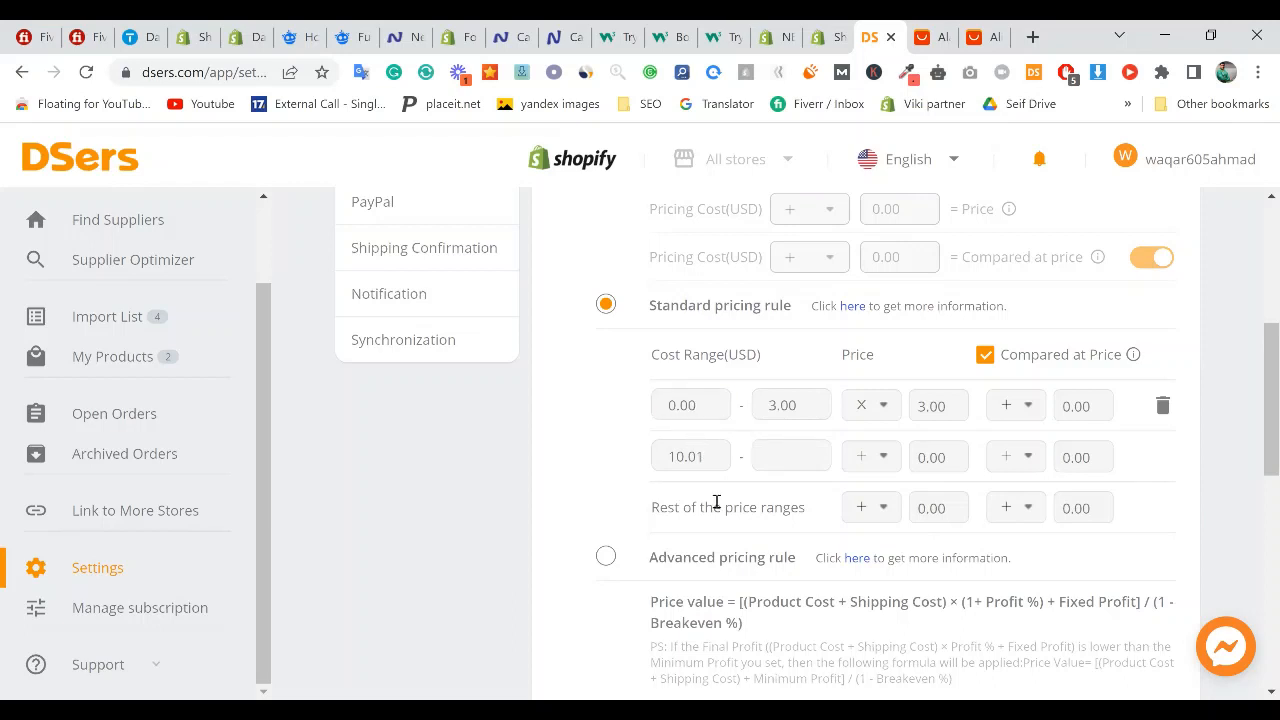
- Set the price multiplier of the 0.00–3.00 cost range to 5.00
left_click(801, 452)
key("Tab")
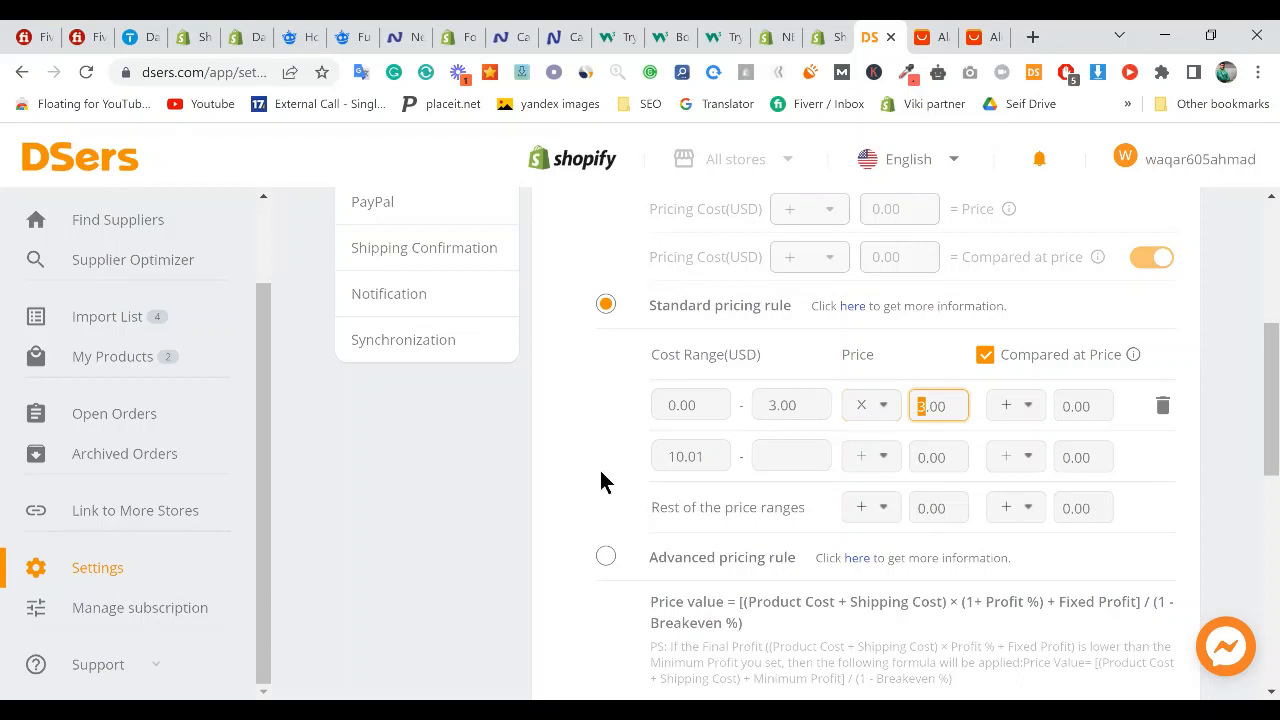
type("5")
left_click(750, 437)
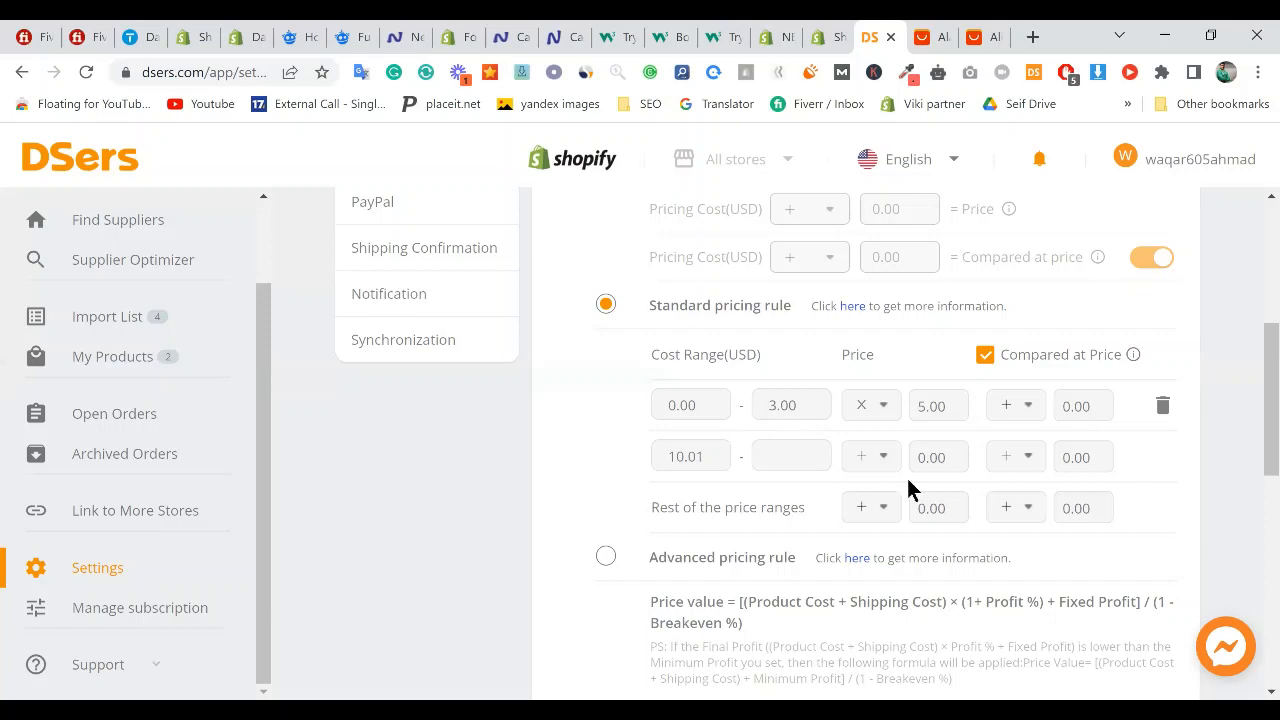
left_click(933, 413)
left_click(925, 437)
left_click(922, 406)
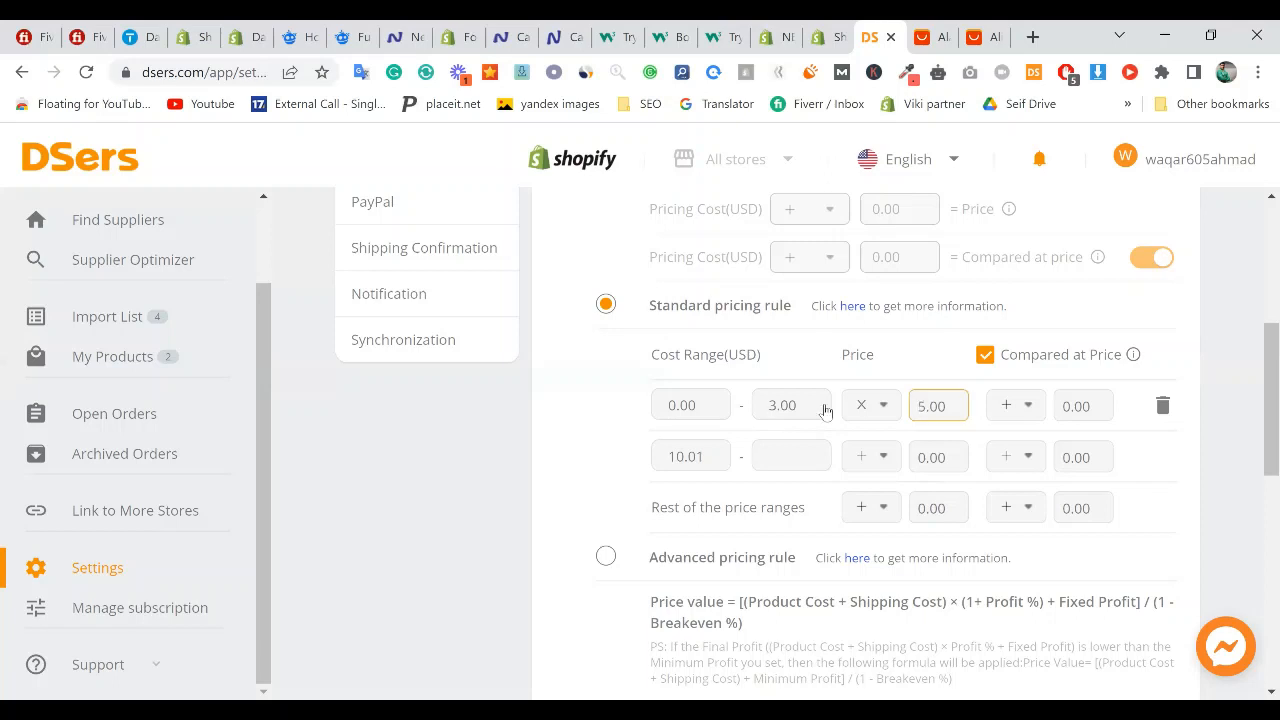
left_click(771, 418)
left_click(931, 412)
left_click(812, 425)
- Set the starting value of the second cost range to 5.01
left_click_drag(660, 449, 932, 418)
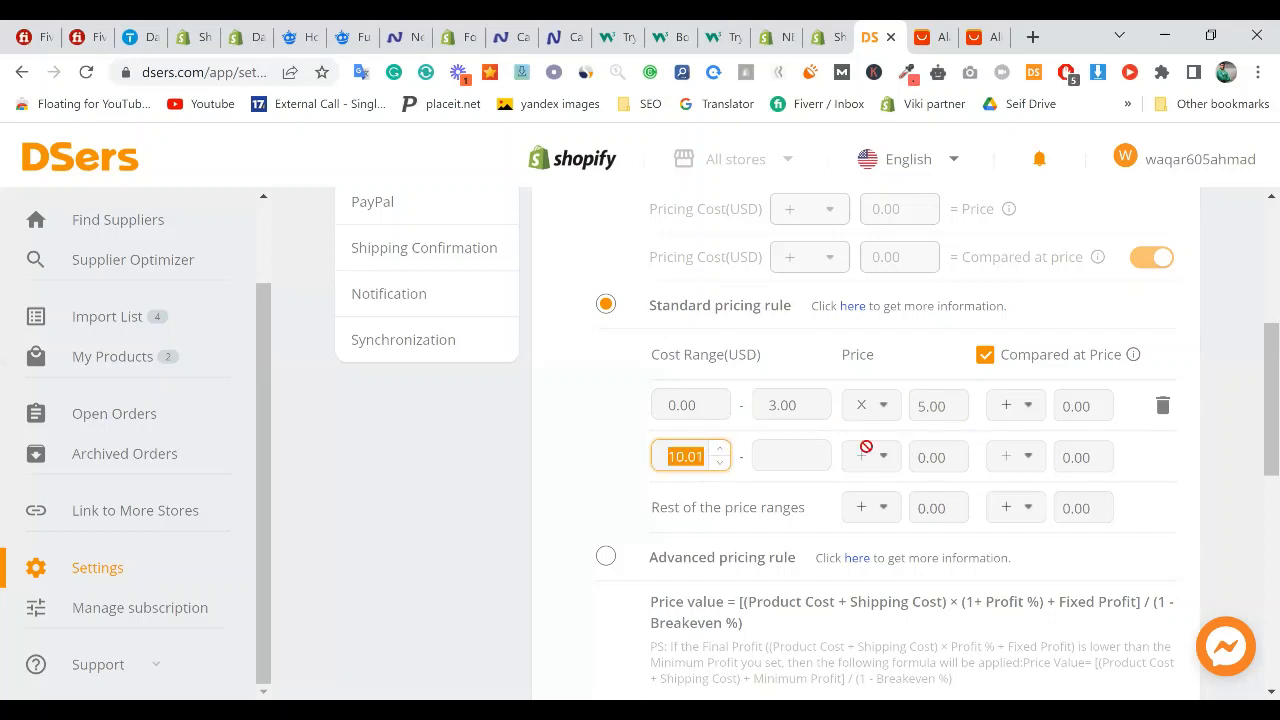
left_click(660, 452)
key("Delete")
key("Delete")
type("5")
left_click(790, 463)
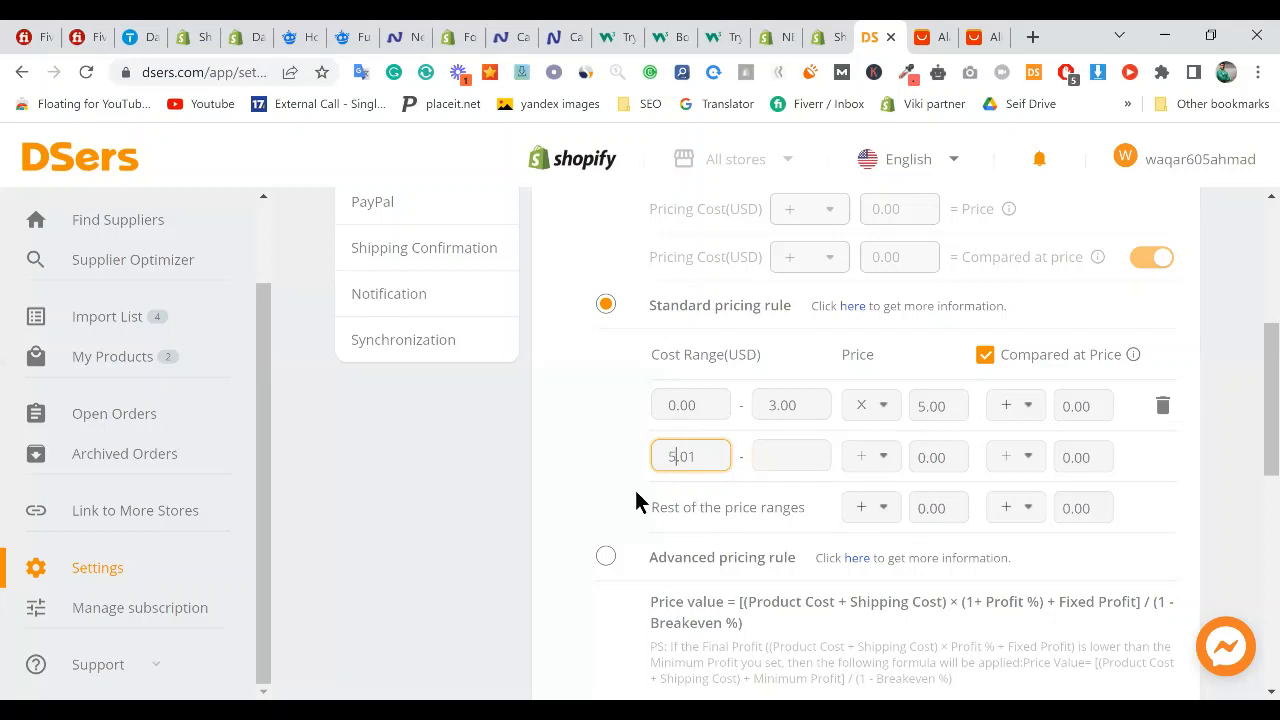
- Define the second cost range as running from 3.01 to 6.00 USD
left_click(684, 462)
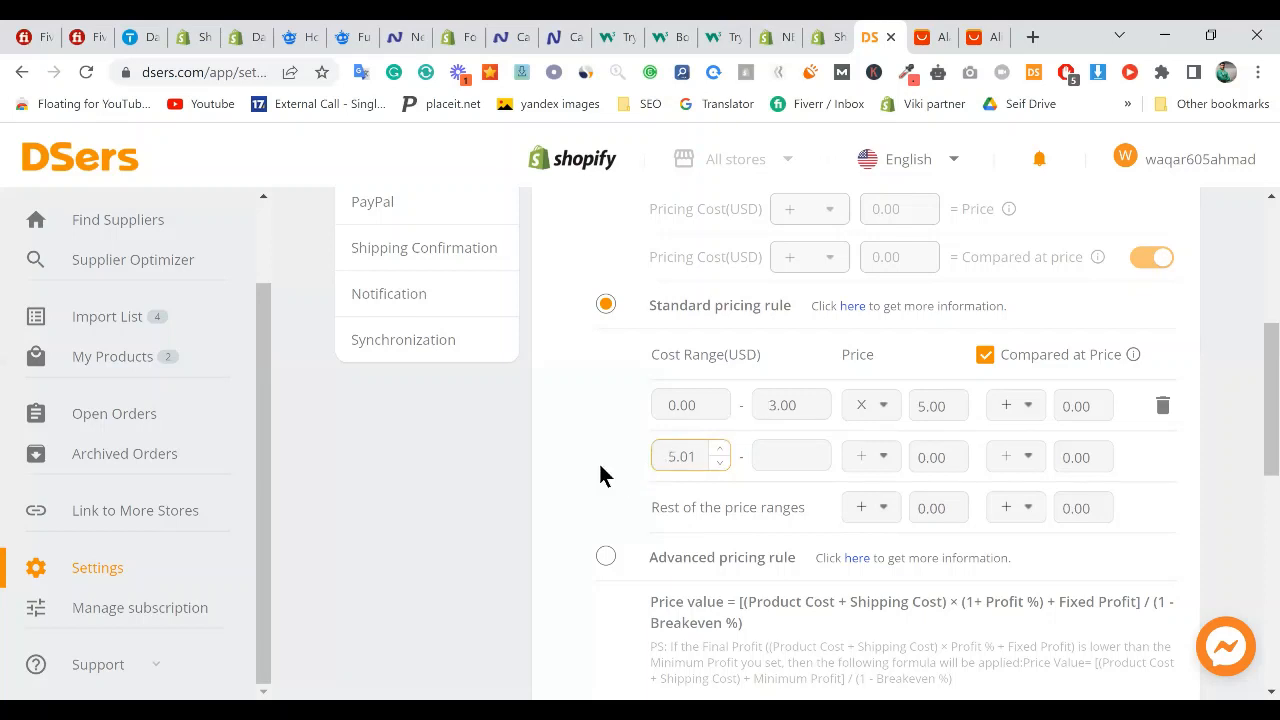
left_click_drag(666, 463, 677, 463)
type("3")
left_click(785, 415)
left_click(668, 456)
key("Tab")
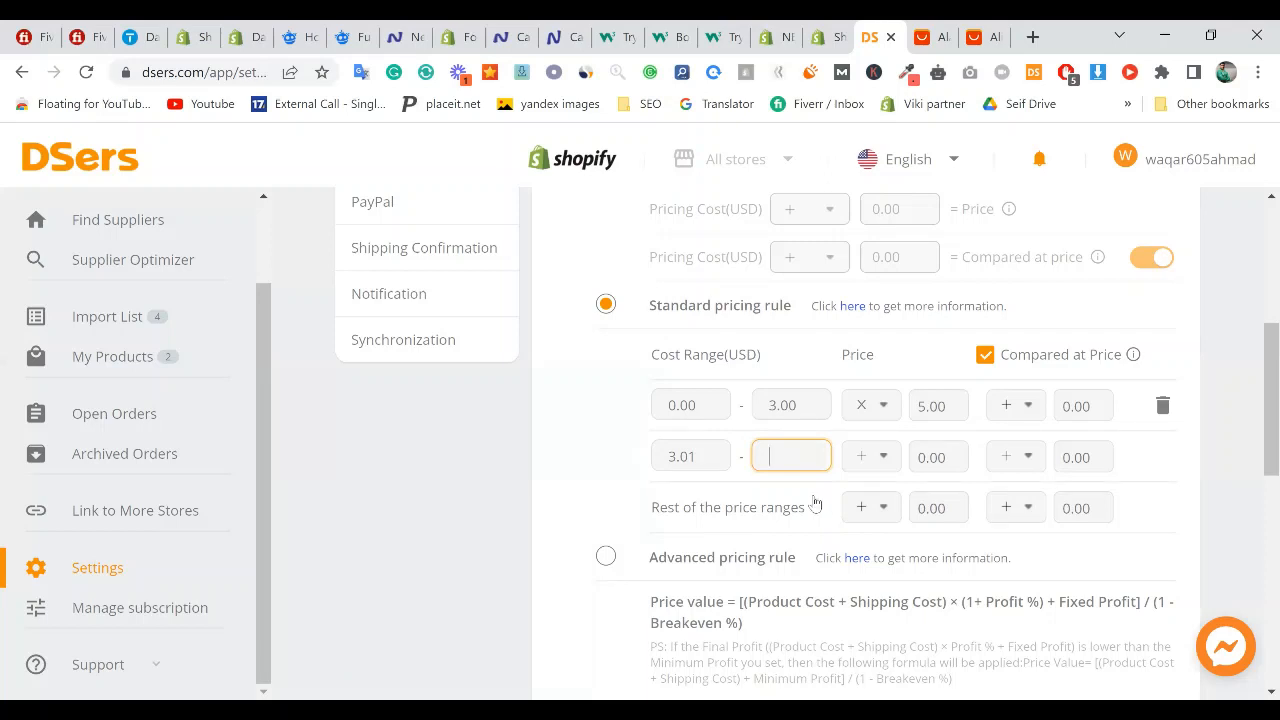
type("6")
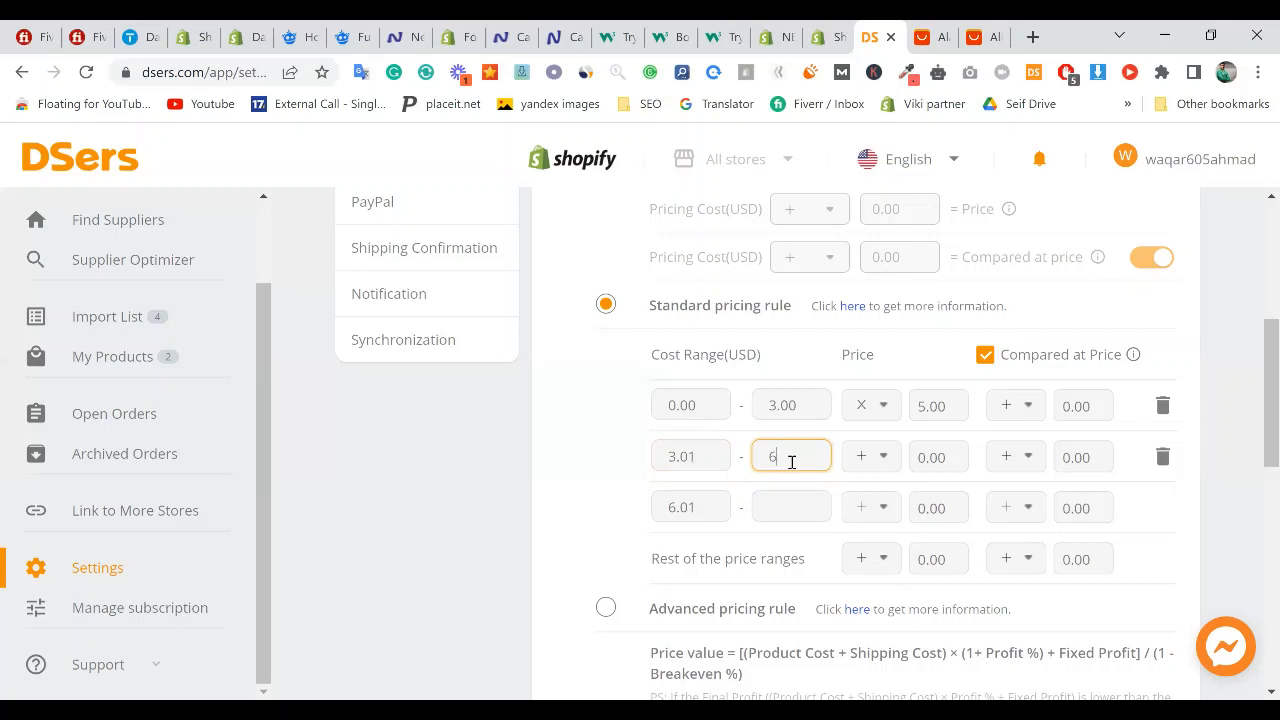
- Clear the price value of the 3.01–6.00 cost range
left_click(920, 406)
double_click(913, 456)
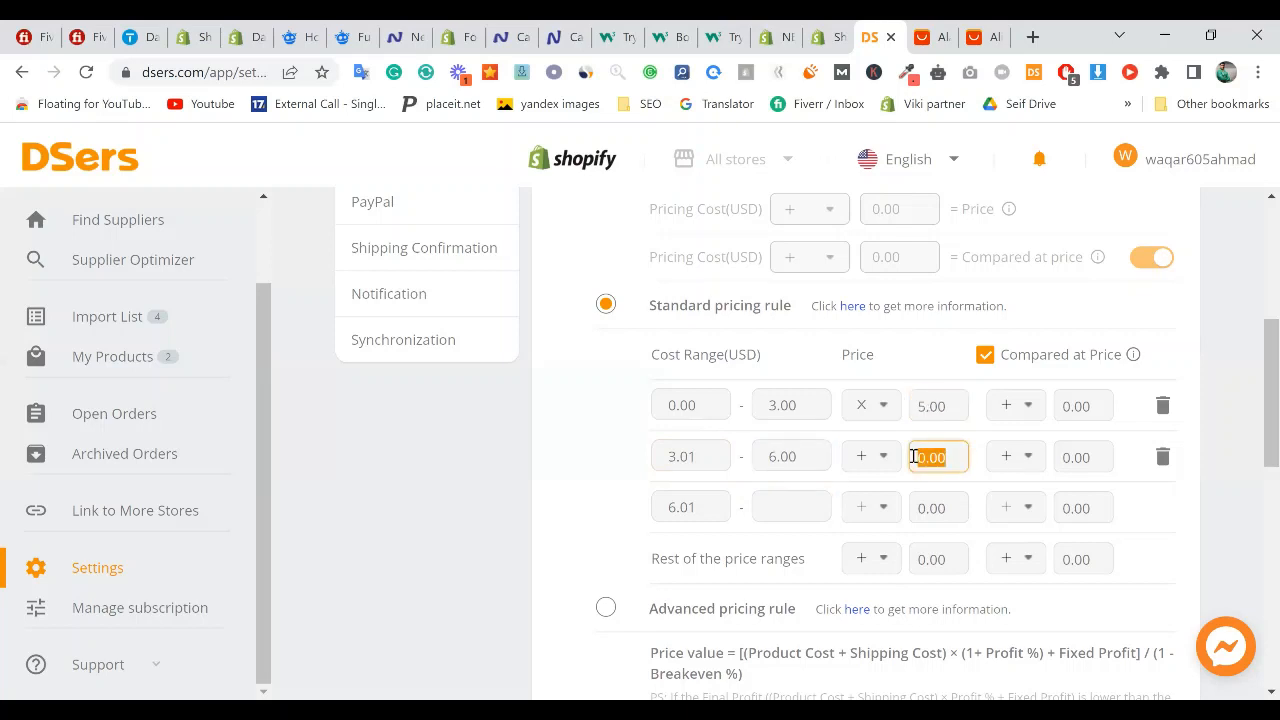
key("BackSpace")
double_click(797, 457)
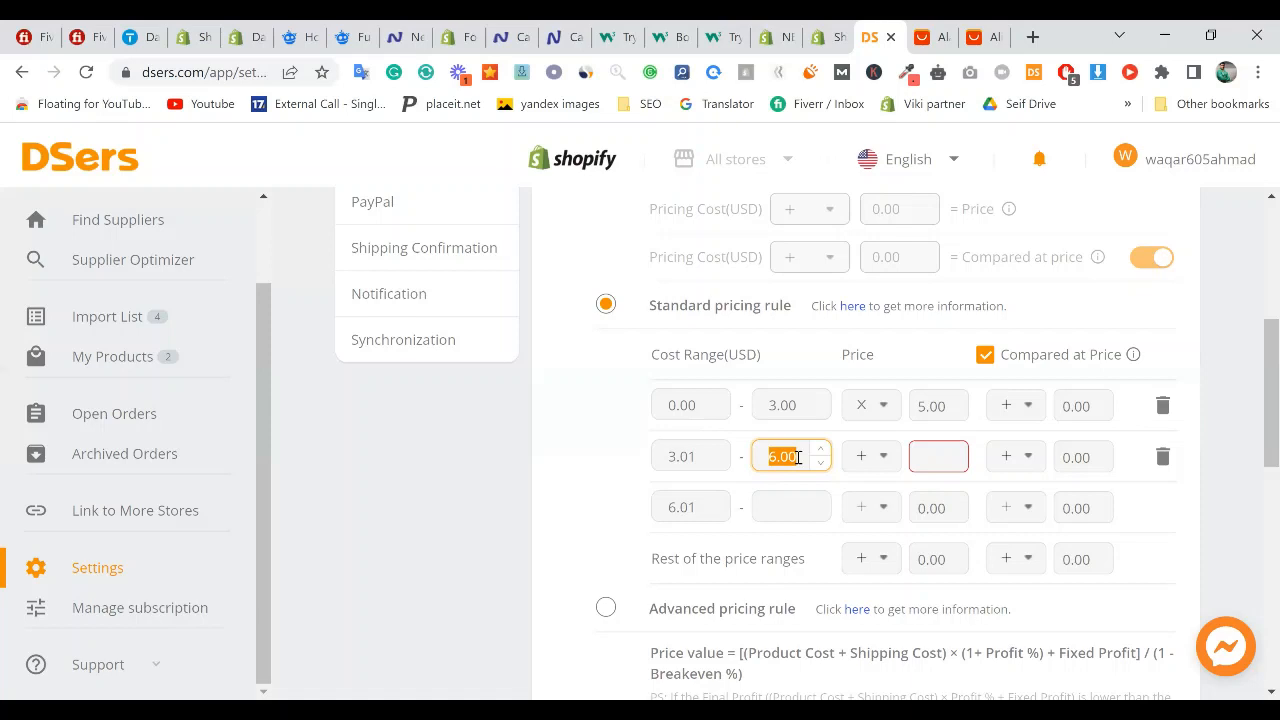
left_click(925, 413)
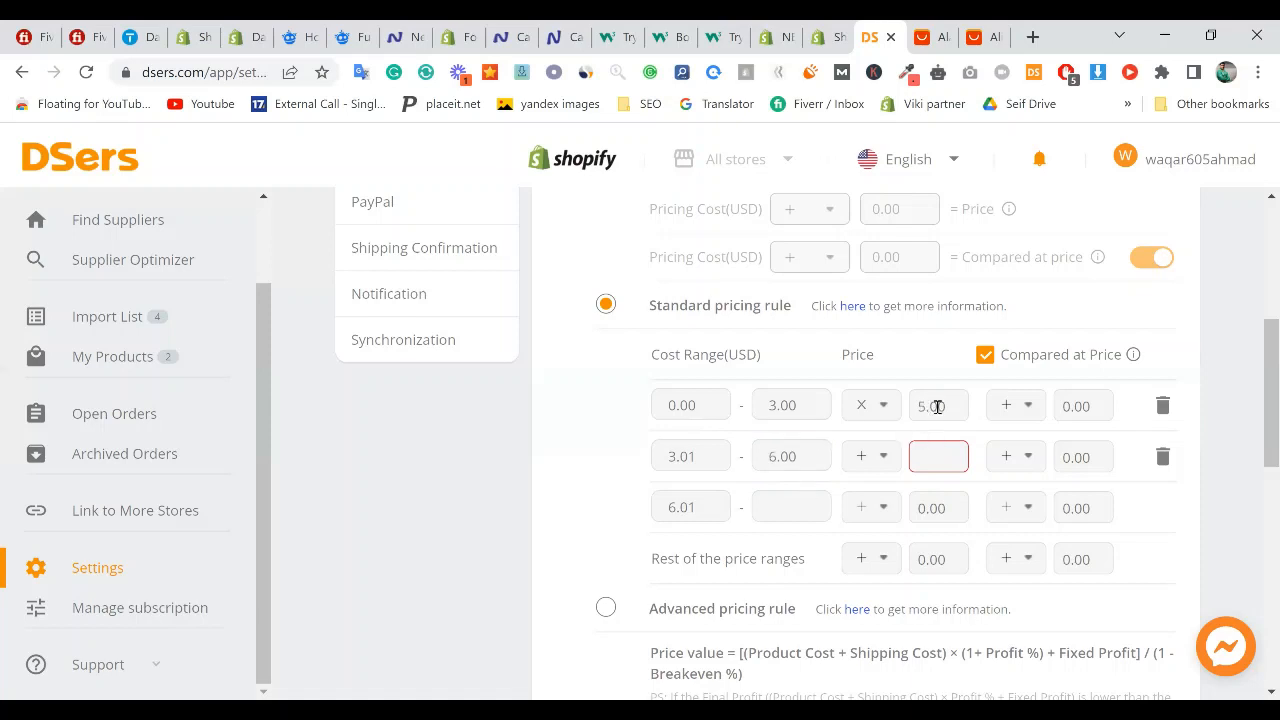
left_click(768, 462)
left_click(903, 413)
left_click(936, 406)
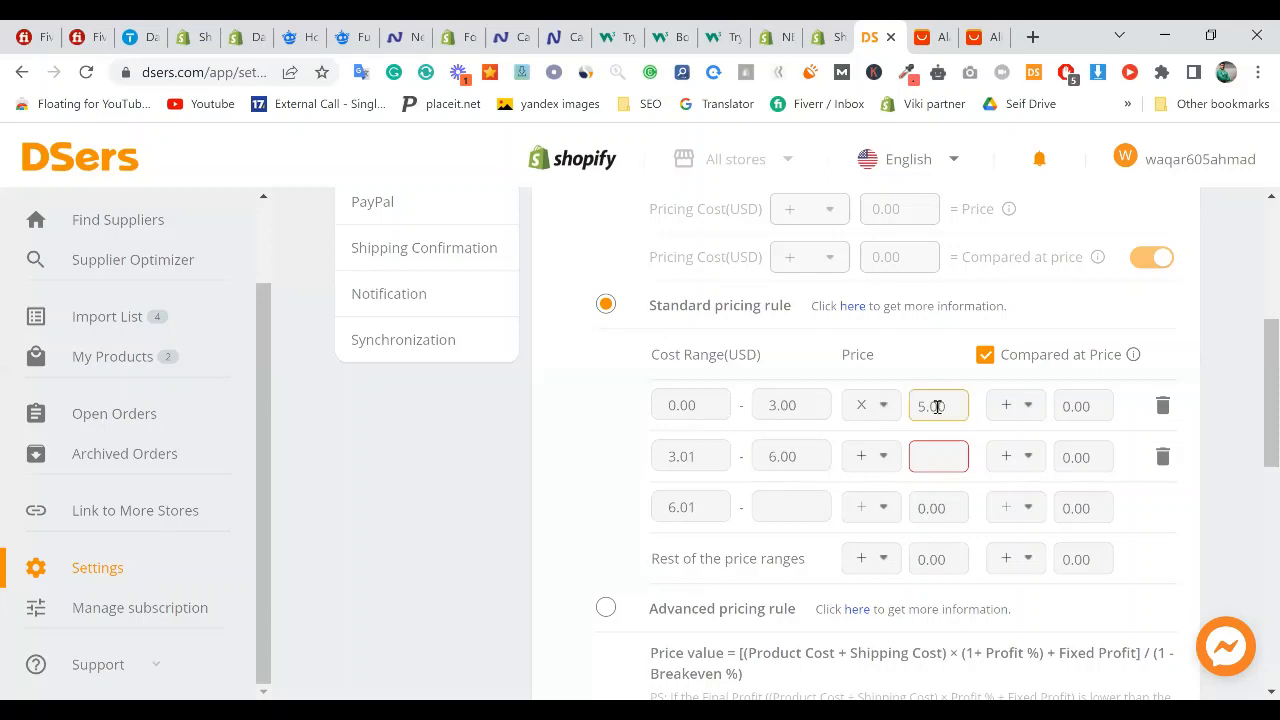
left_click(766, 454)
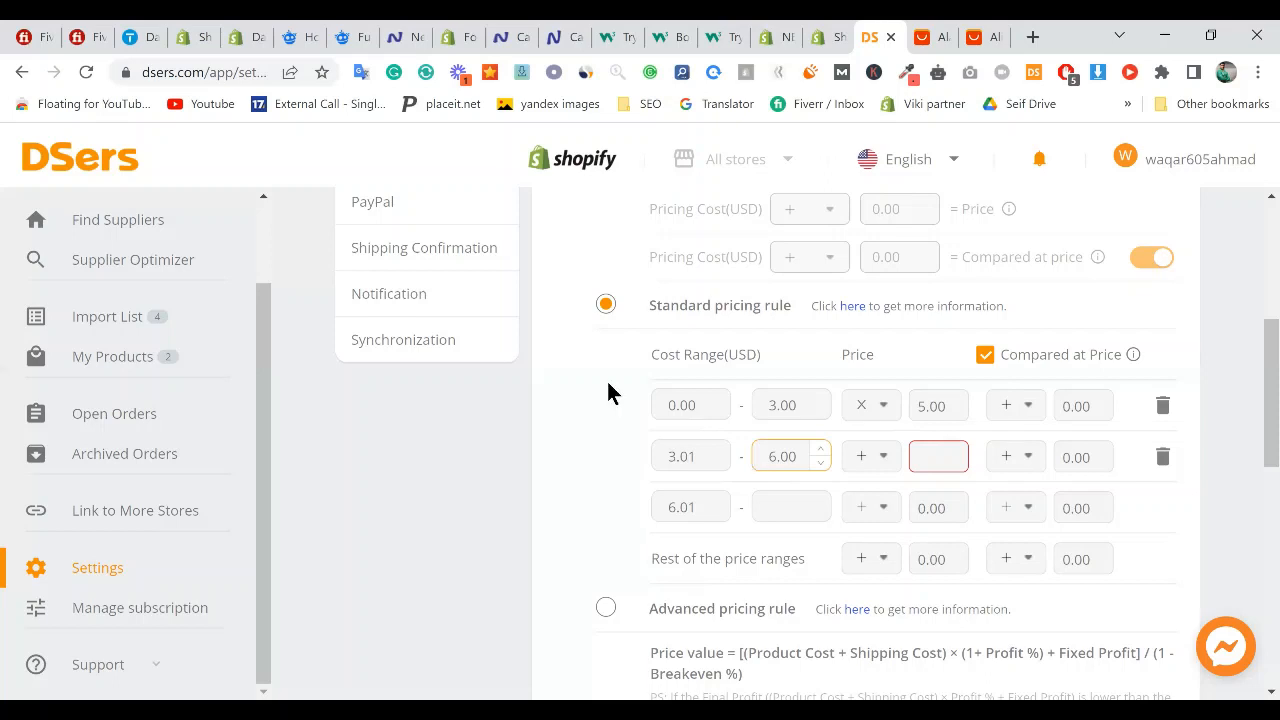
right_click(760, 470)
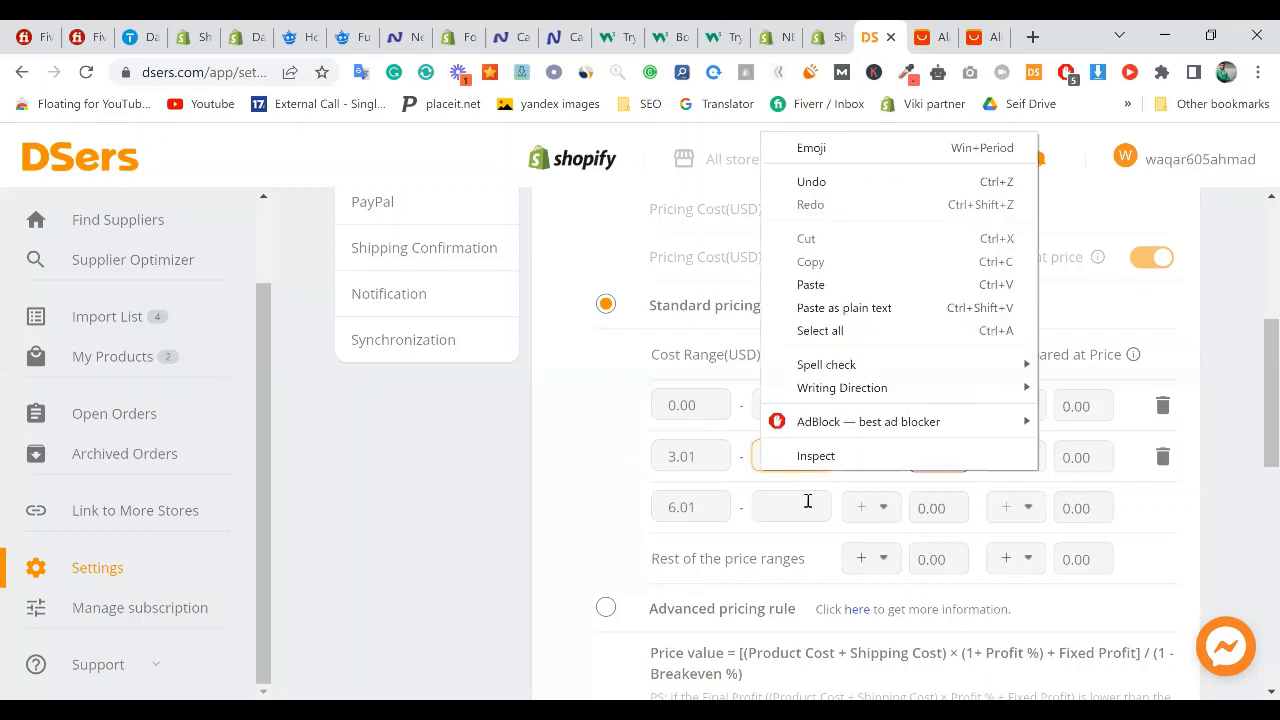
- Set the price value of the 3.01–6.00 cost range to 4.00
left_click(941, 455)
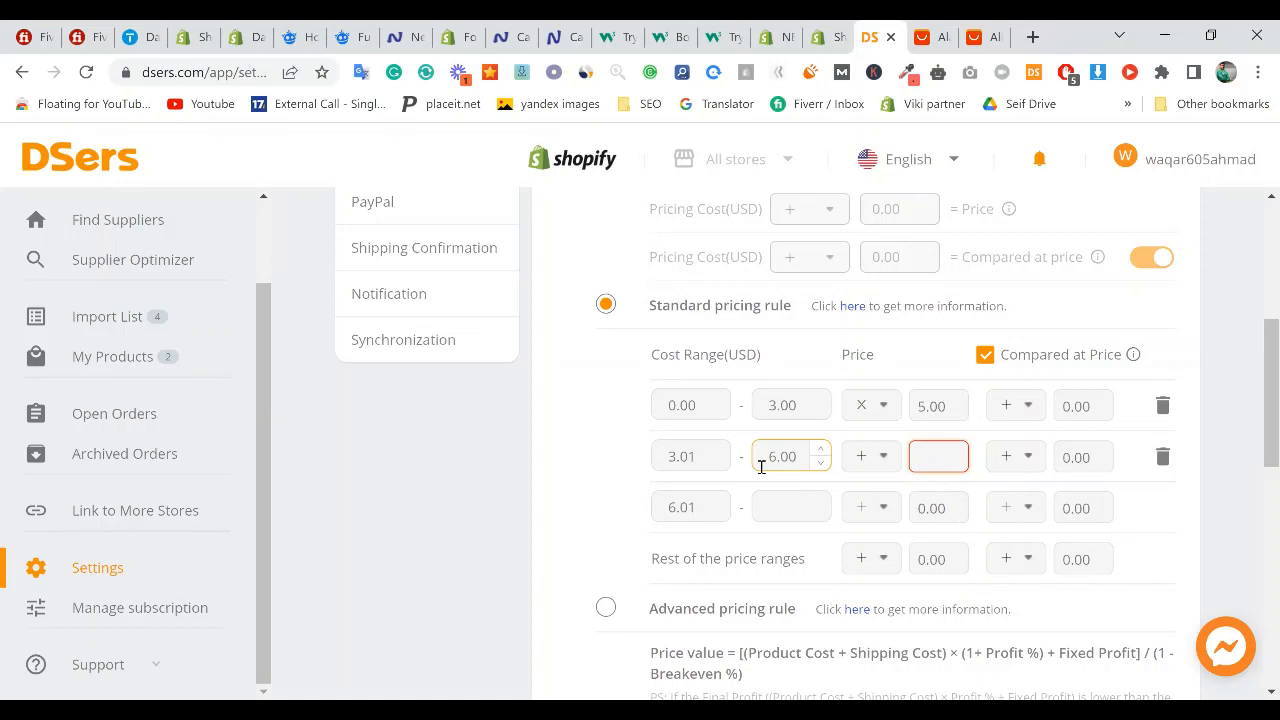
type("4")
left_click(623, 450)
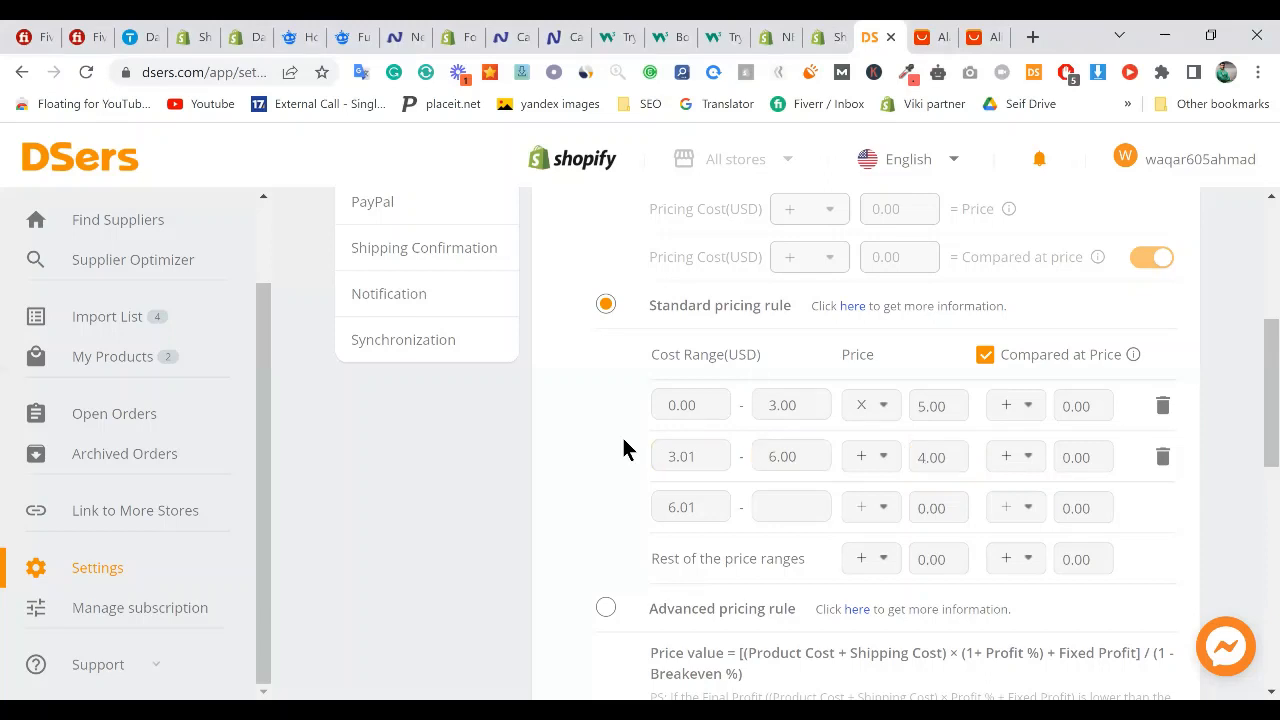
left_click(772, 460)
double_click(927, 408)
double_click(772, 458)
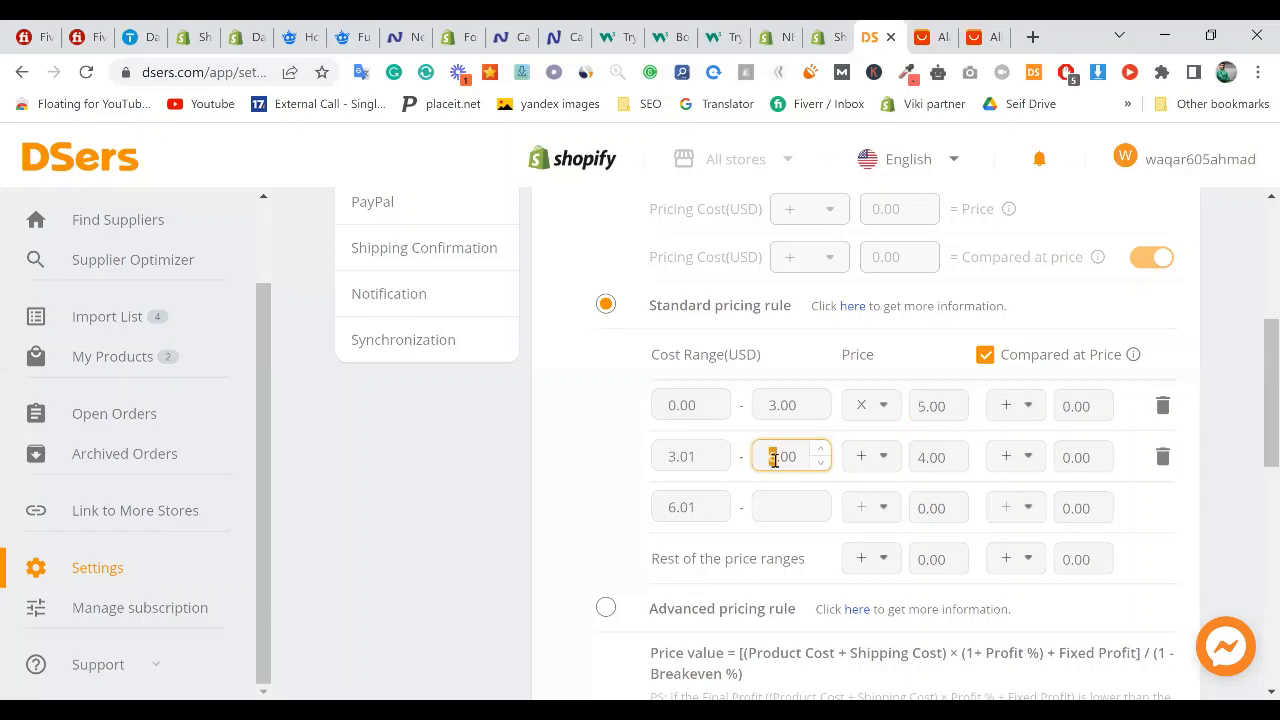
double_click(923, 458)
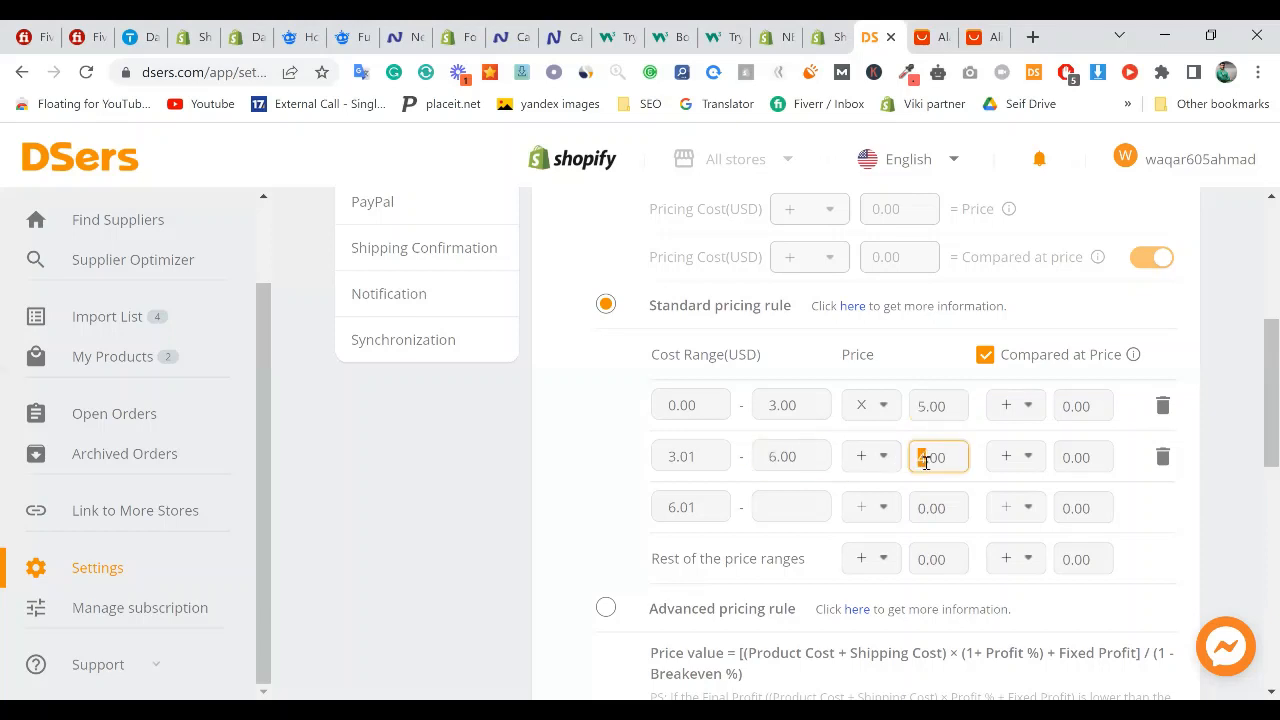
left_click(836, 450)
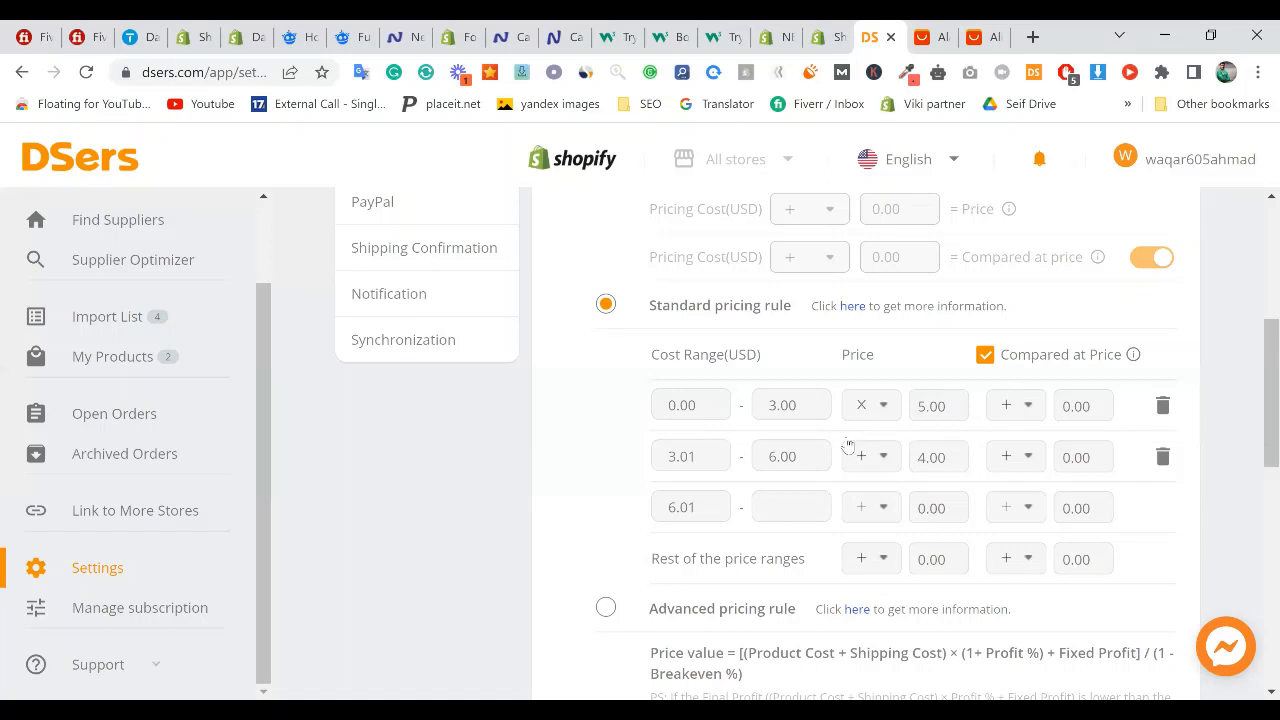
scroll(789, 428, "down", 1)
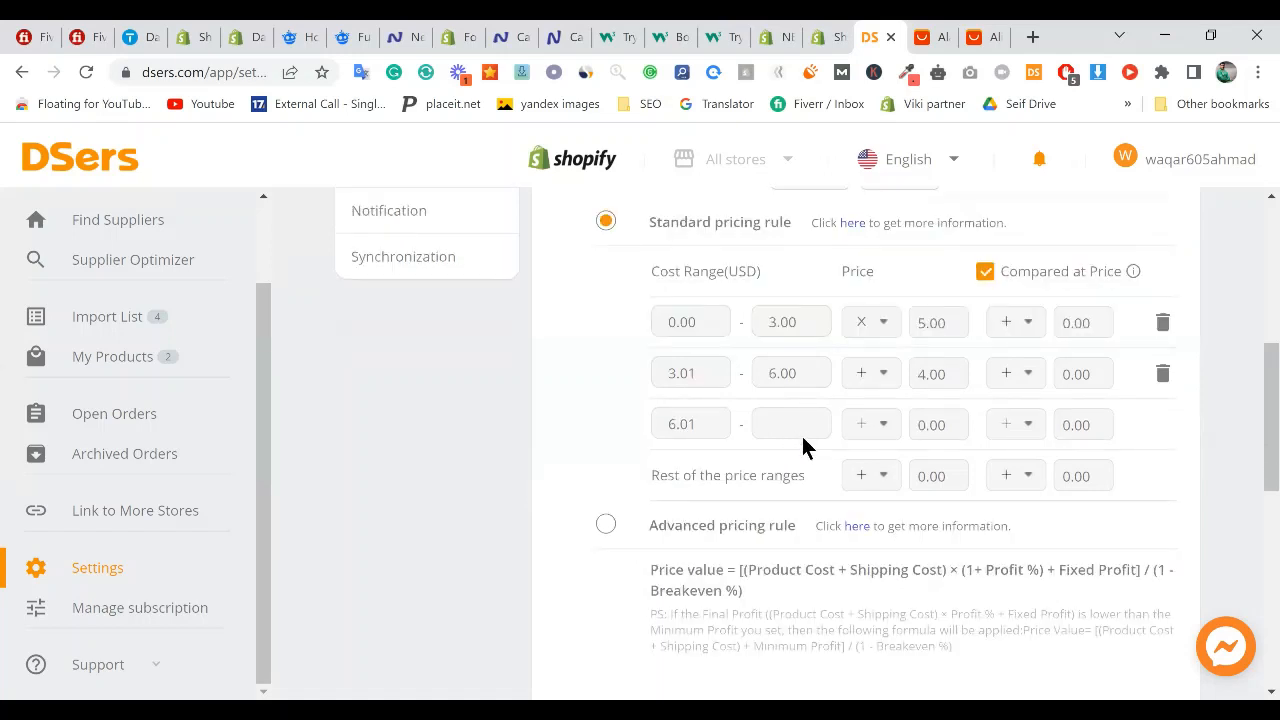
scroll(802, 436, "down", 1)
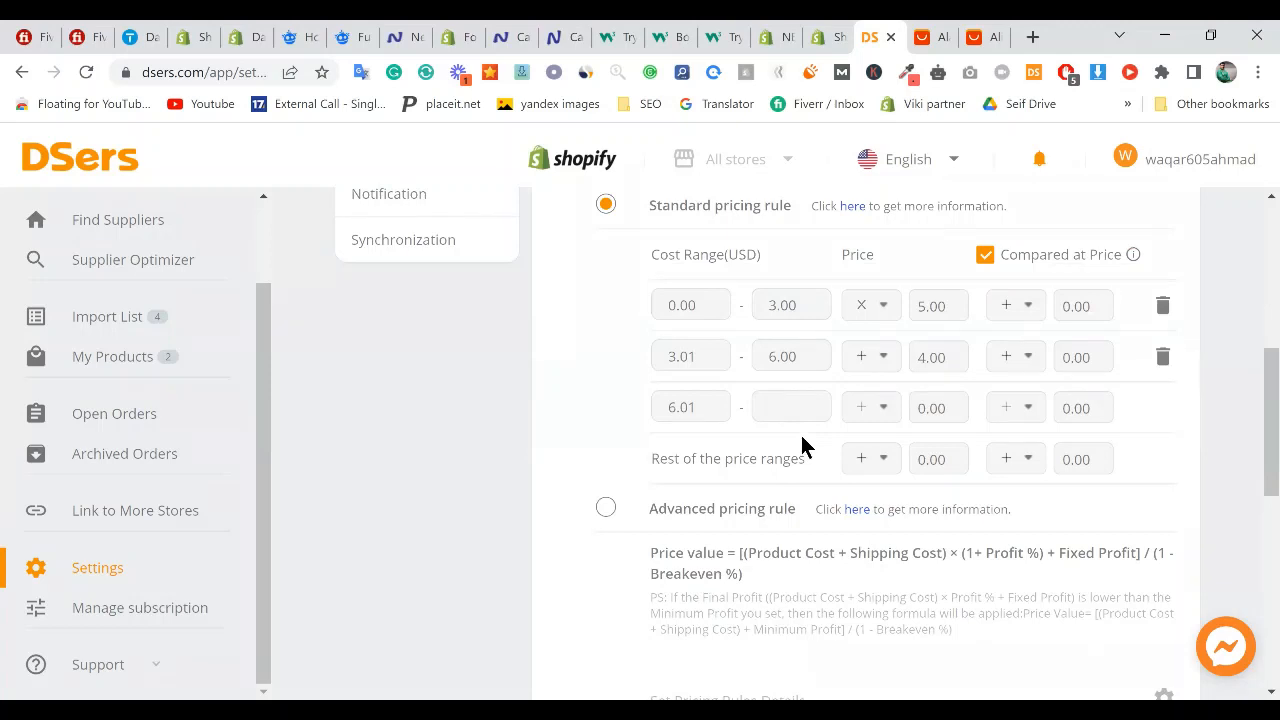
scroll(803, 443, "up", 1)
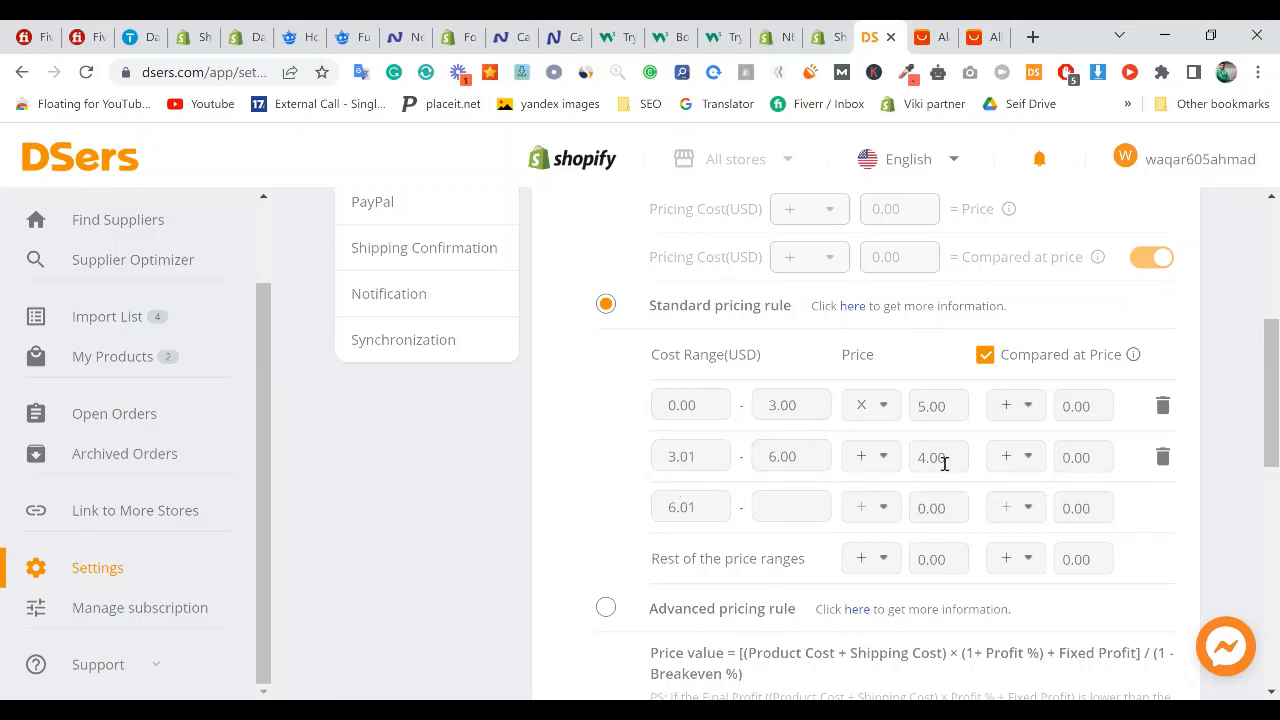
- Set the upper limit of the third cost range, starting at 6.01, to 10.00 USD
left_click(796, 511)
type("10")
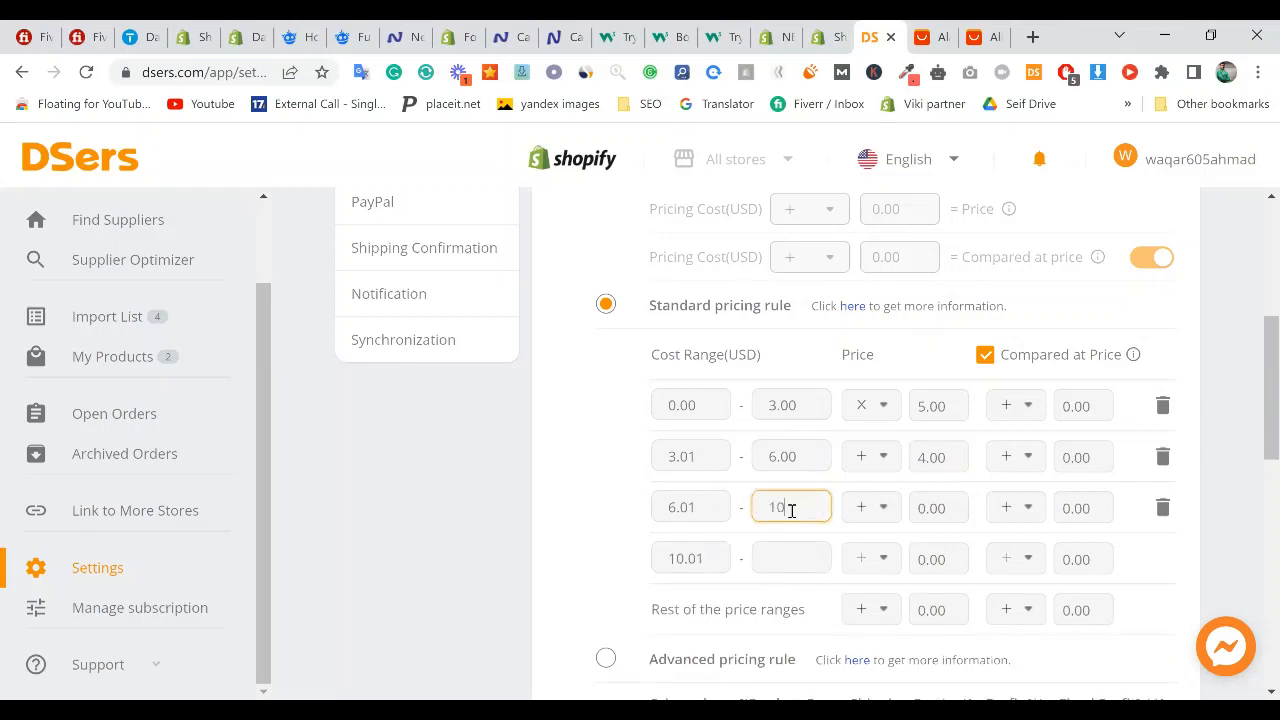
left_click(672, 462)
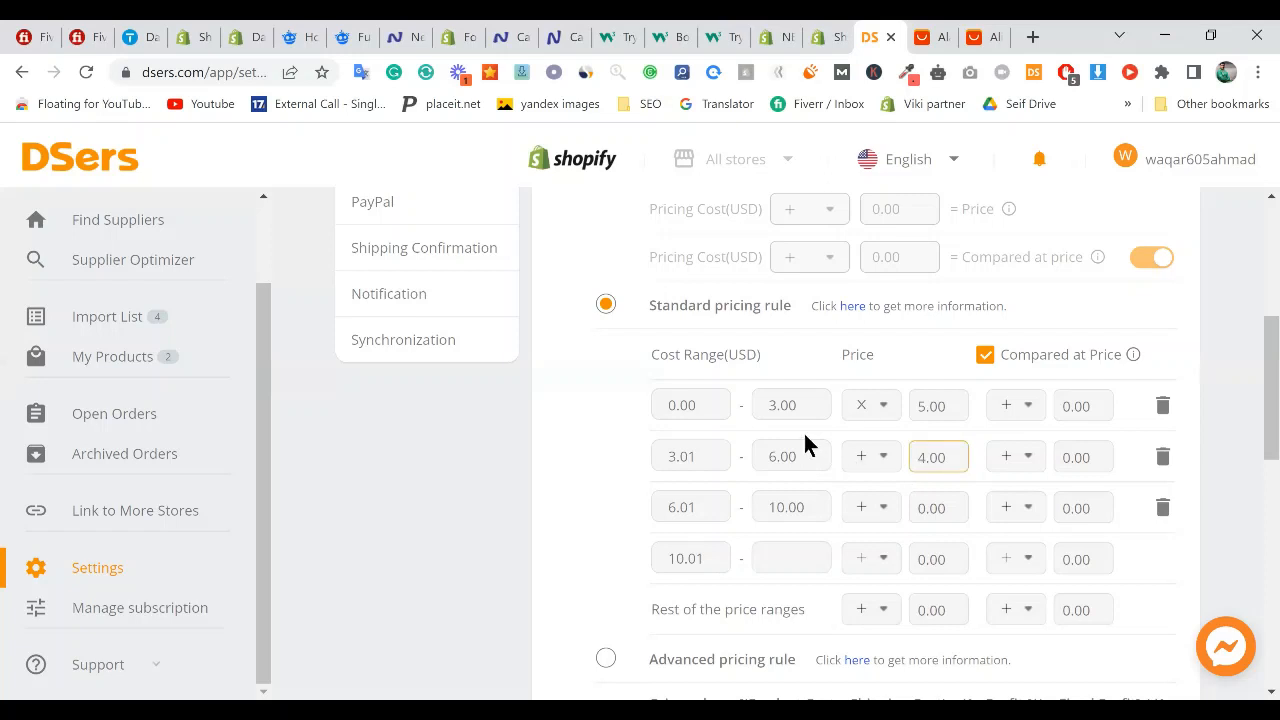
- Open the upper limit of the cost range starting at 10.01 for editing
scroll(705, 375, "down", 2)
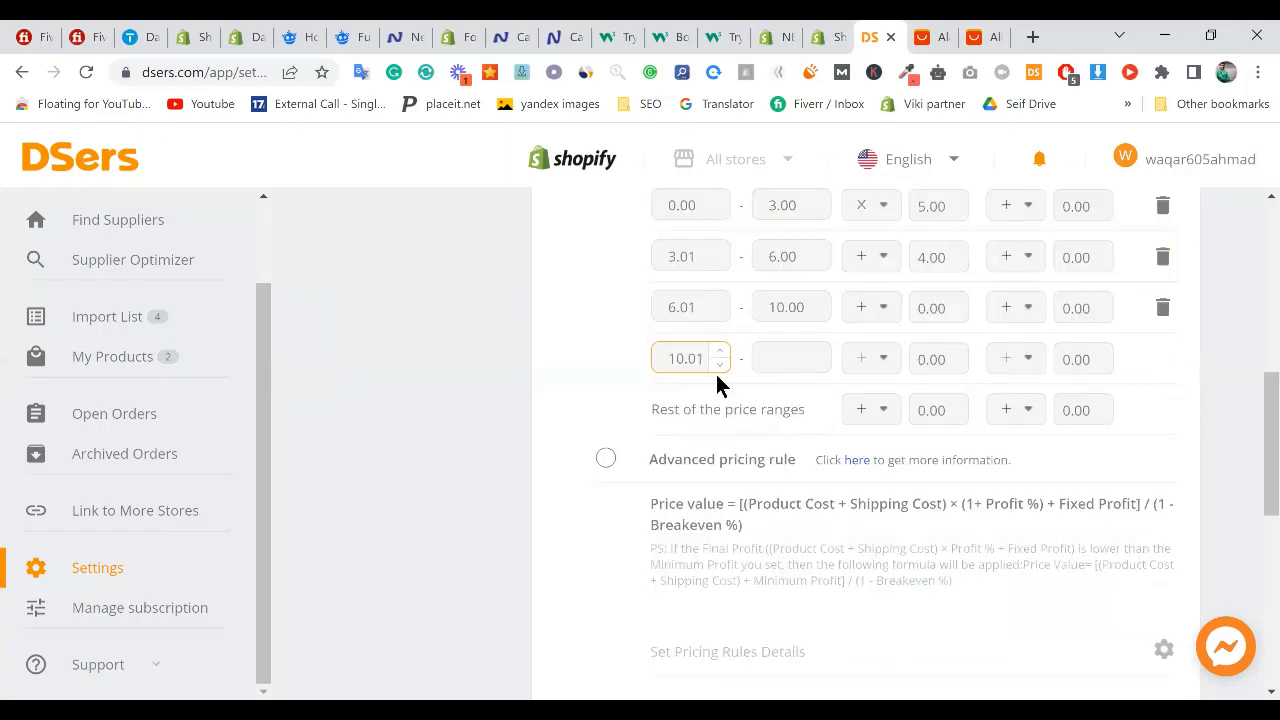
left_click(793, 357)
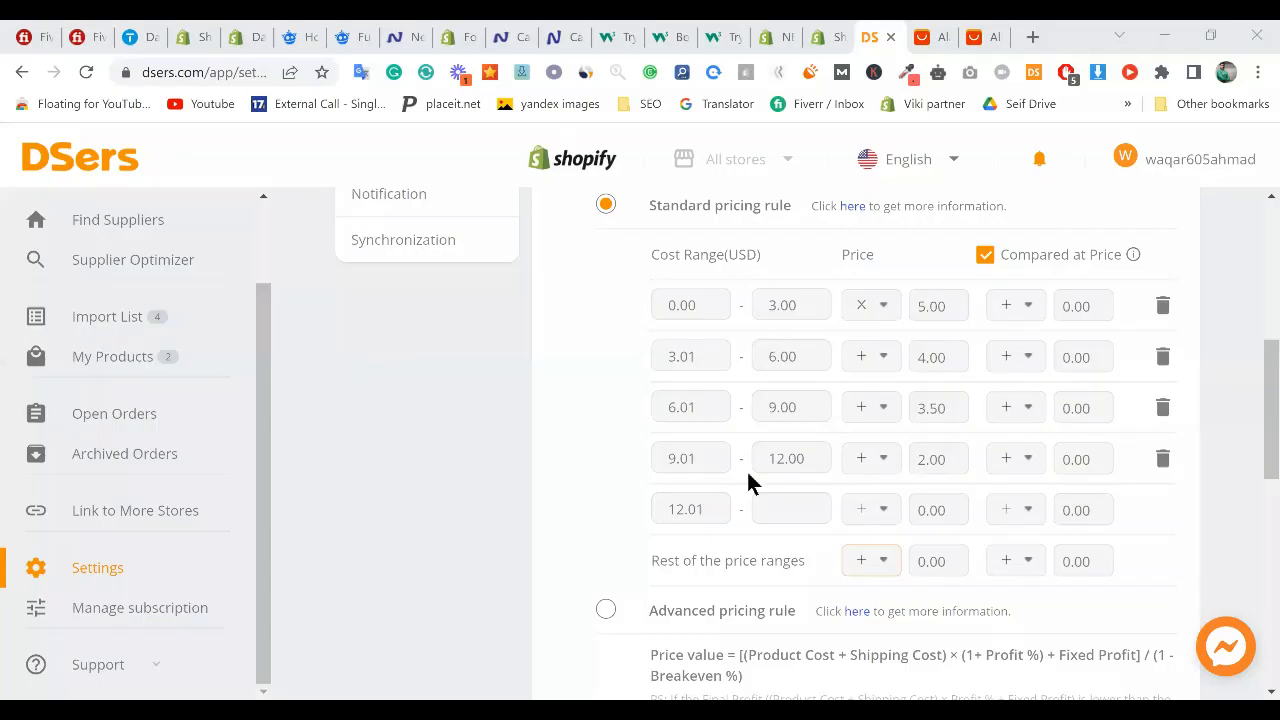
left_click(785, 410)
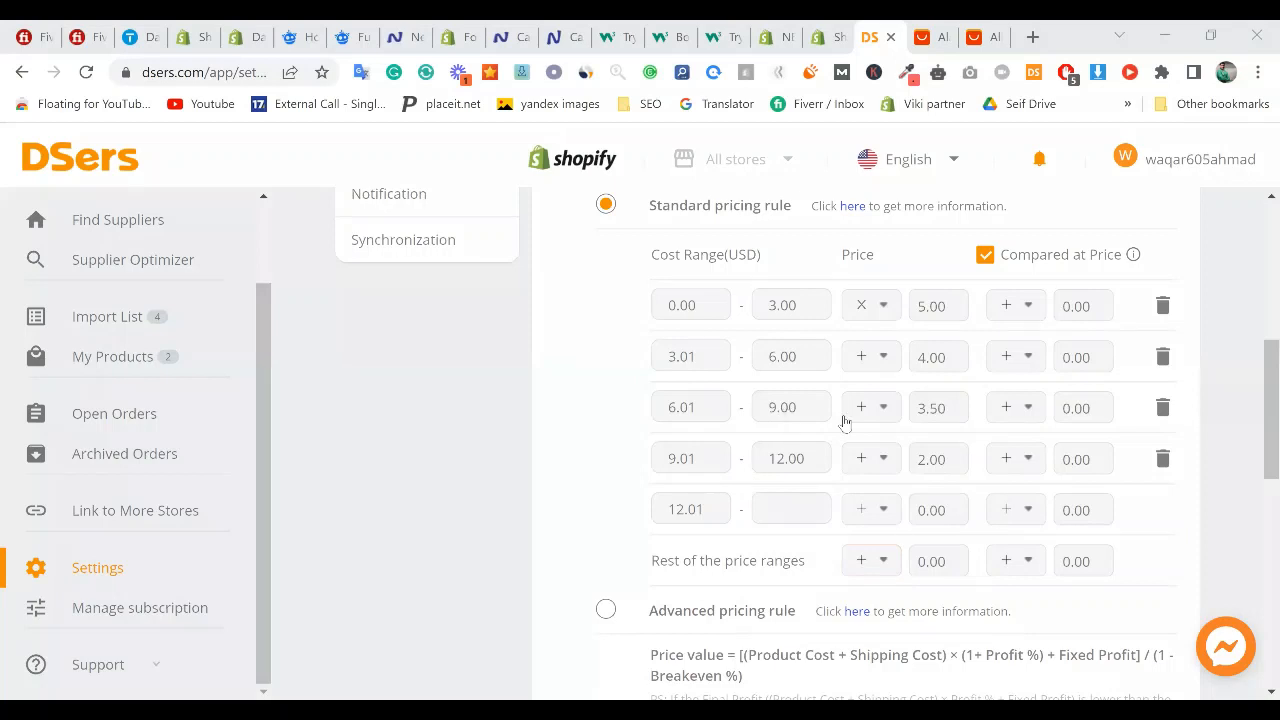
- Set the price value of the 6.01–9.00 cost range to 3.00
left_click(917, 412)
key("Tab")
left_click(967, 405)
key("BackSpace")
key("BackSpace")
type("0")
left_click(980, 397)
- Search Google for "calculator" in a new tab and close the open AliExpress tabs
left_click(1035, 38)
type("c")
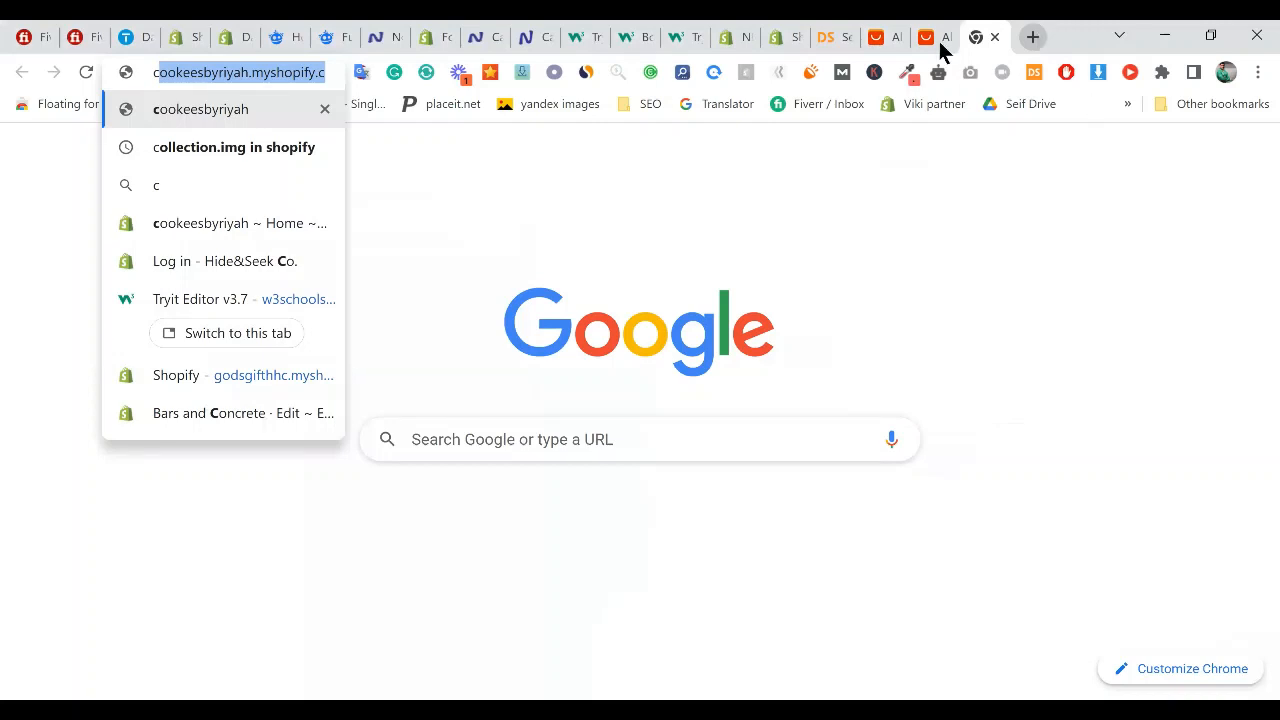
key("Return")
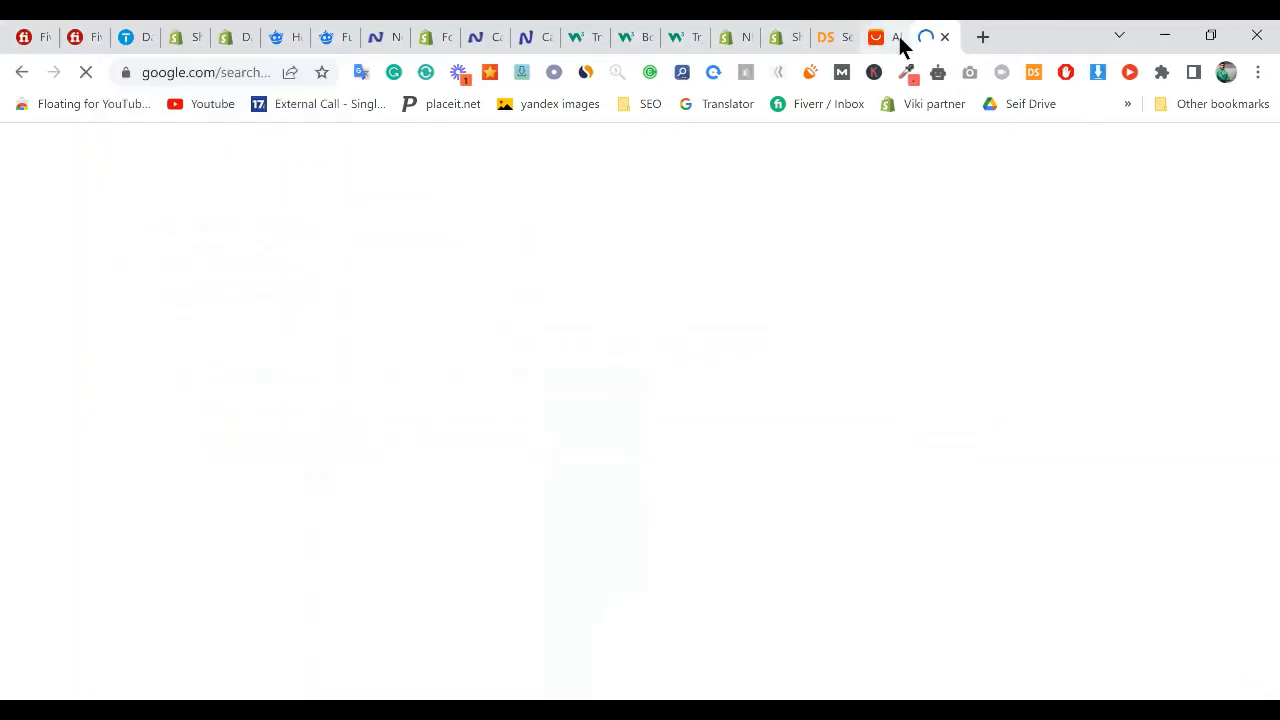
left_click(872, 50)
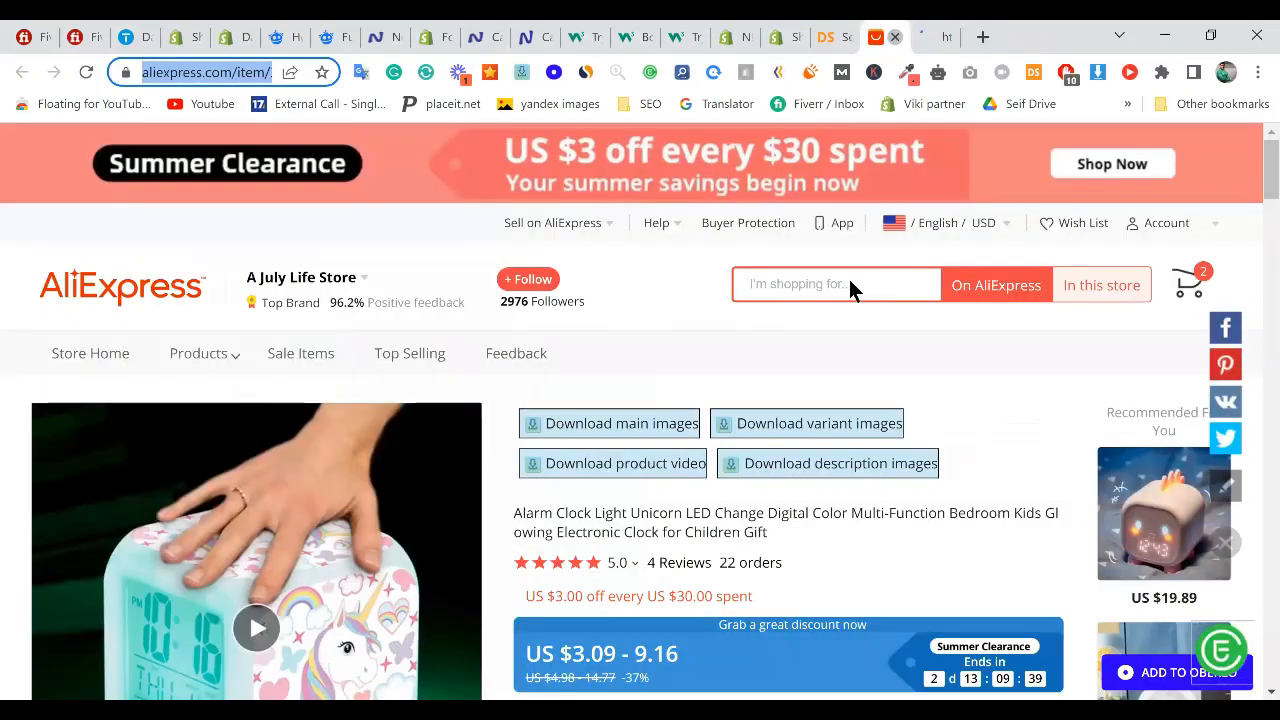
key("ctrl+w")
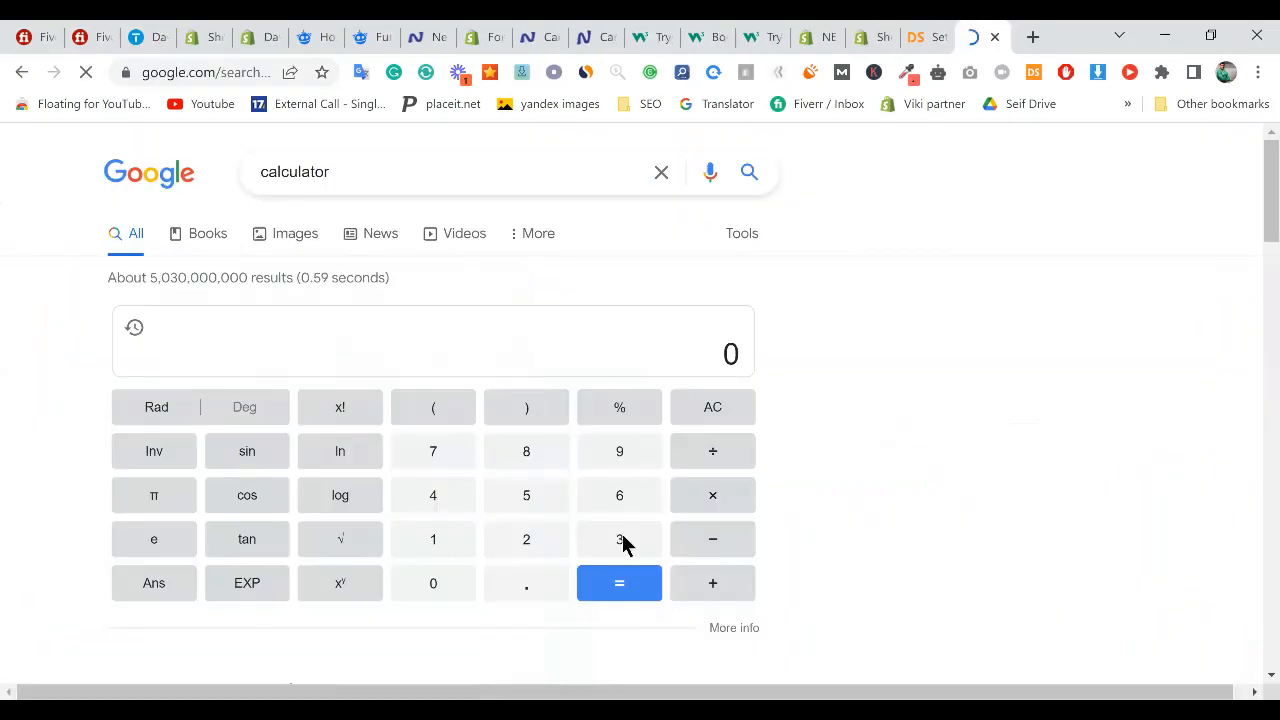
- Calculate 30 ÷ 12 in the Google calculator, clearing the surplus digits first
left_click(455, 594)
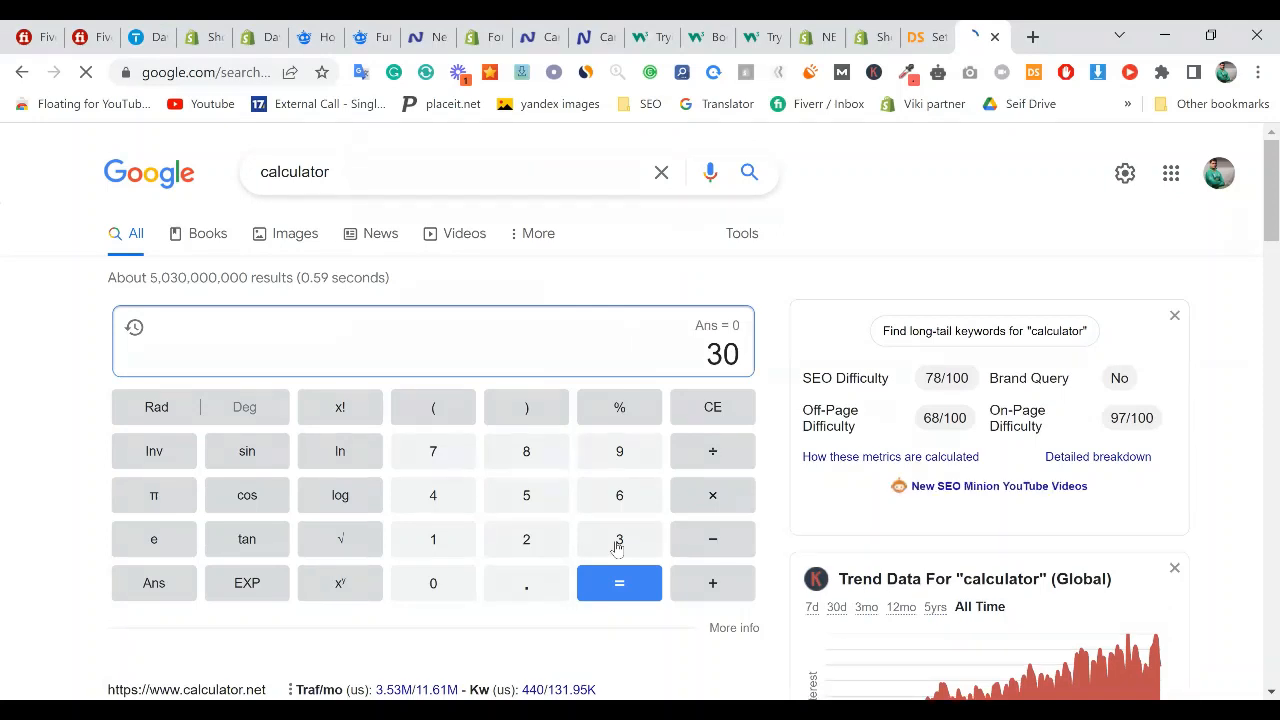
left_click(617, 545)
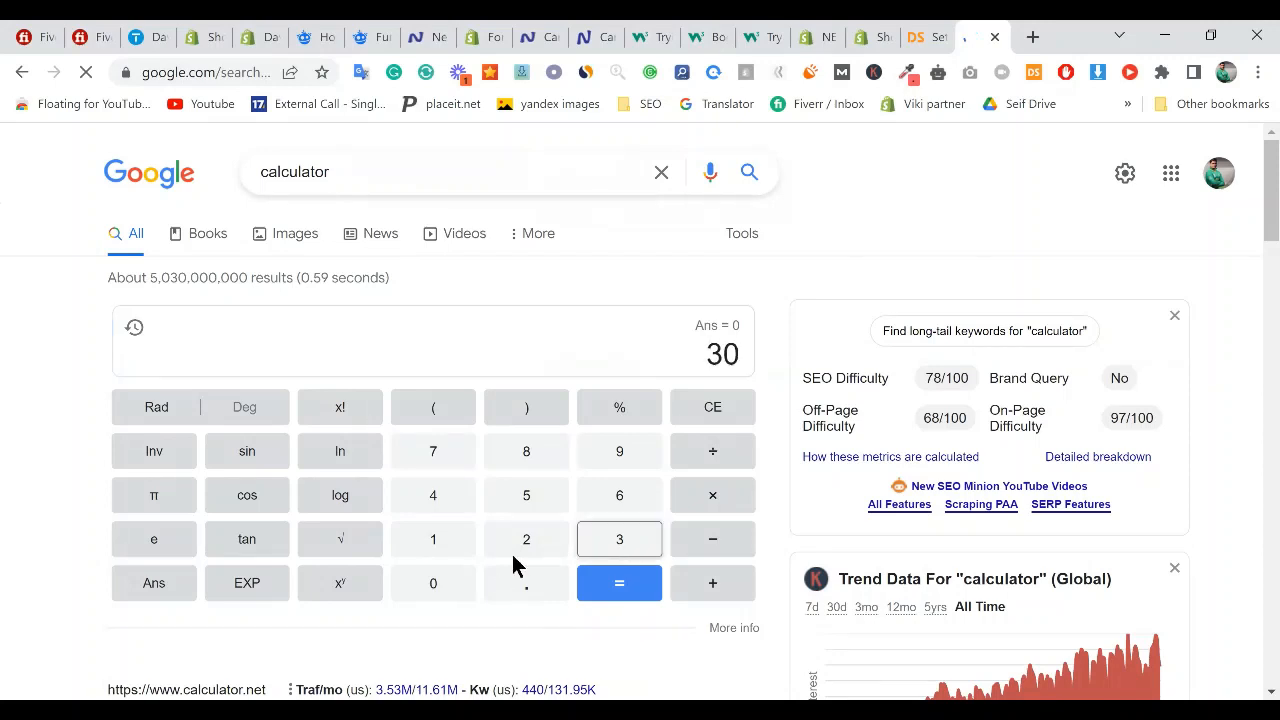
type("0")
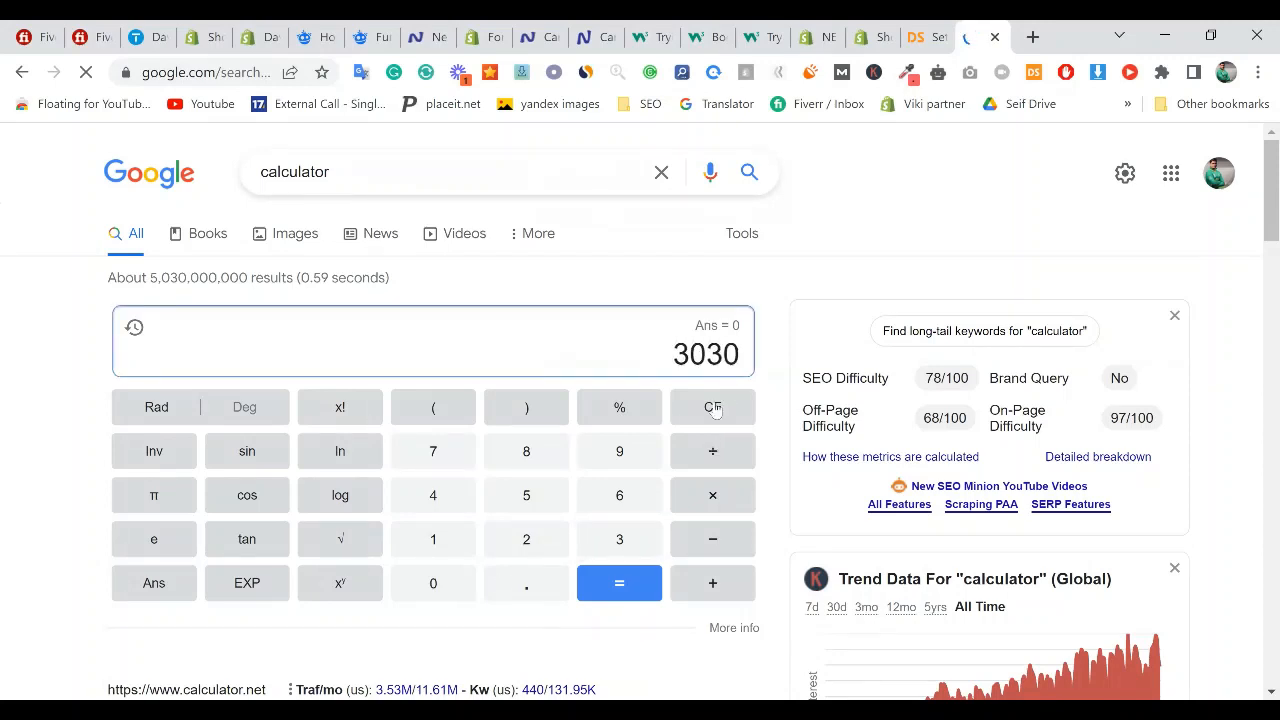
left_click(715, 410)
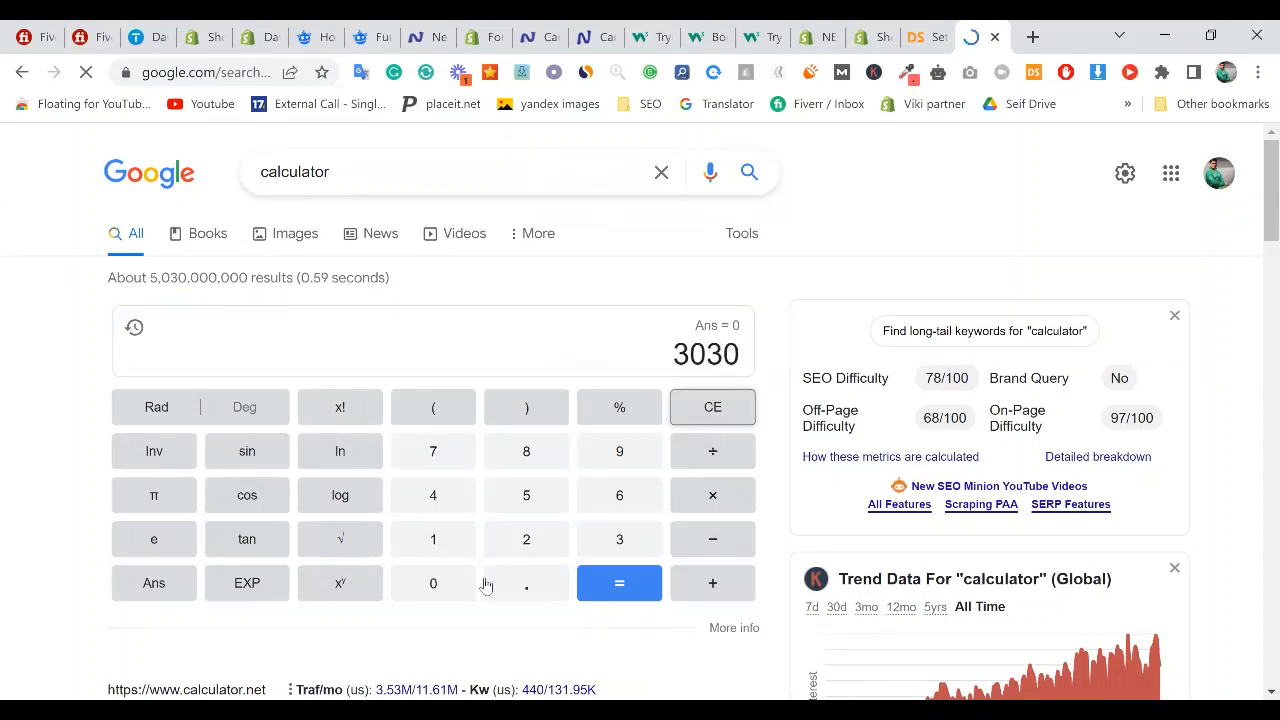
left_click(708, 424)
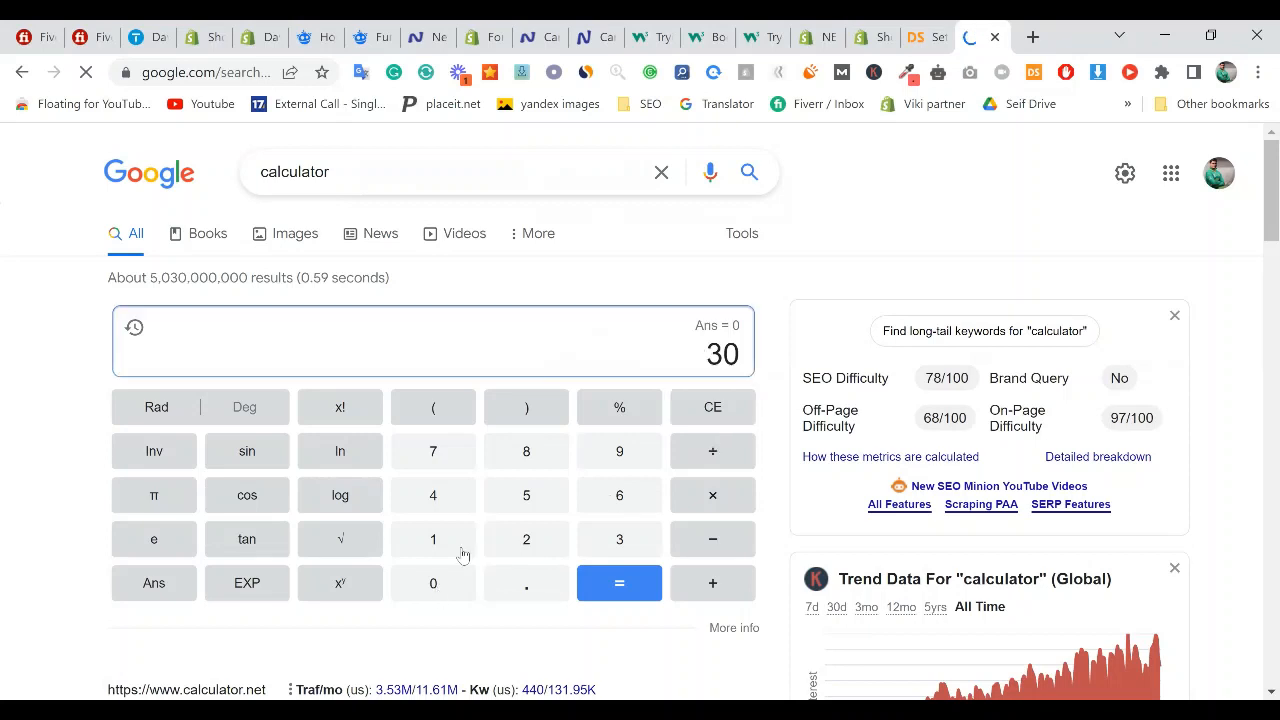
type("/12")
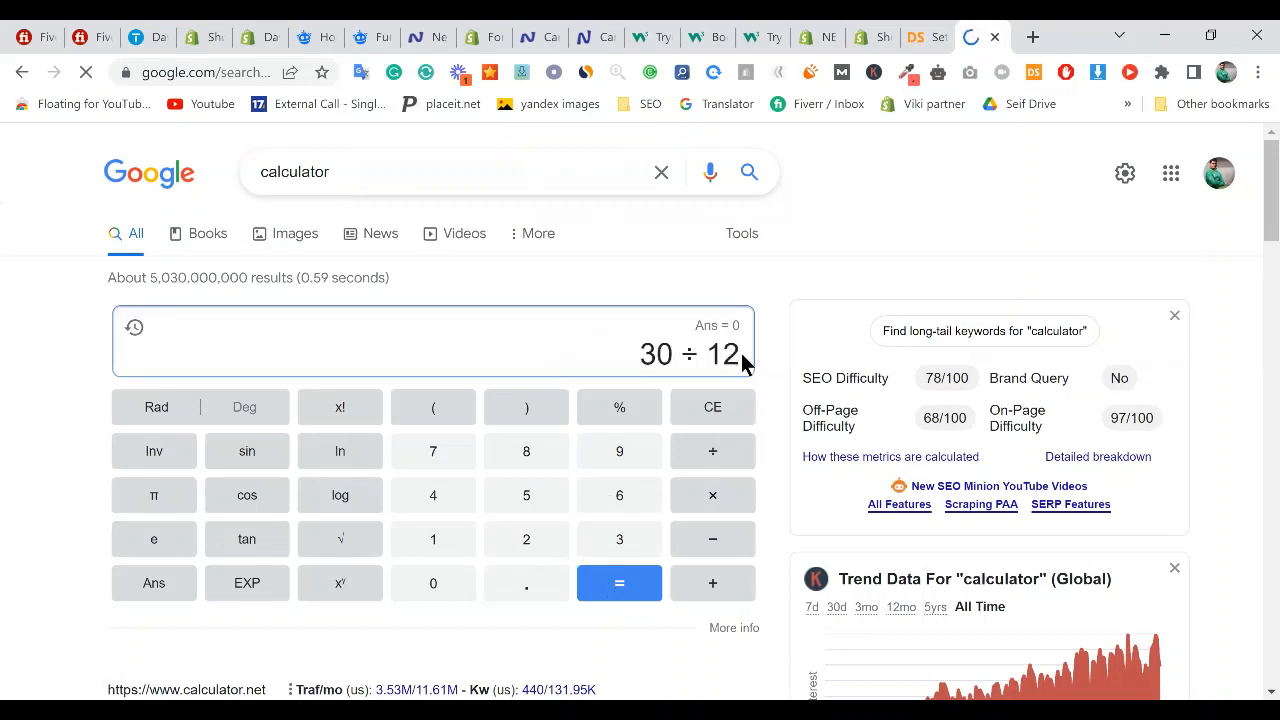
key("Return")
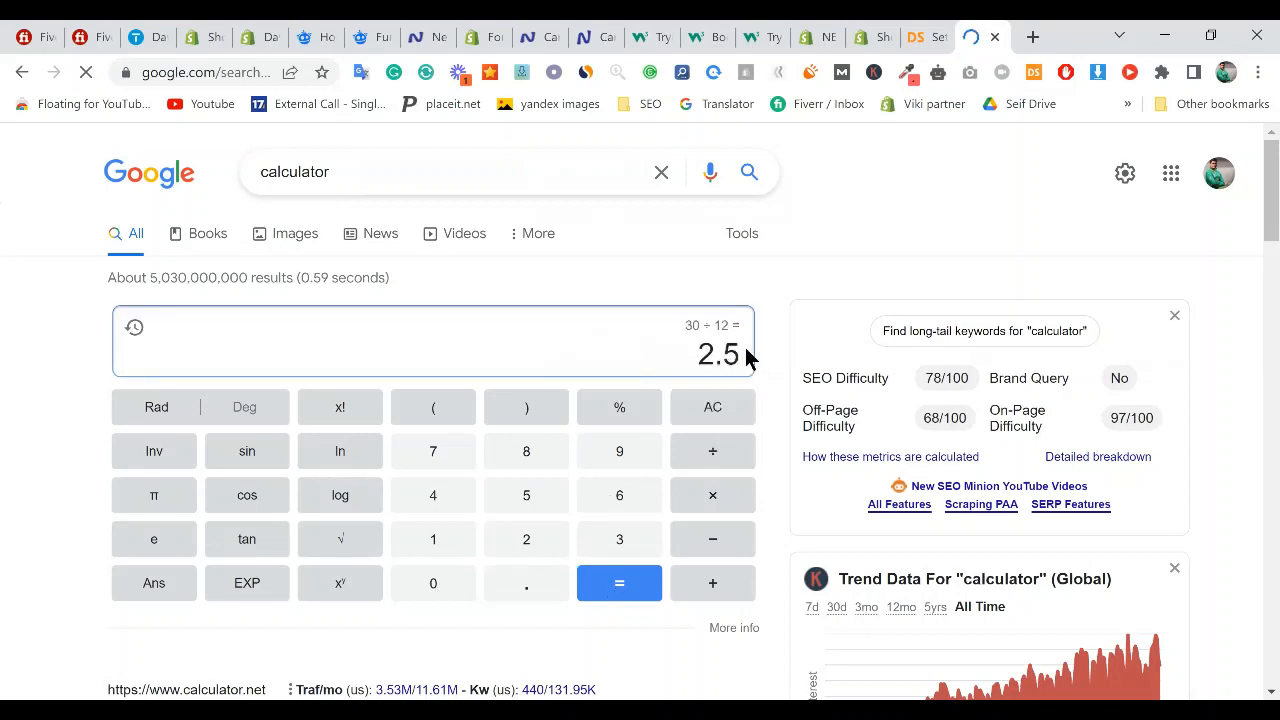
- Switch back to DSers and set the price value of the 9.01–12.00 cost range to 2.50
left_click(932, 30)
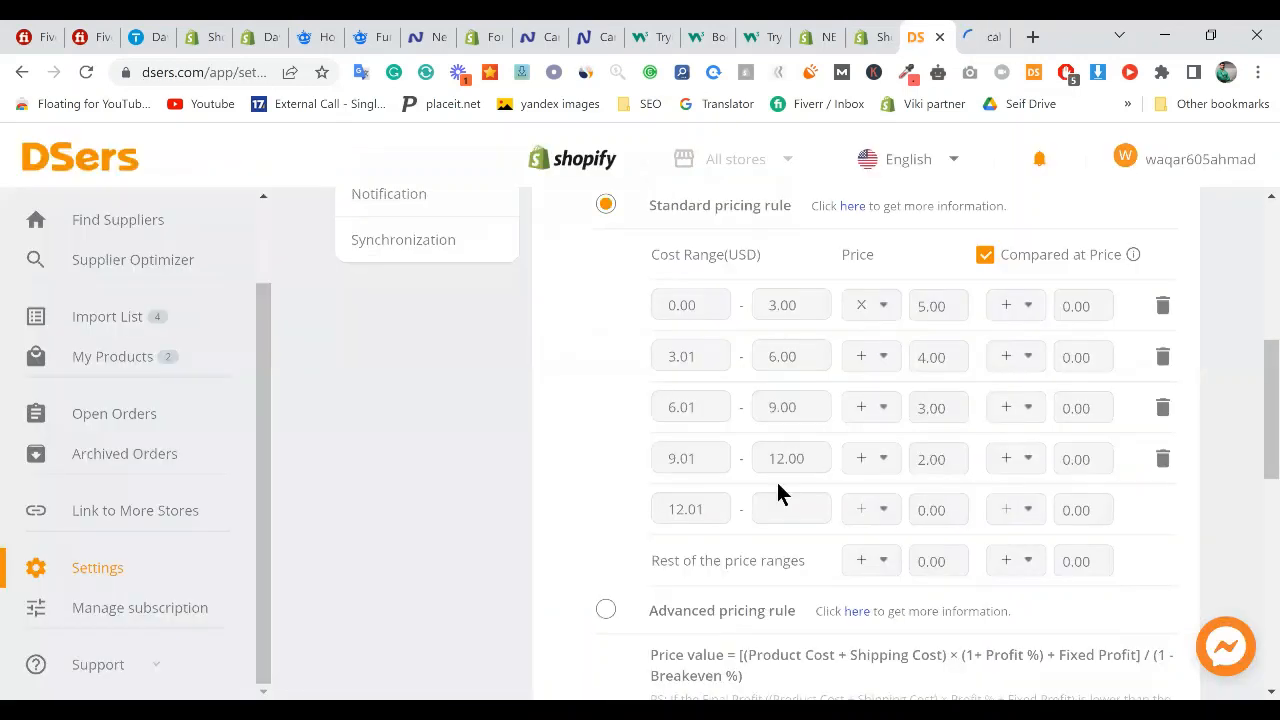
left_click(941, 466)
key("shift+Left")
key("shift+Left")
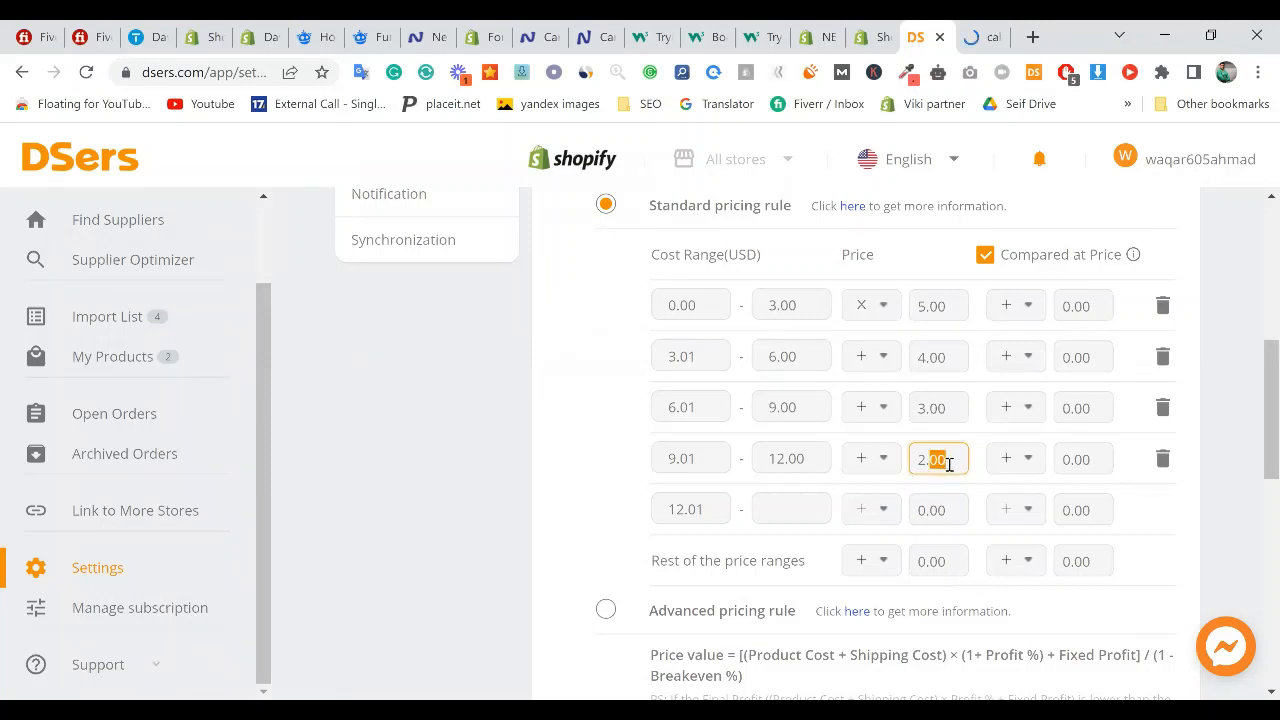
type("5")
left_click(978, 445)
left_click(787, 464)
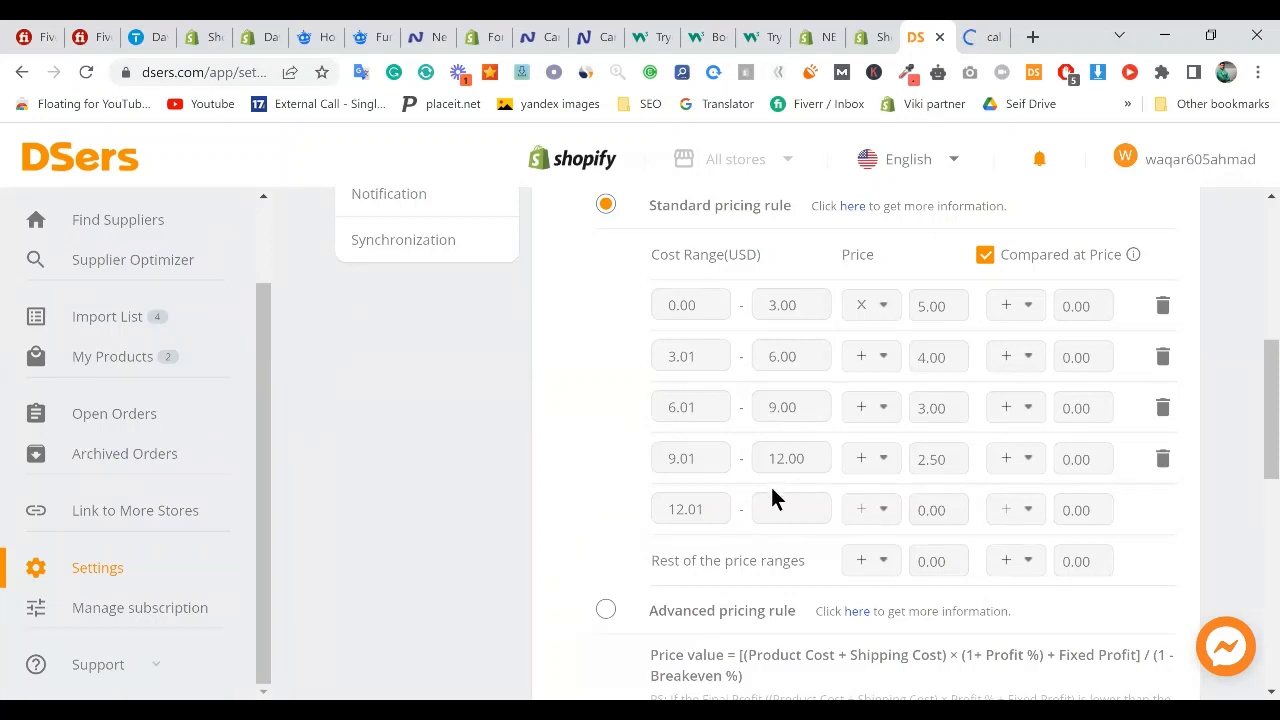
left_click(772, 512)
left_click(760, 610)
left_click(781, 513)
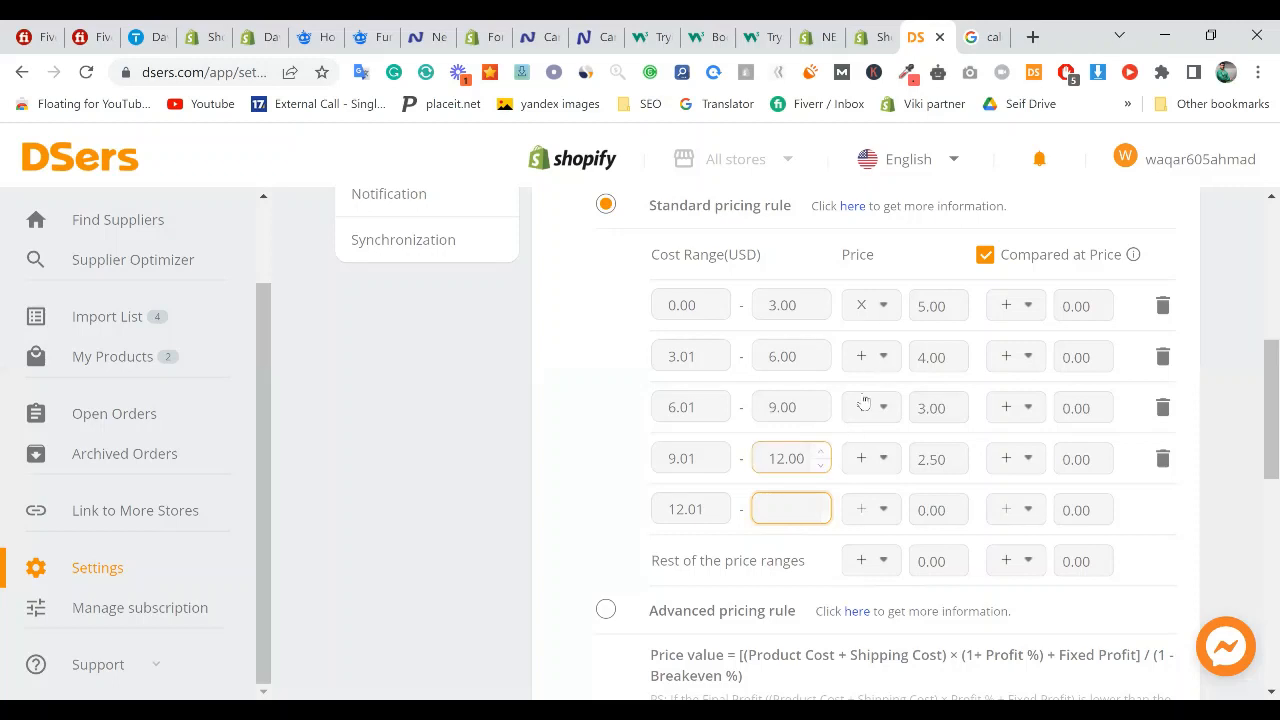
- Change the price operator to × for the 3.01–6.00, 6.01–9.00 and 9.01–12.00 cost ranges
left_click(863, 457)
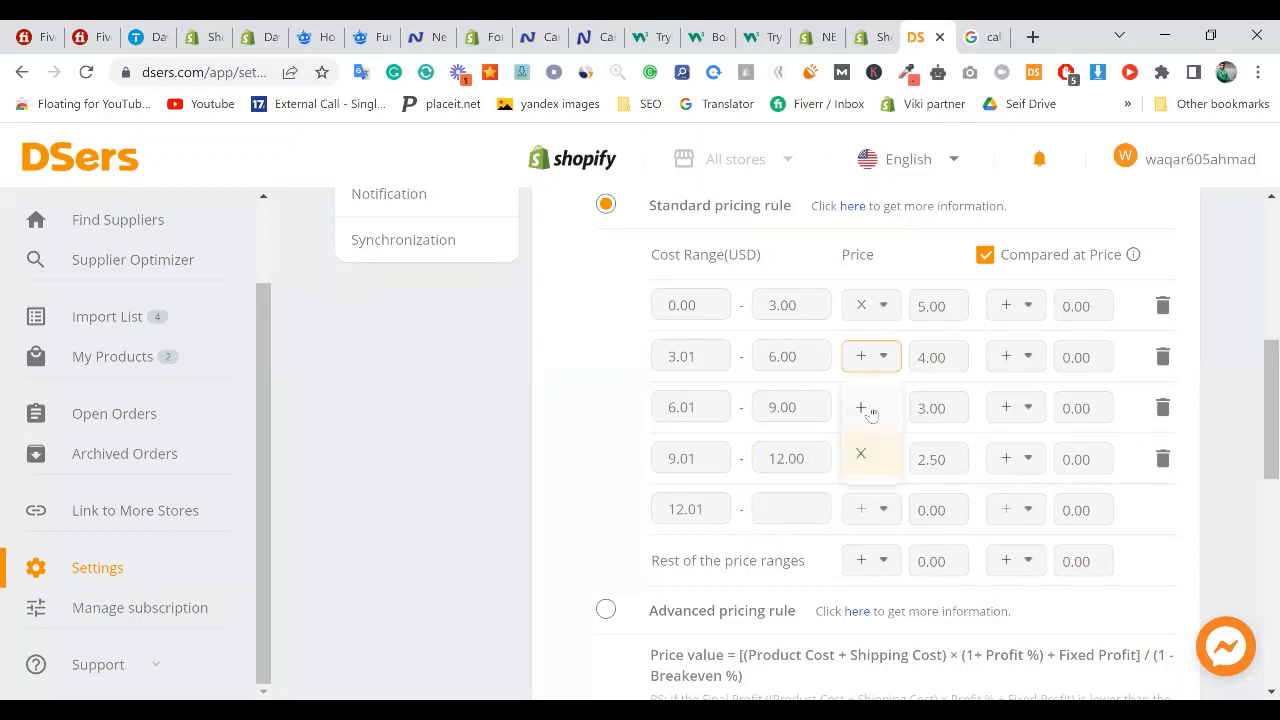
left_click(870, 411)
left_click(875, 520)
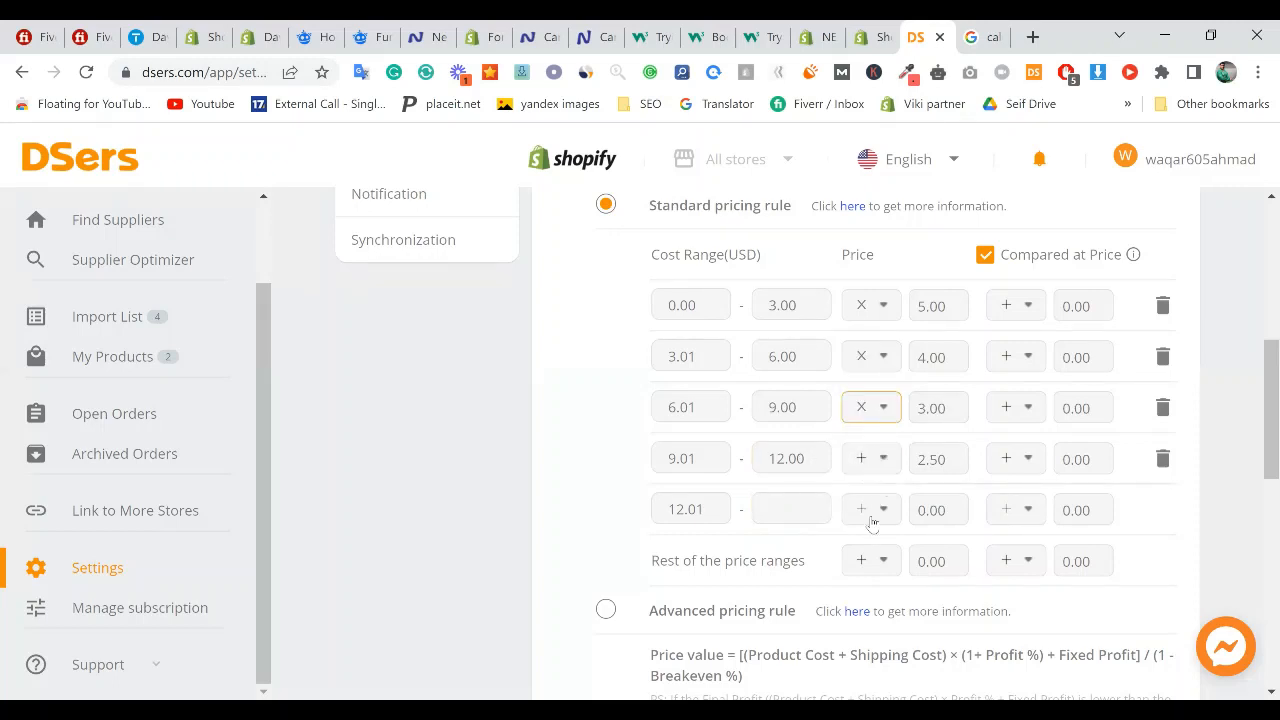
left_click(871, 460)
left_click(871, 577)
- Disable the Compared at Price option for the standard pricing rule
left_click(986, 262)
left_click_drag(1009, 259, 1113, 260)
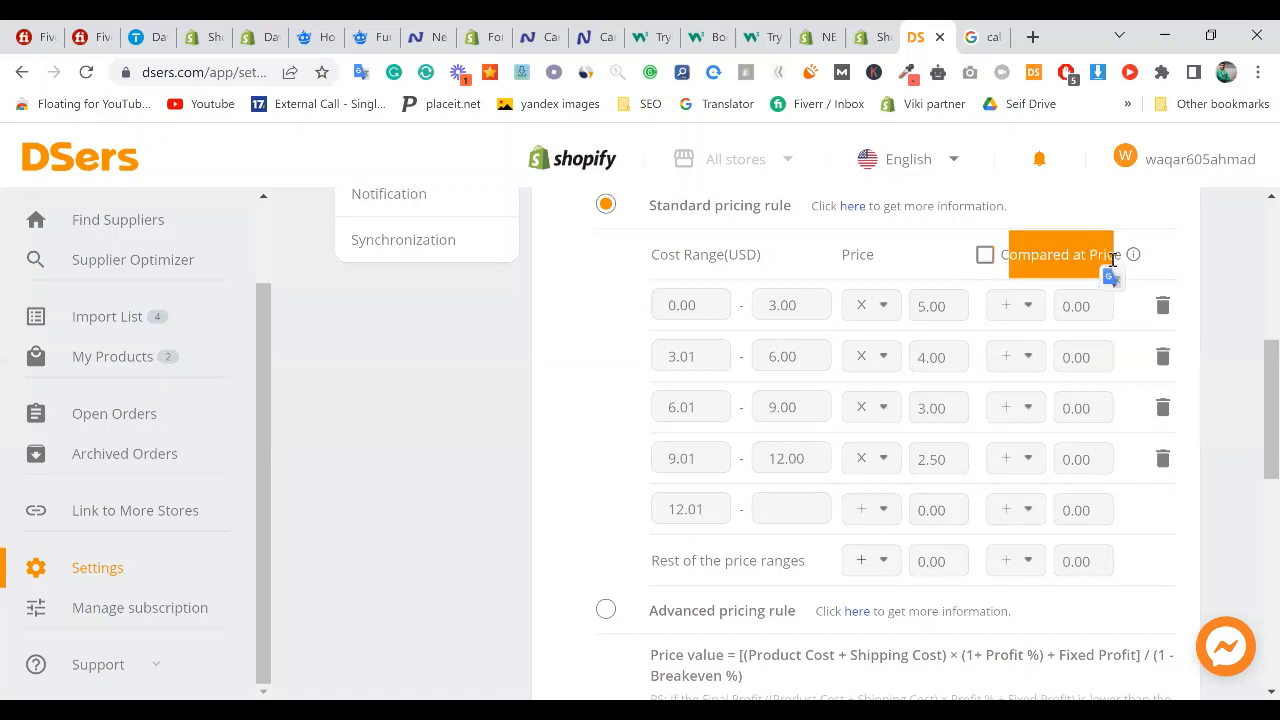
left_click(983, 268)
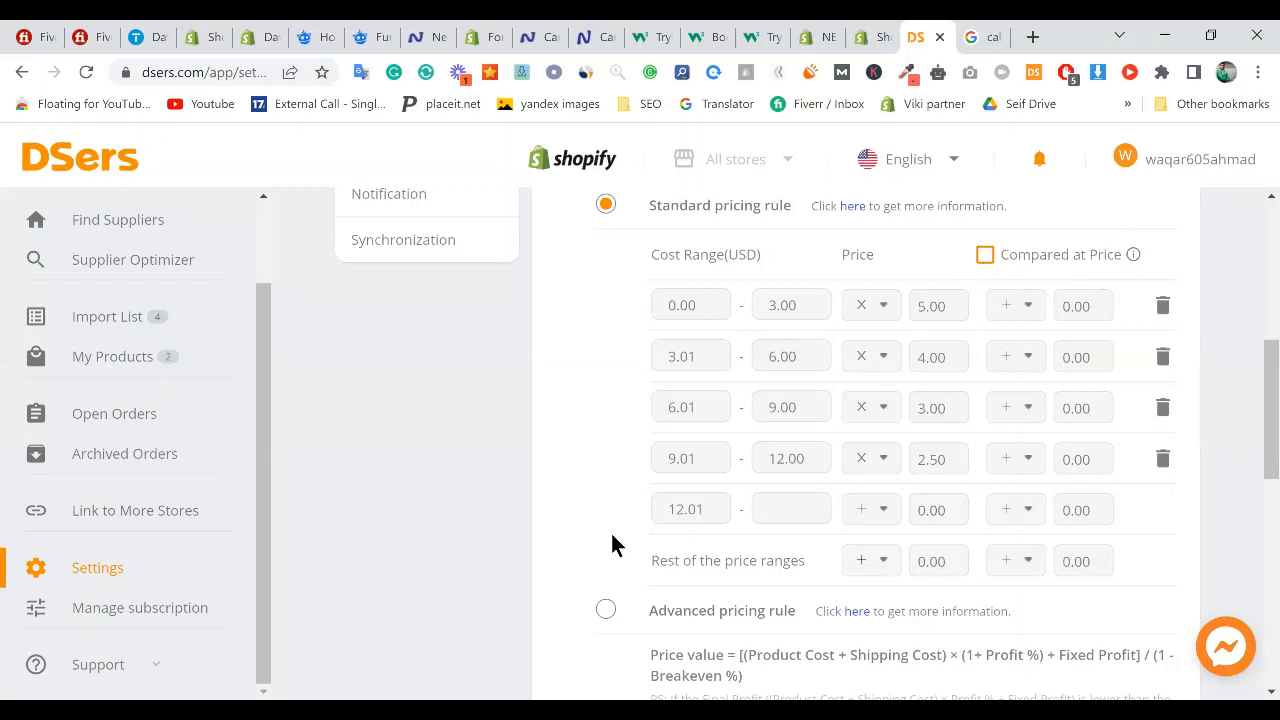
- Set the upper limit of the cost range starting at 12.01 to 15.00 USD
left_click(779, 503)
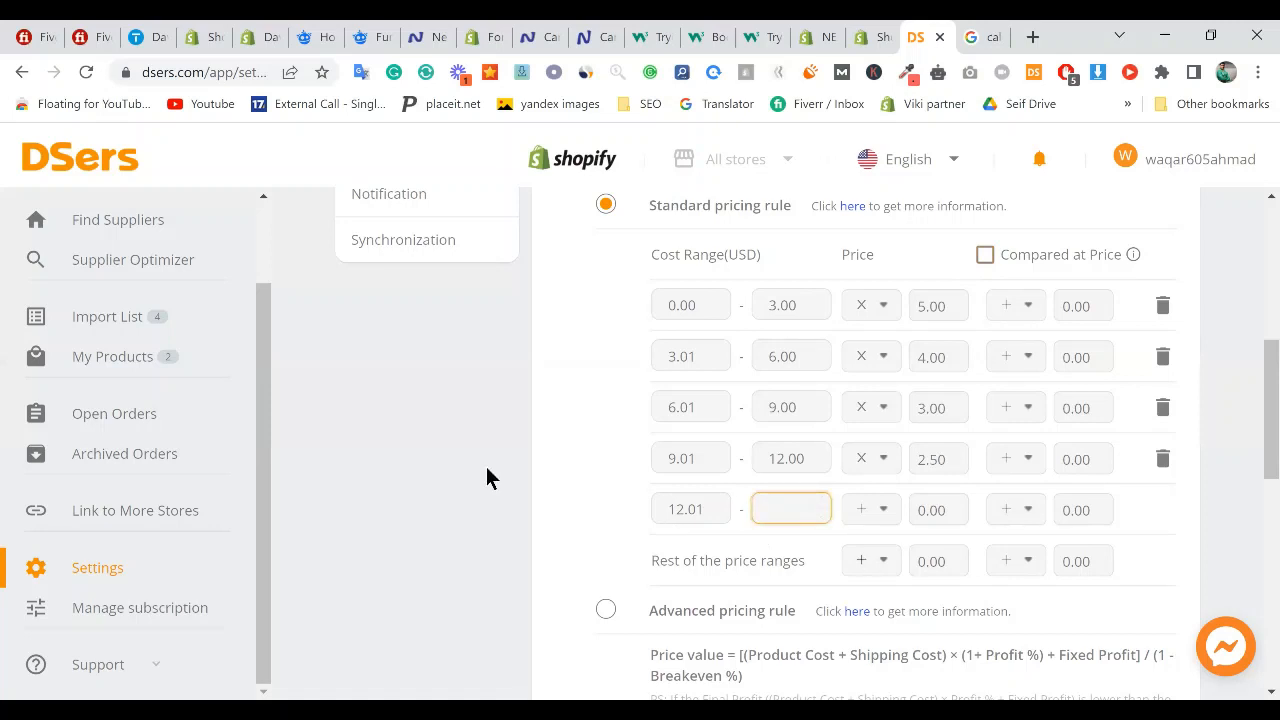
type("15")
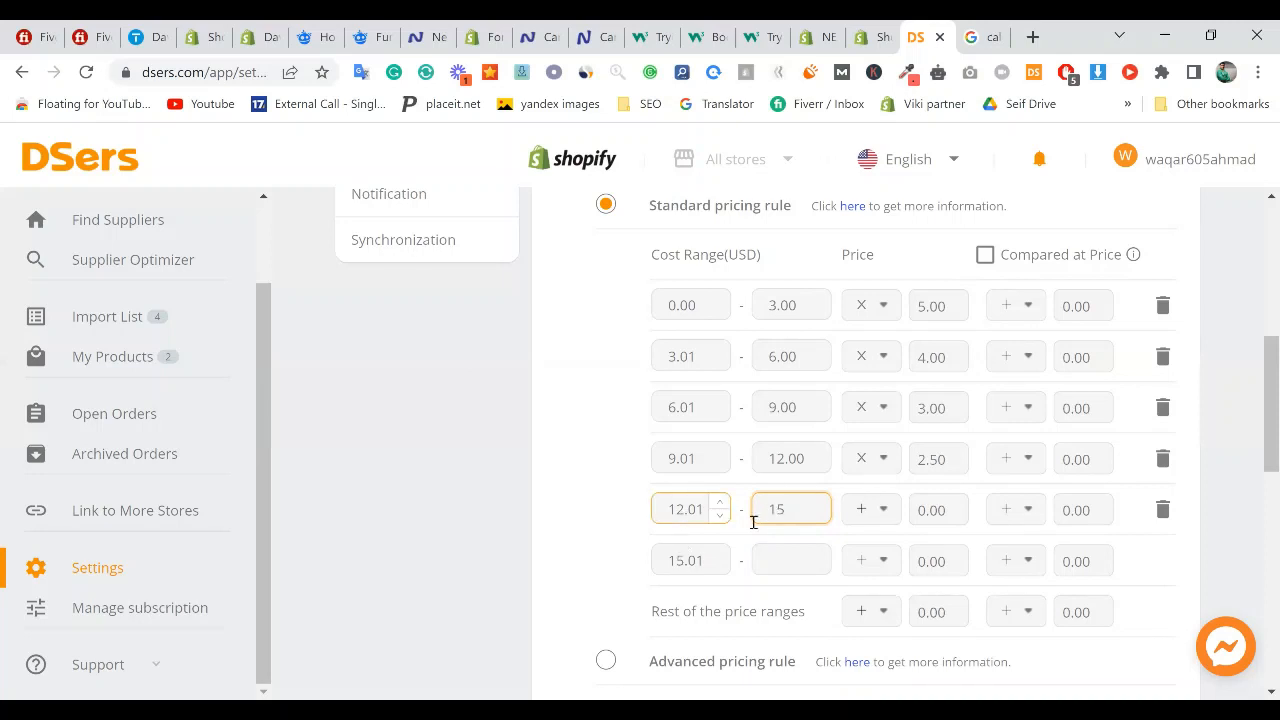
left_click(651, 530)
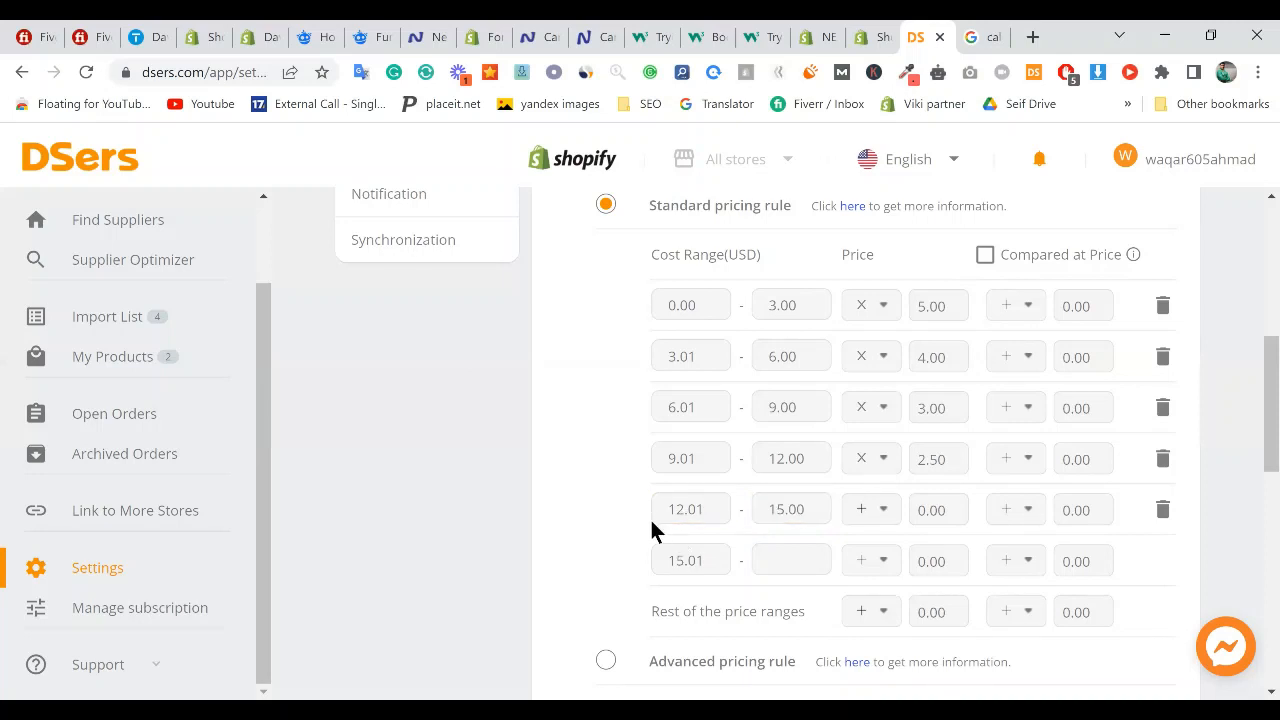
left_click(920, 512)
left_click(802, 512)
left_click(786, 460)
left_click(948, 465)
- Switch to the Google calculator and clear the previous calculation
left_click(972, 30)
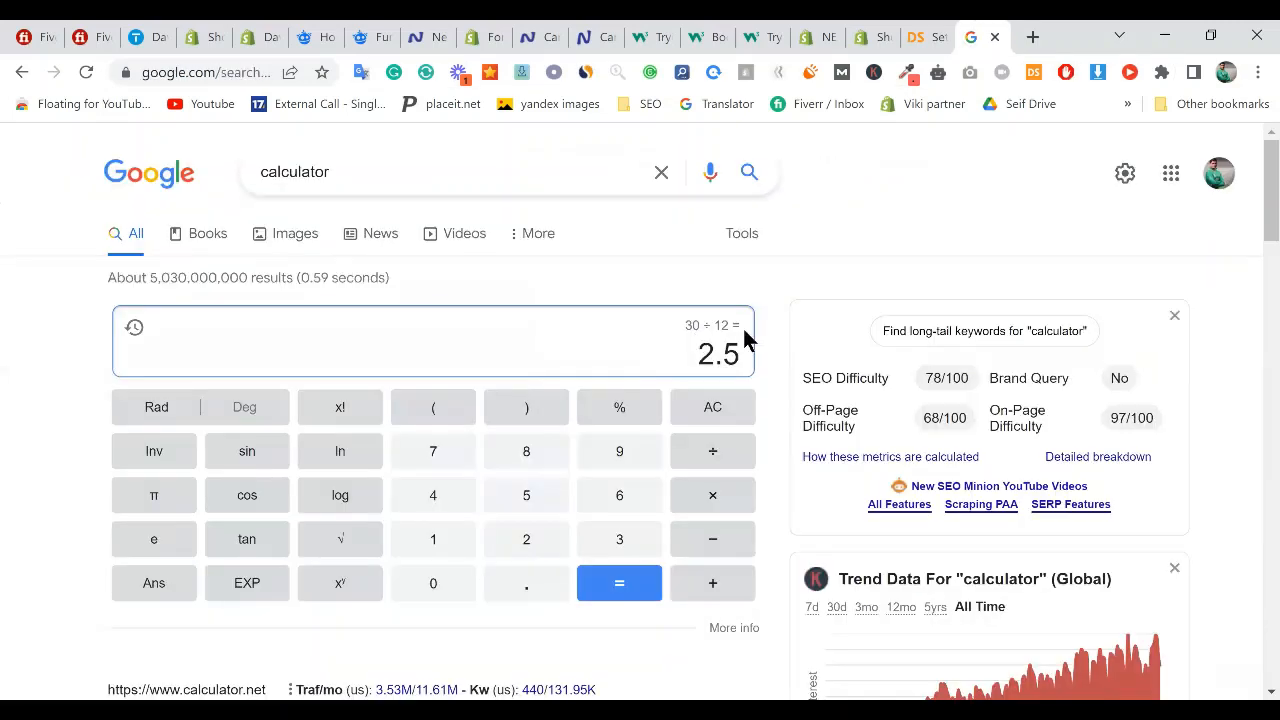
left_click(714, 410)
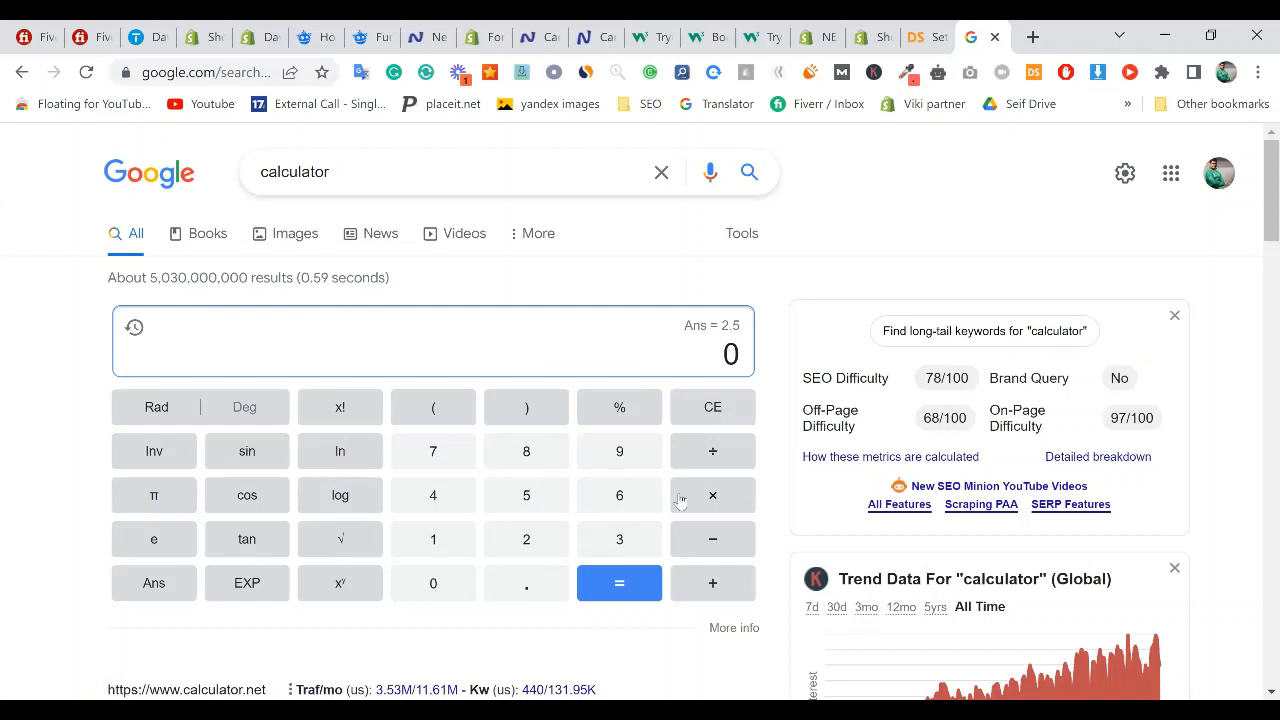
type("35*")
type("15")
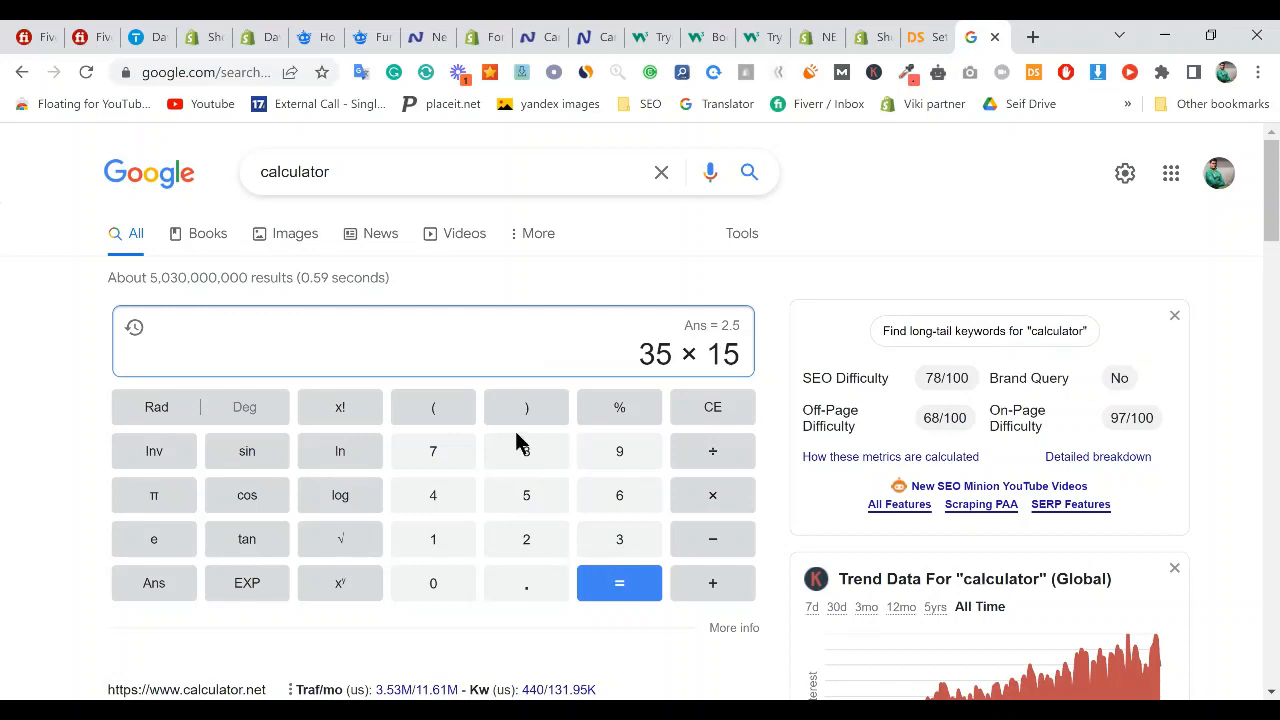
key("Return")
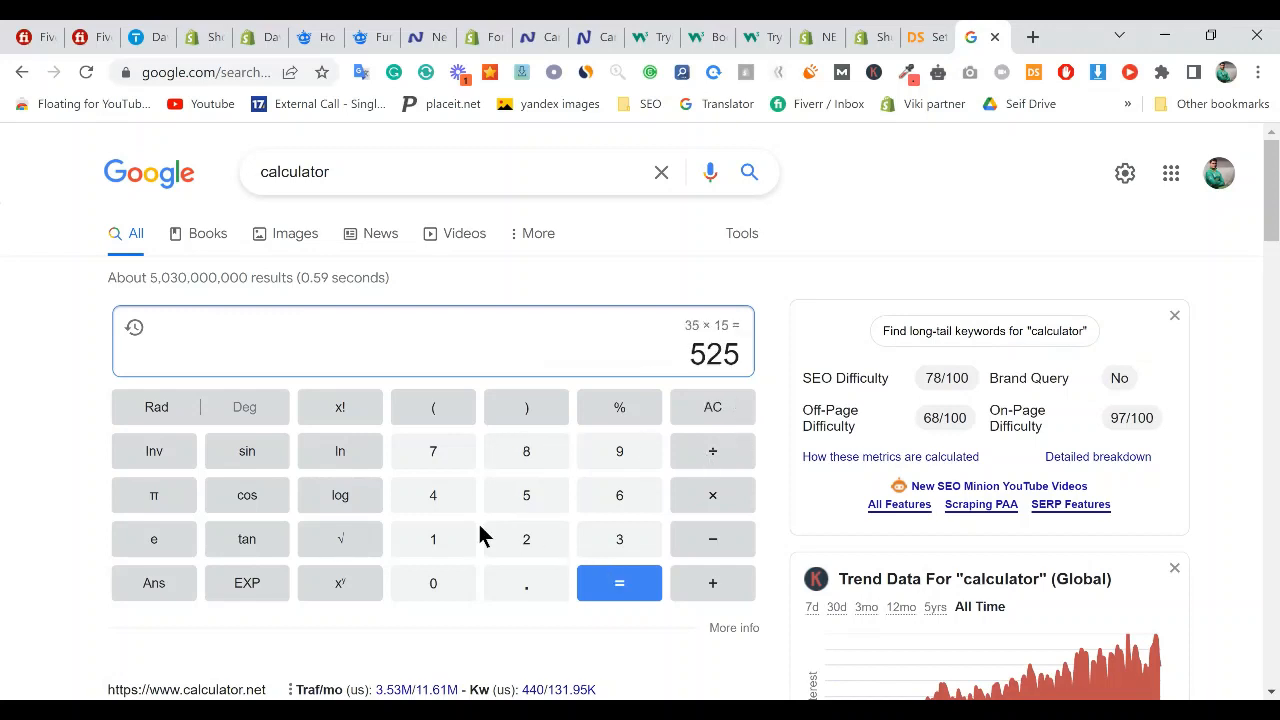
key("Escape")
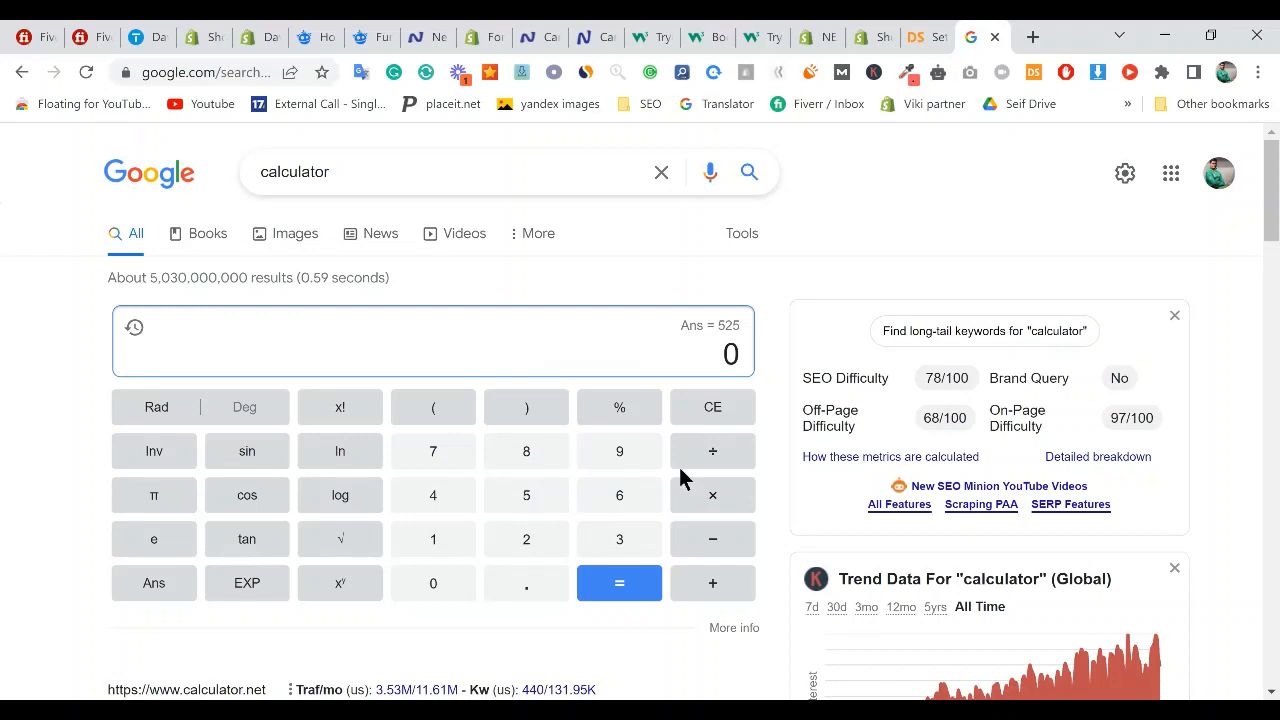
- Calculate 35 ÷ 15 in the Google calculator
type("35/")
type("15")
left_click(626, 597)
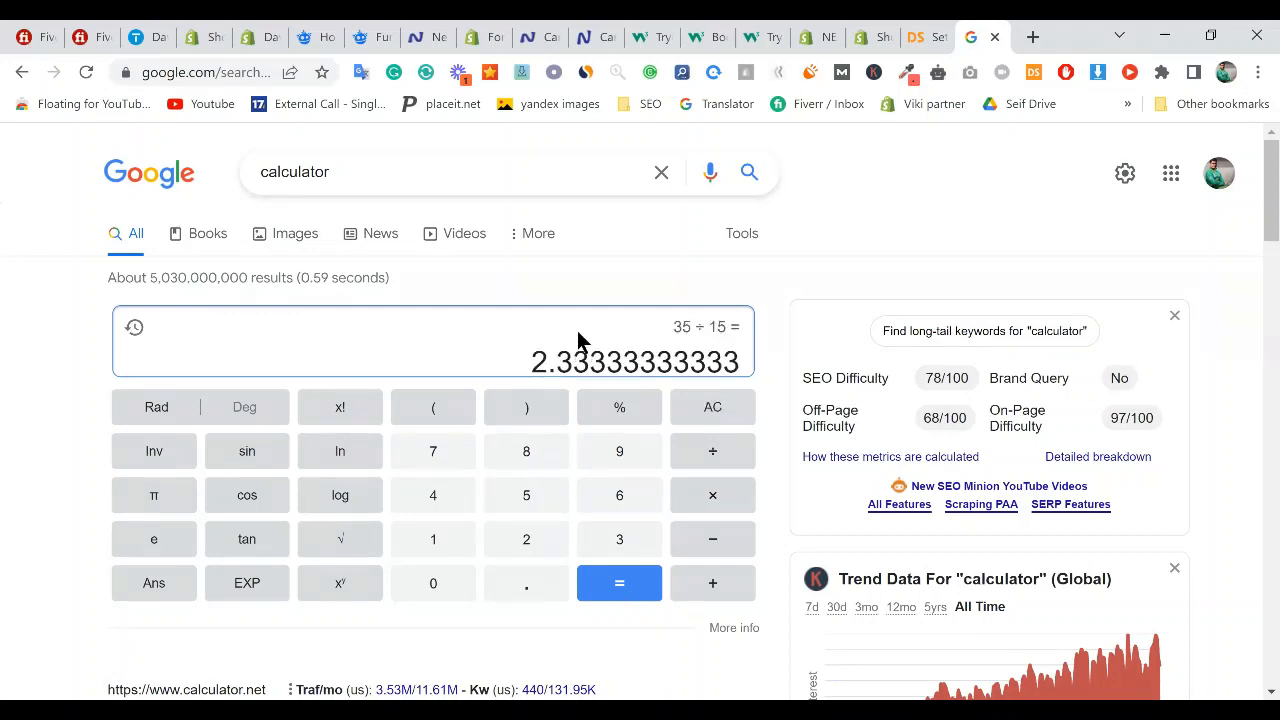
- Switch back to DSers, set the 12.01–15.00 range's price value to 2.33 and the upper limit of the range starting at 15.01 to 18
left_click(928, 30)
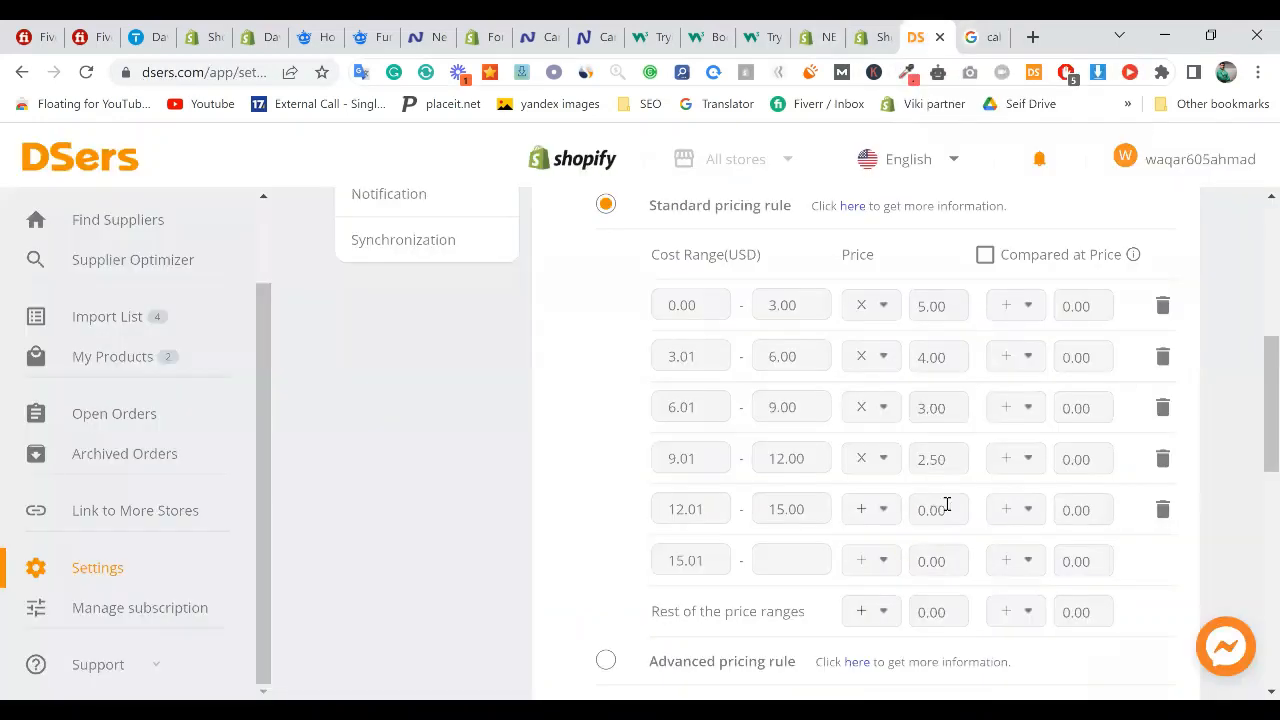
double_click(947, 507)
type("2")
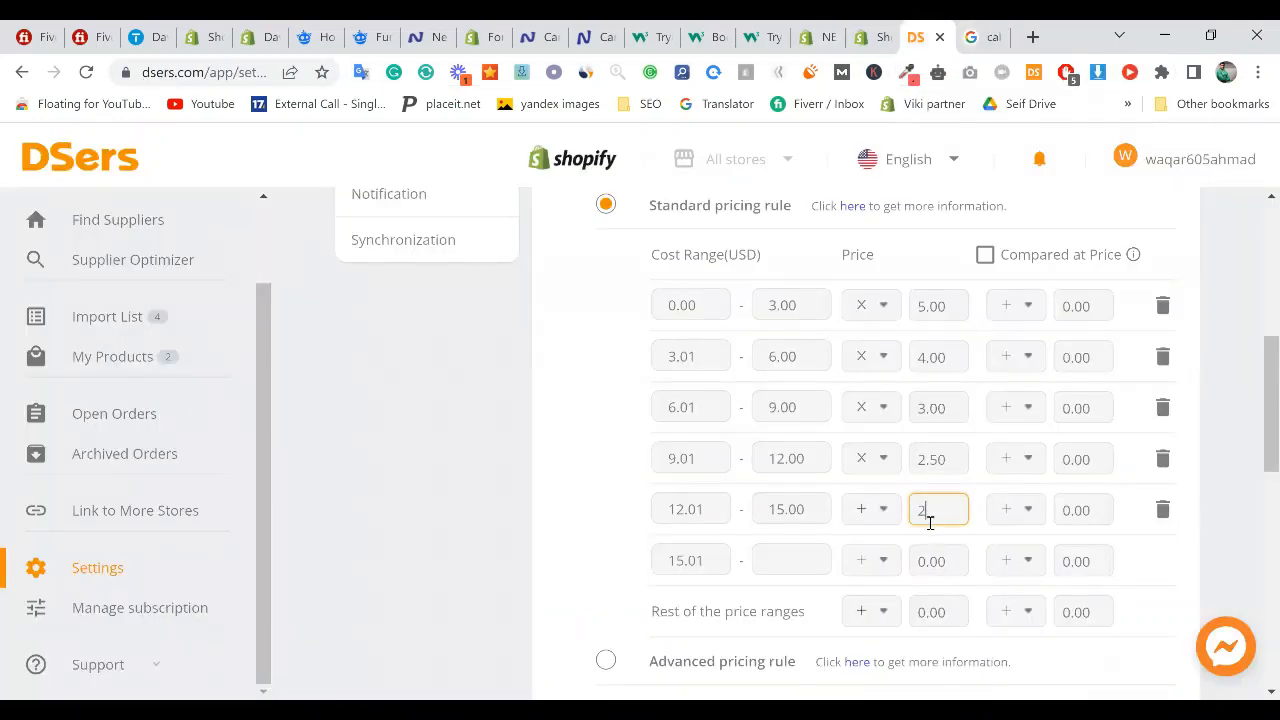
type(".33")
left_click(548, 519)
left_click(780, 550)
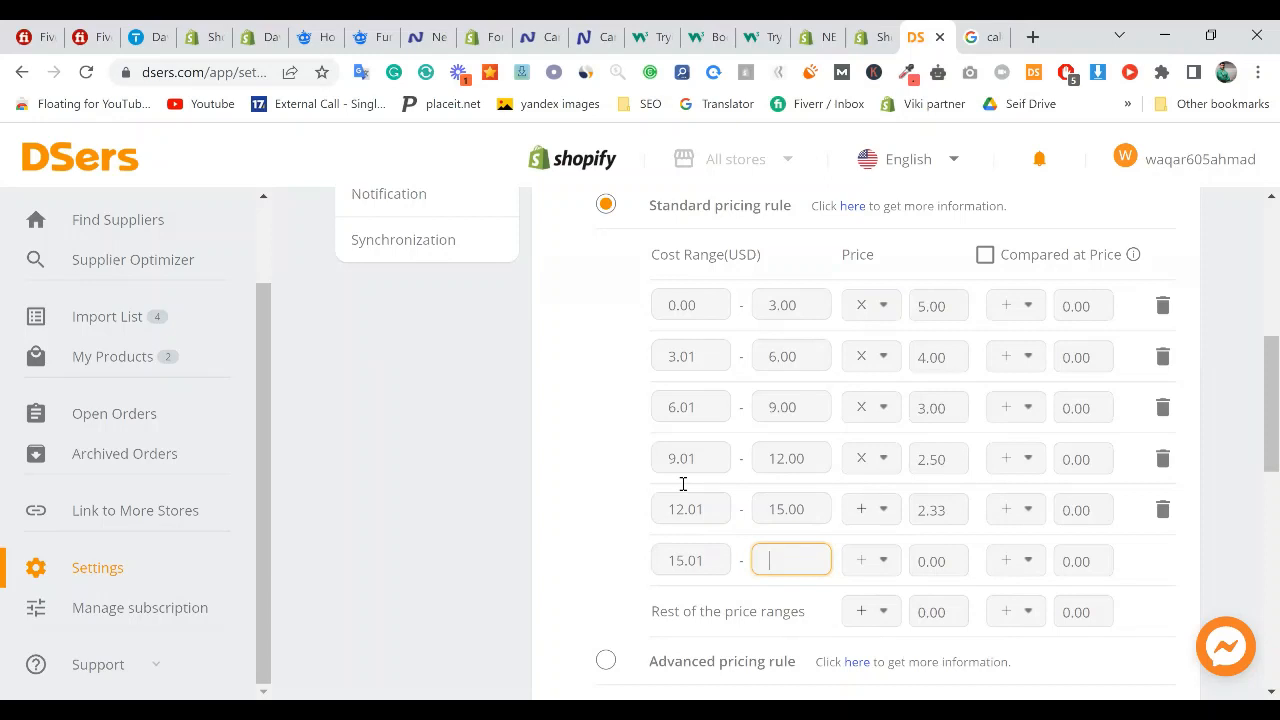
type("18")
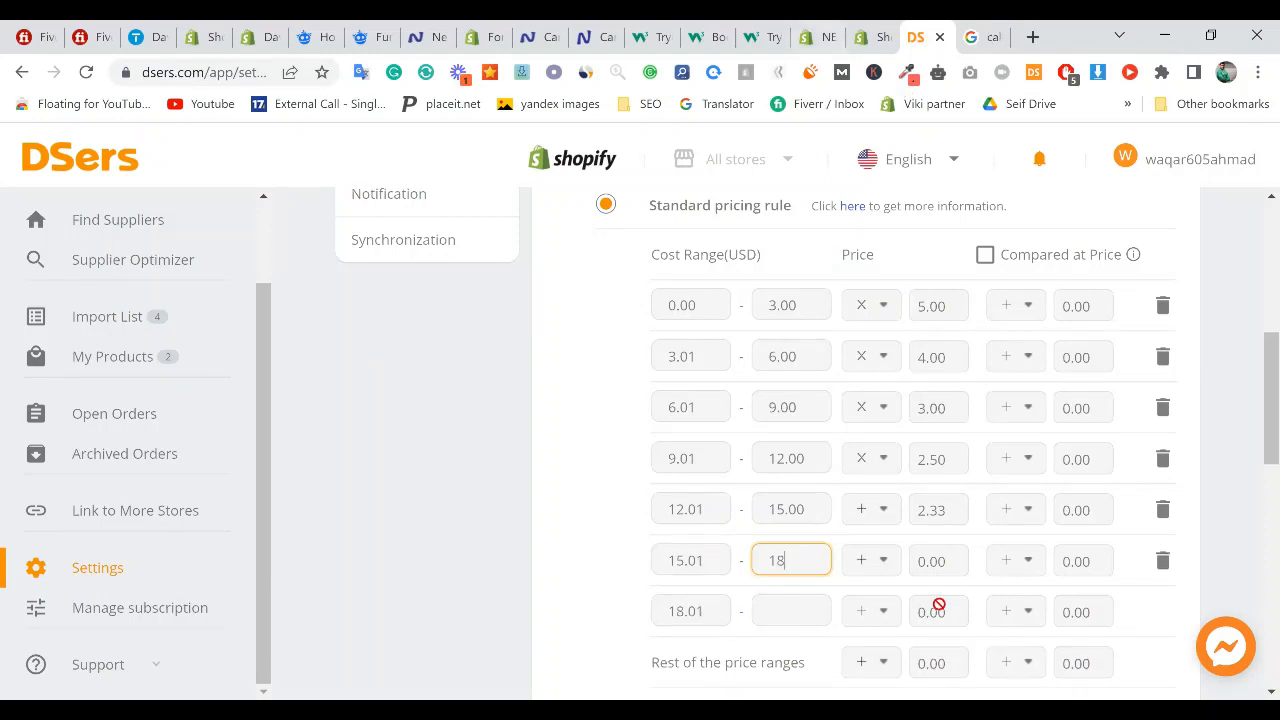
- Switch to the Google calculator and calculate 38 ÷ 18
left_click(971, 37)
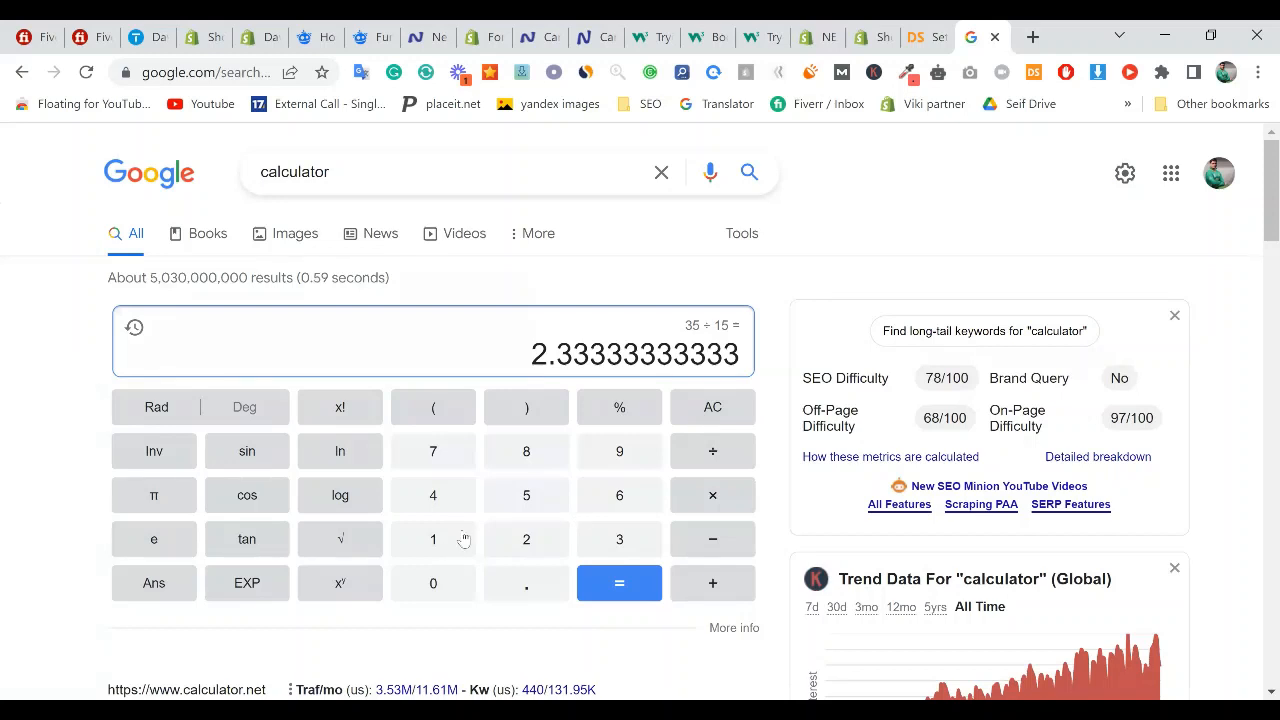
key("BackSpace")
type("18")
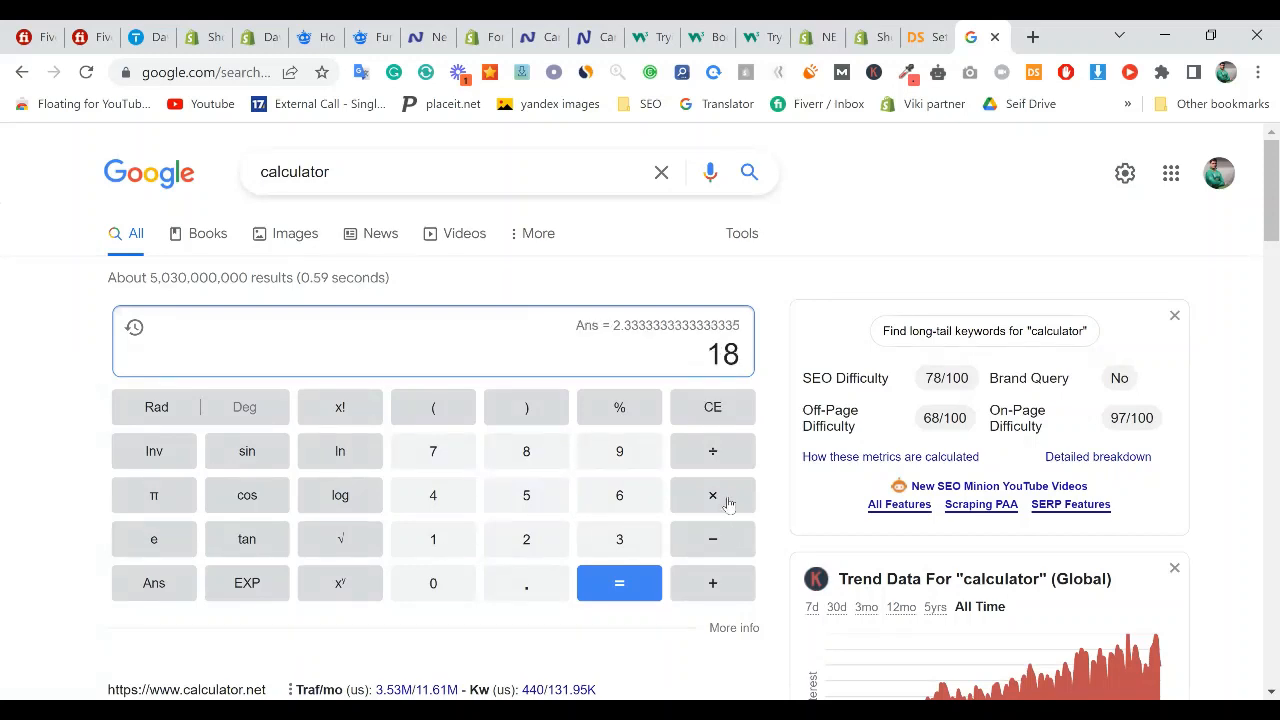
left_click(728, 398)
type("38")
key("slash")
type("1")
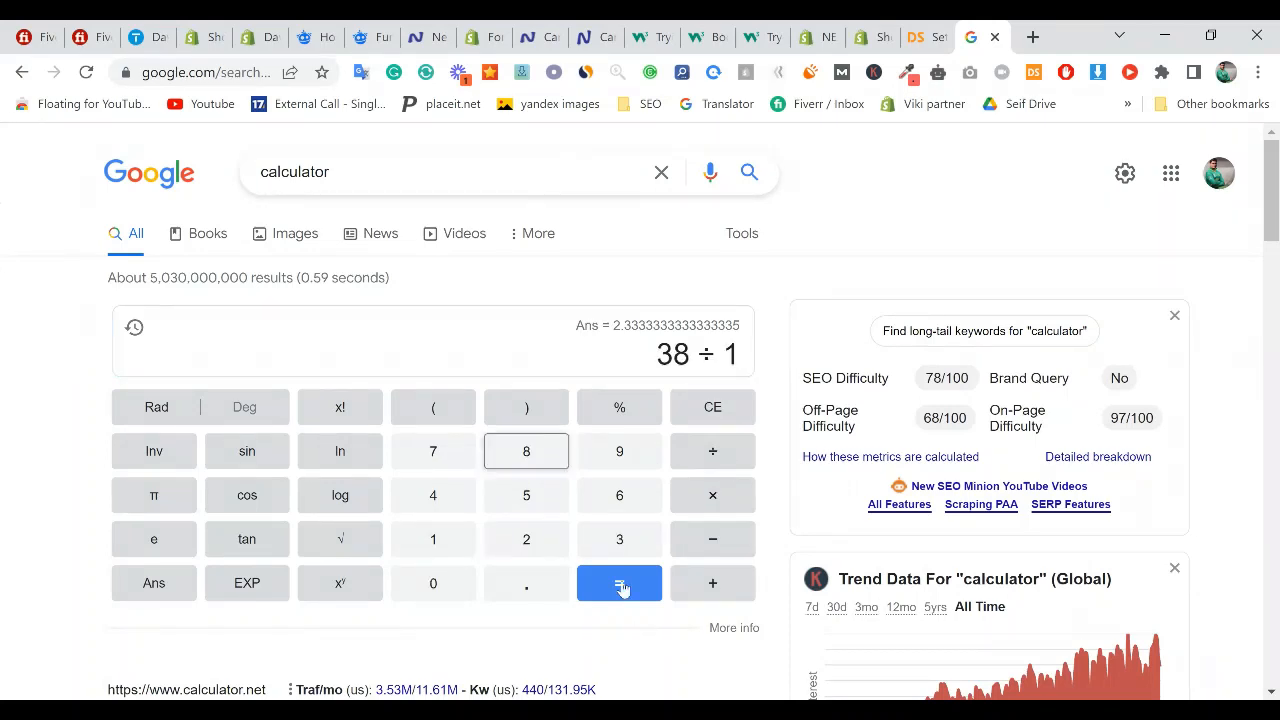
type("8")
left_click(620, 586)
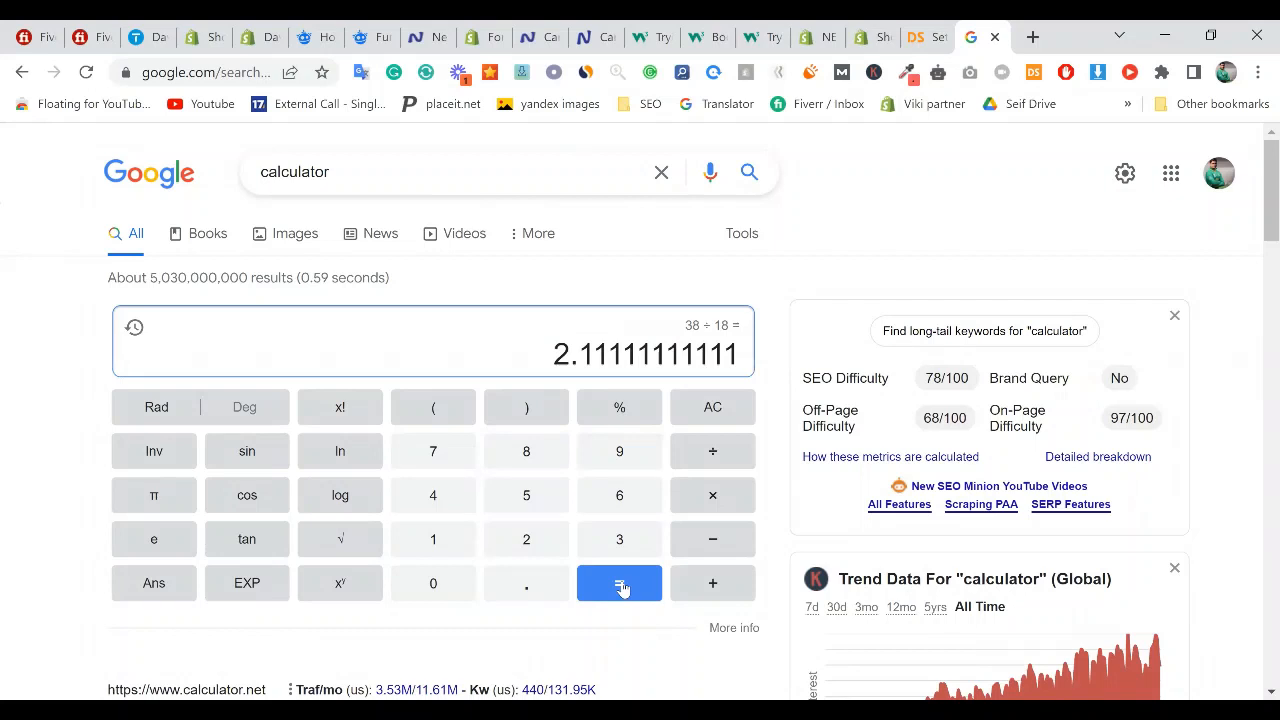
- Switch back to DSers and set the price value of the 15.01–18.00 cost range to 2
left_click(918, 32)
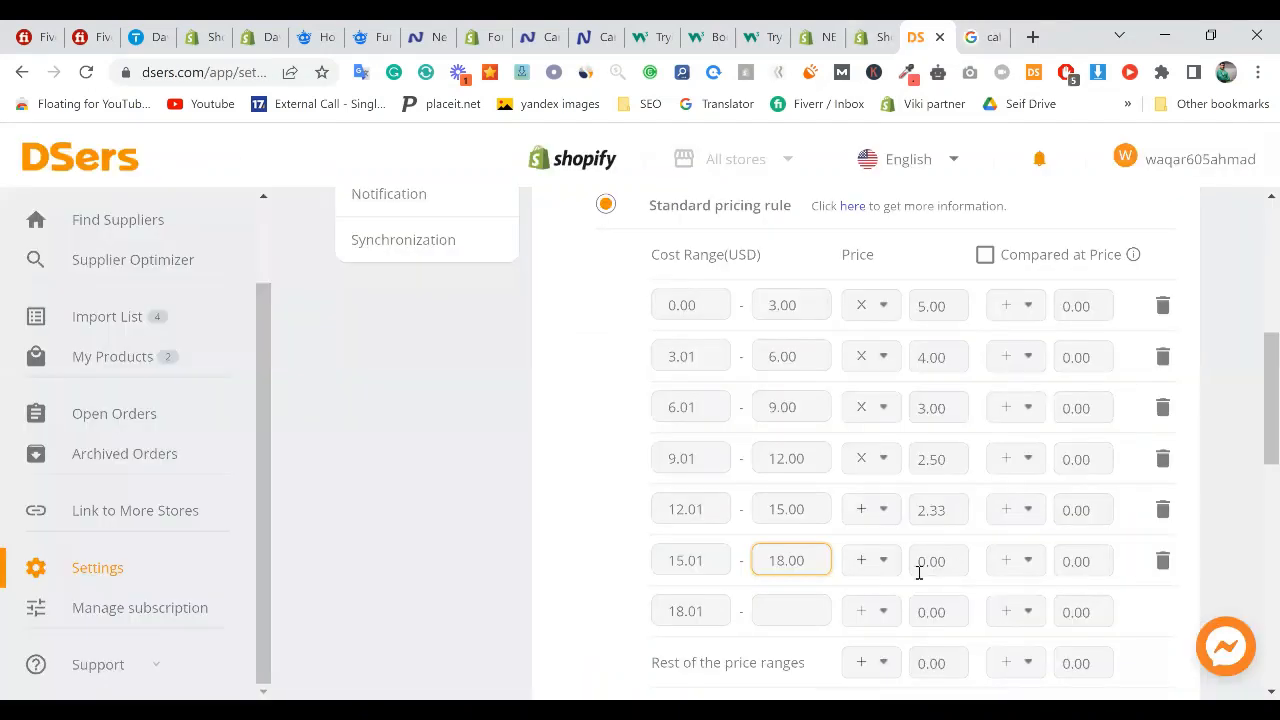
left_click(907, 561)
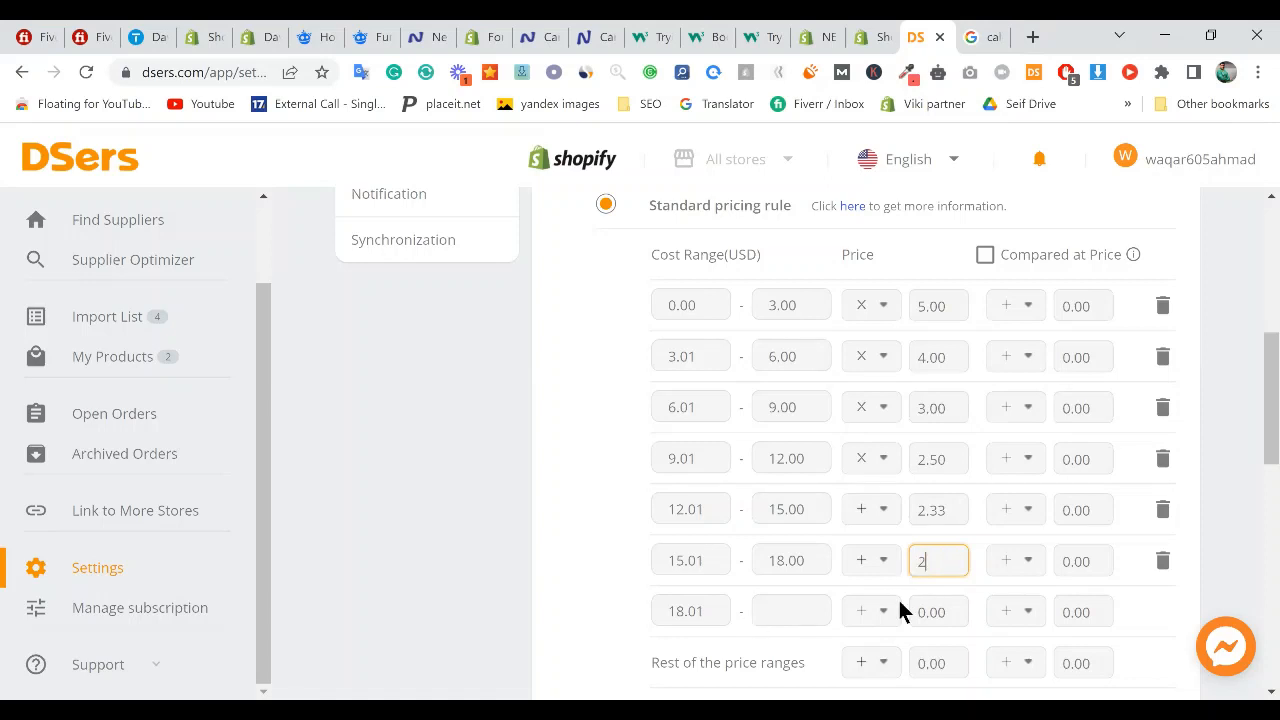
left_click(880, 582)
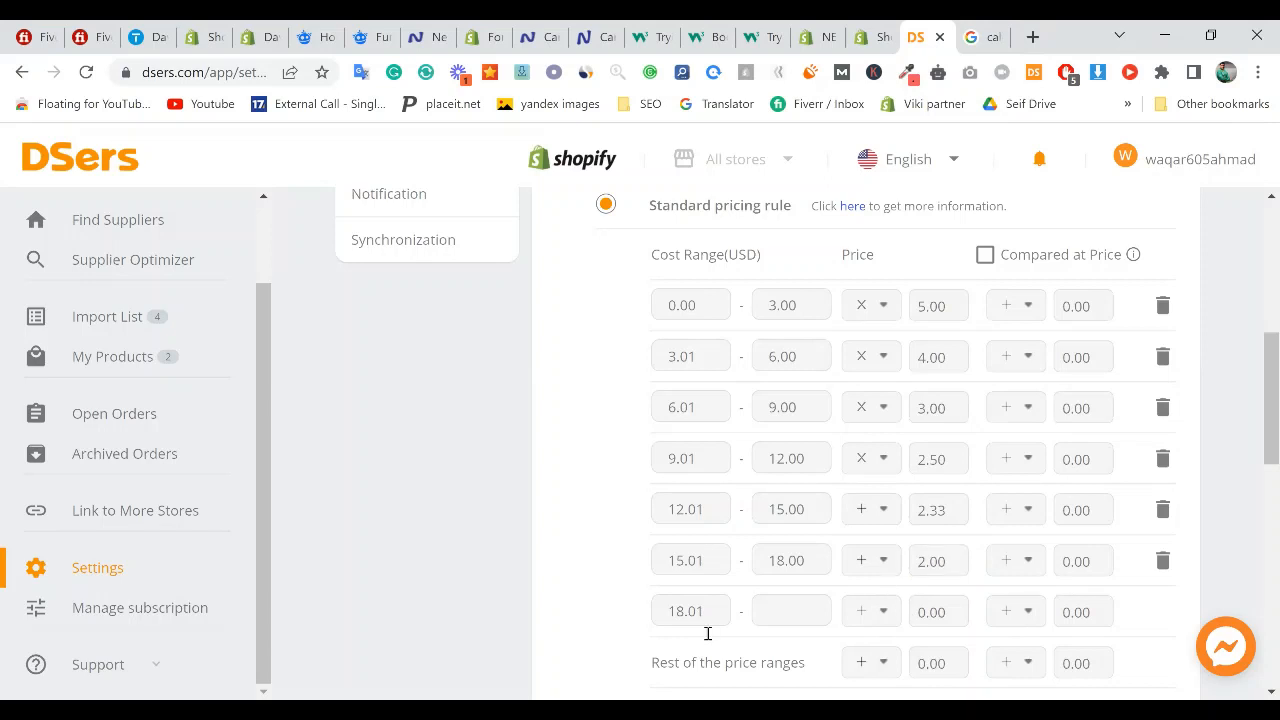
- Set the upper limit of the cost range starting at 18.01 to 21 USD
left_click(777, 615)
type("21")
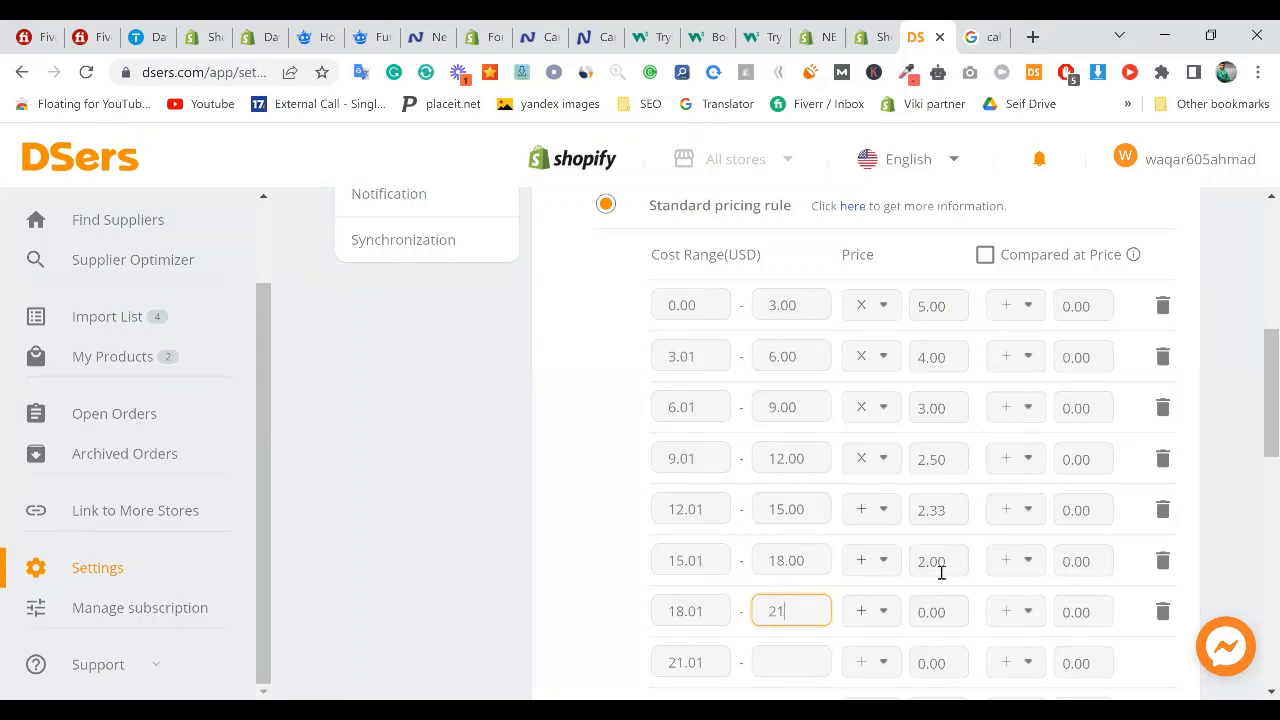
key("Tab")
scroll(921, 517, "down", 1)
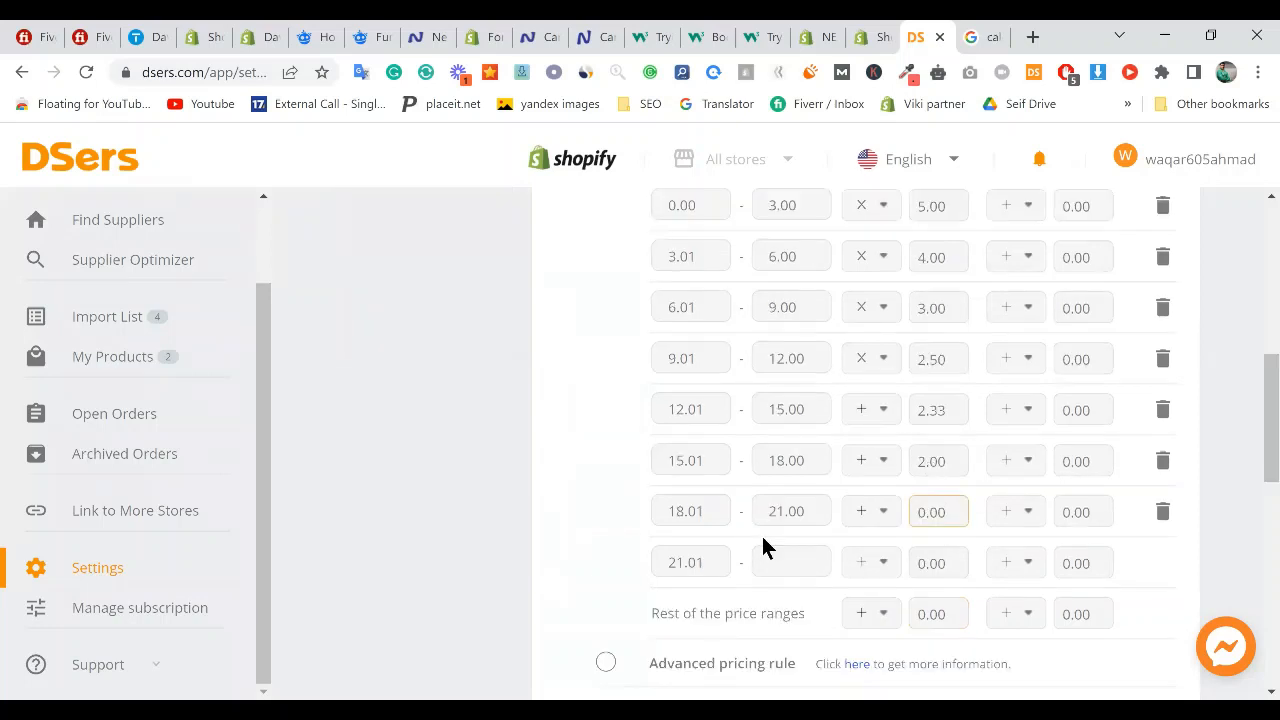
left_click(930, 463)
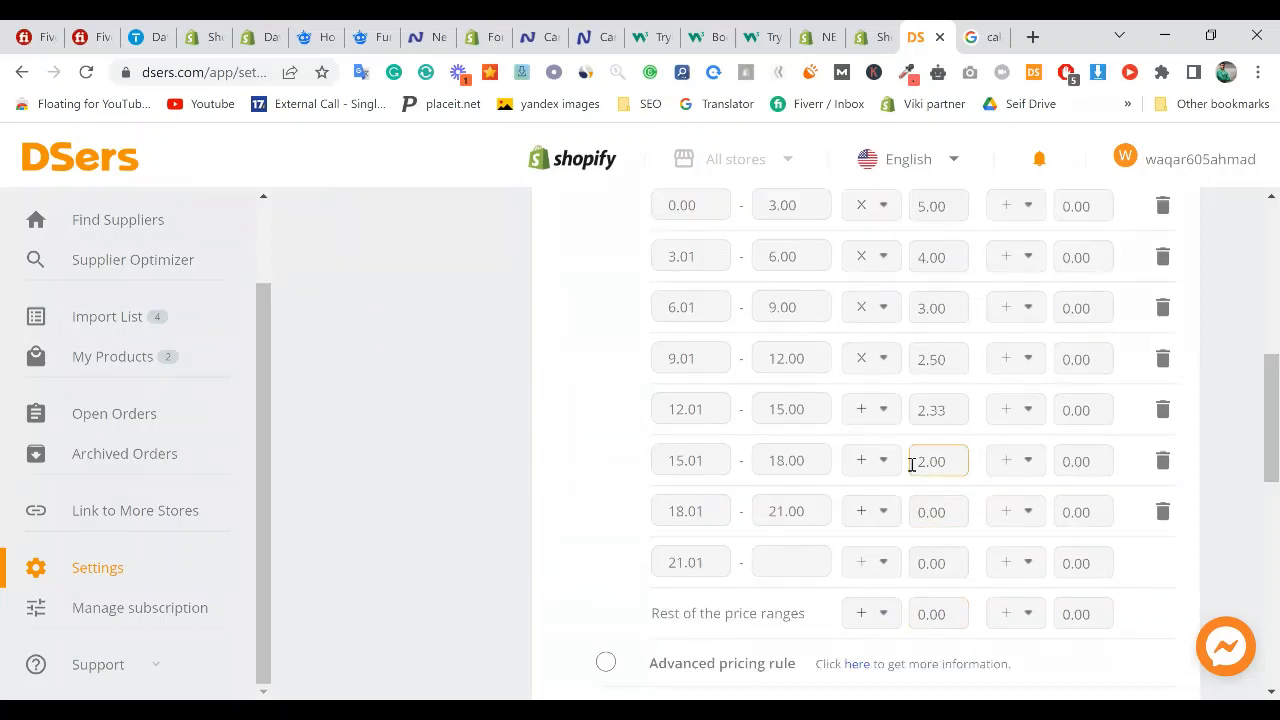
double_click(966, 461)
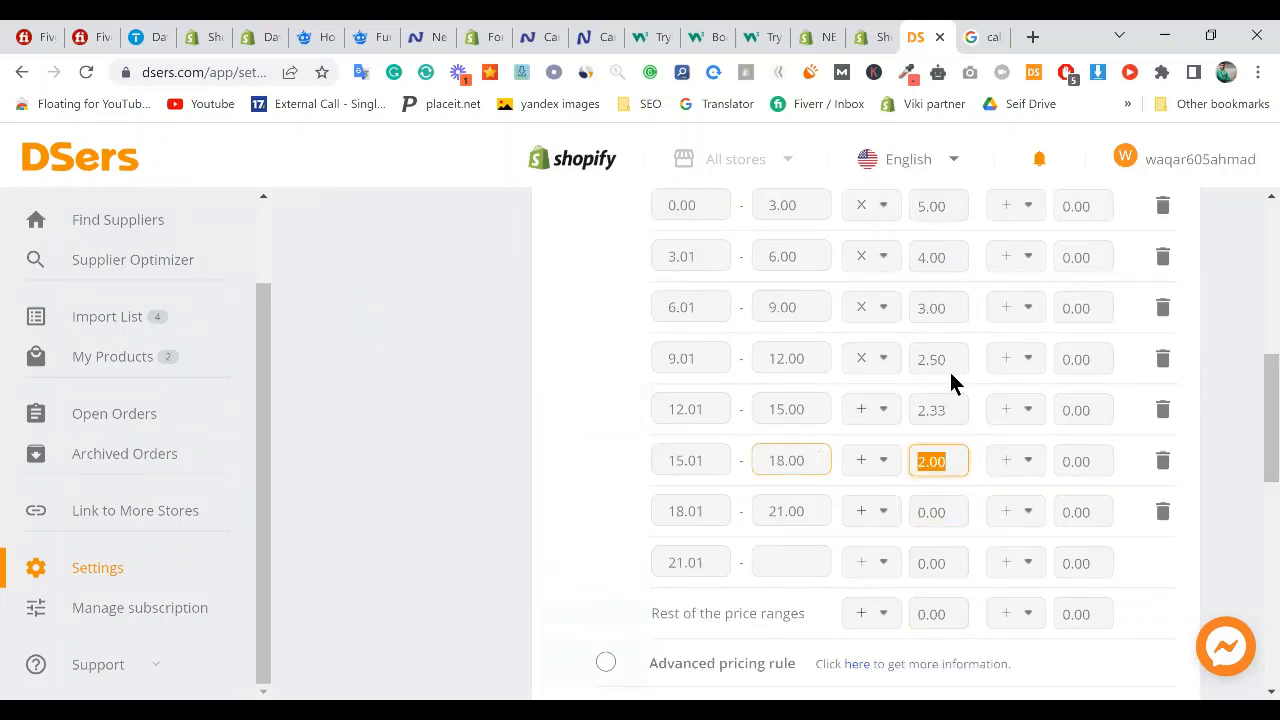
scroll(945, 370, "up", 1)
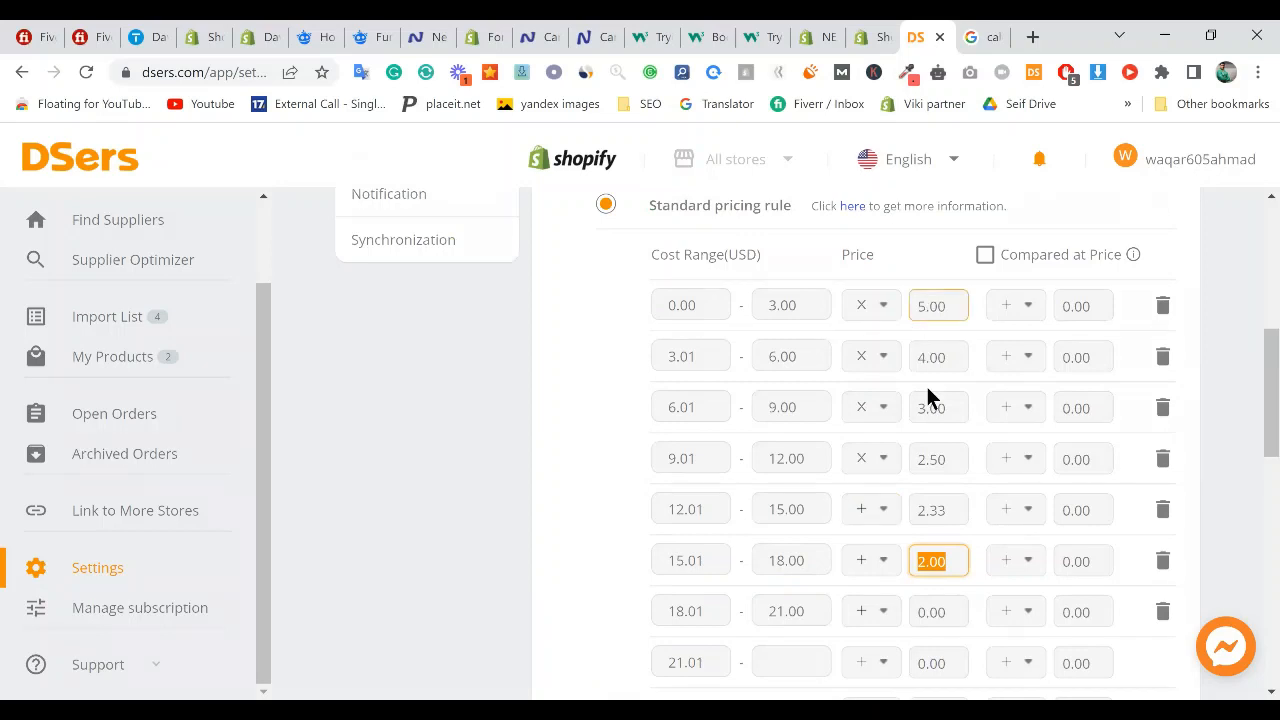
left_click(980, 598)
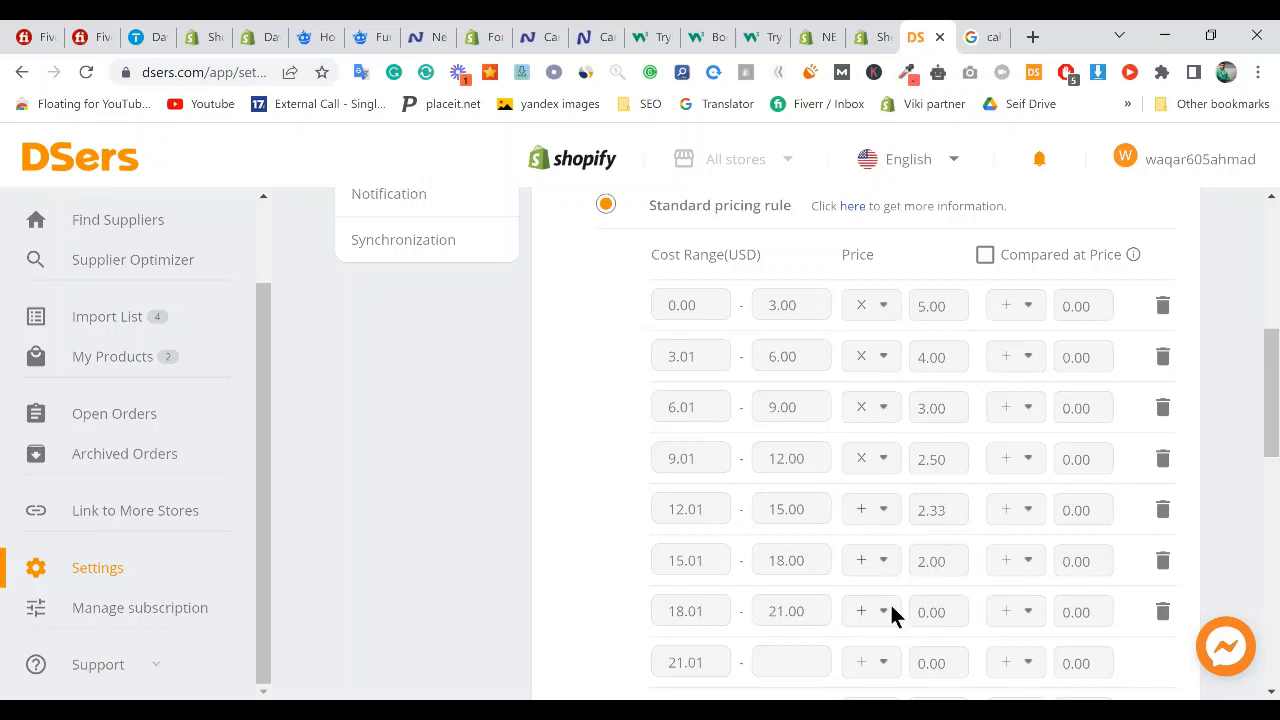
left_click(764, 614)
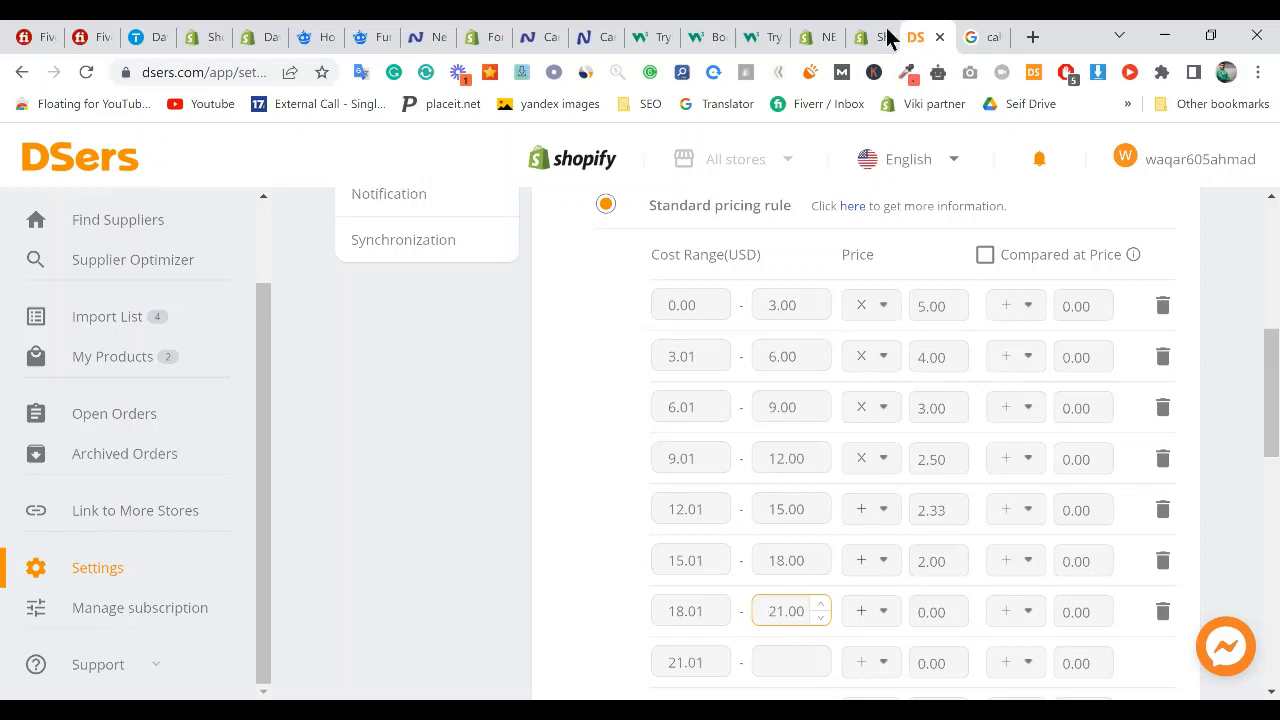
left_click(796, 610)
- Switch to the Google calculator and calculate 21 × 2
left_click(980, 33)
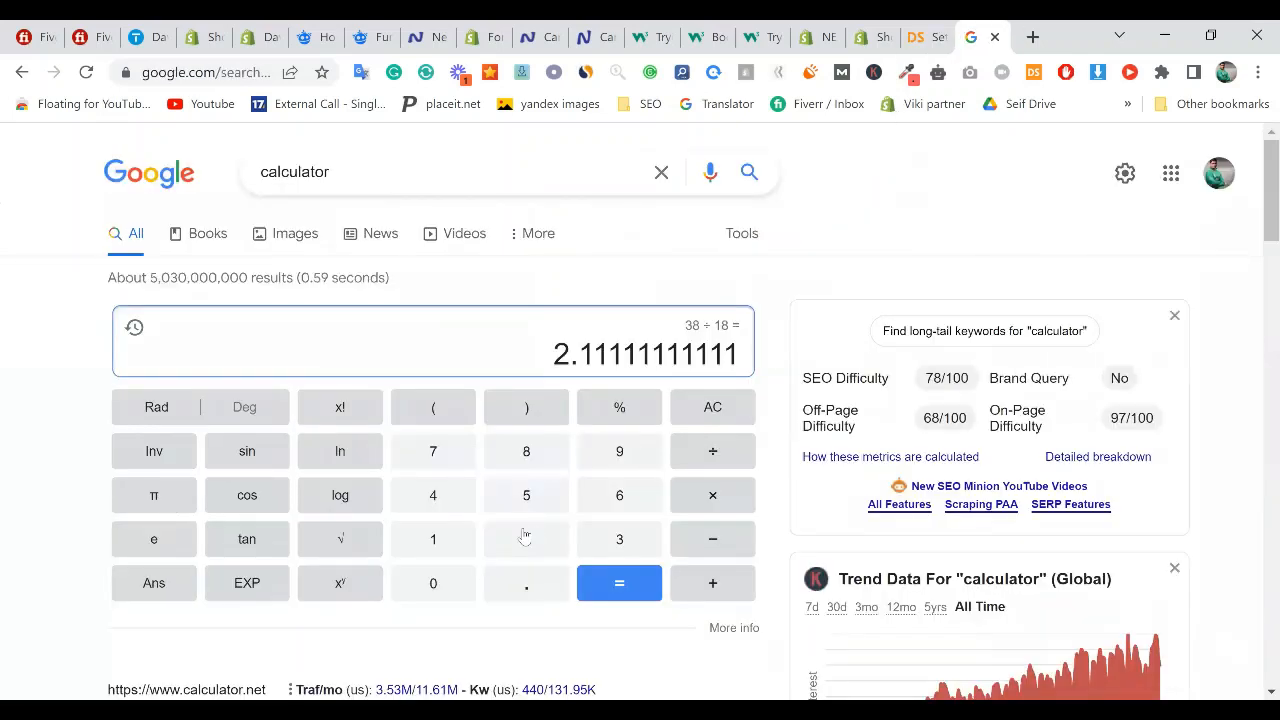
key("BackSpace")
type("2")
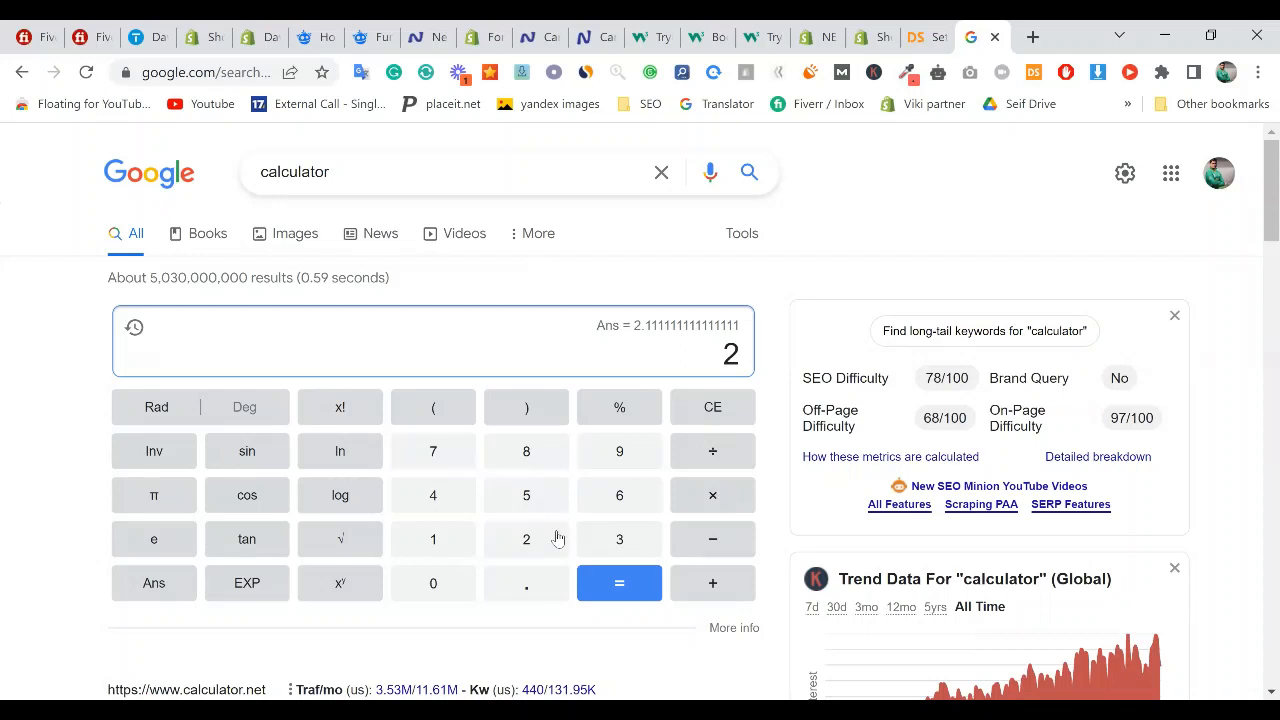
type("1*2")
left_click(623, 585)
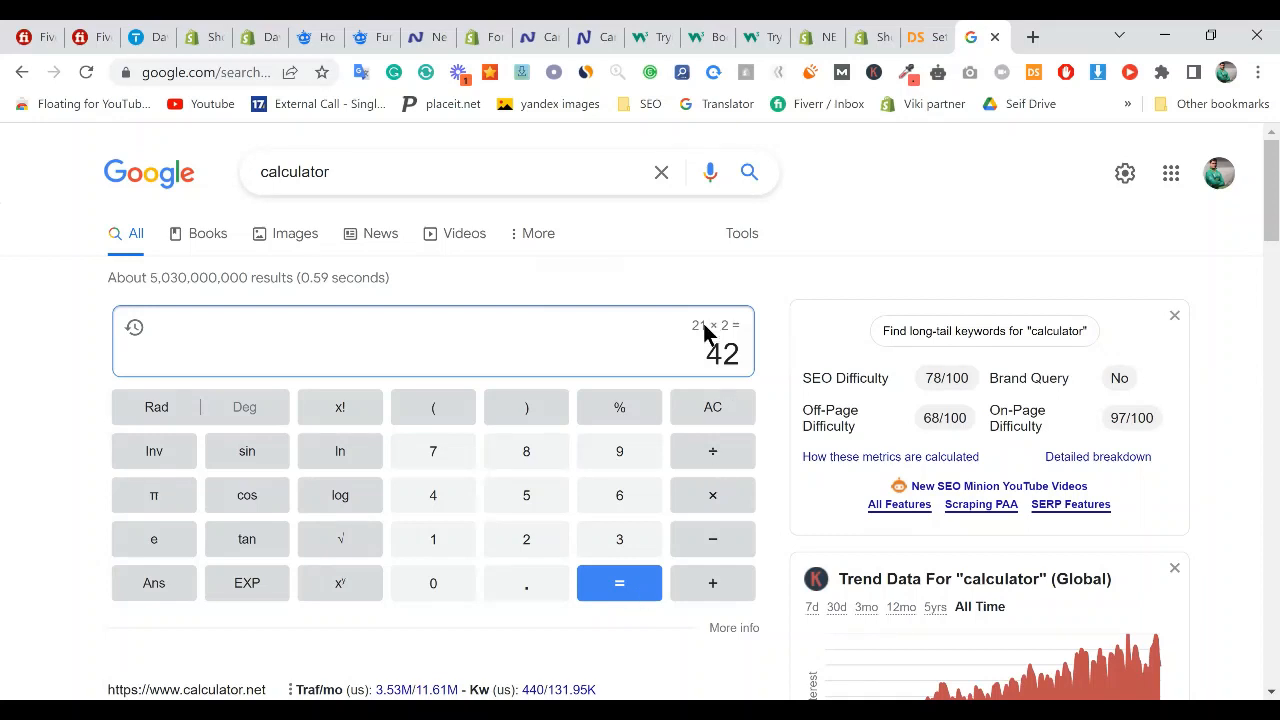
- Check the first cost range's price multiplier in DSers, then calculate 21 × 5 in the Google calculator
left_click(926, 38)
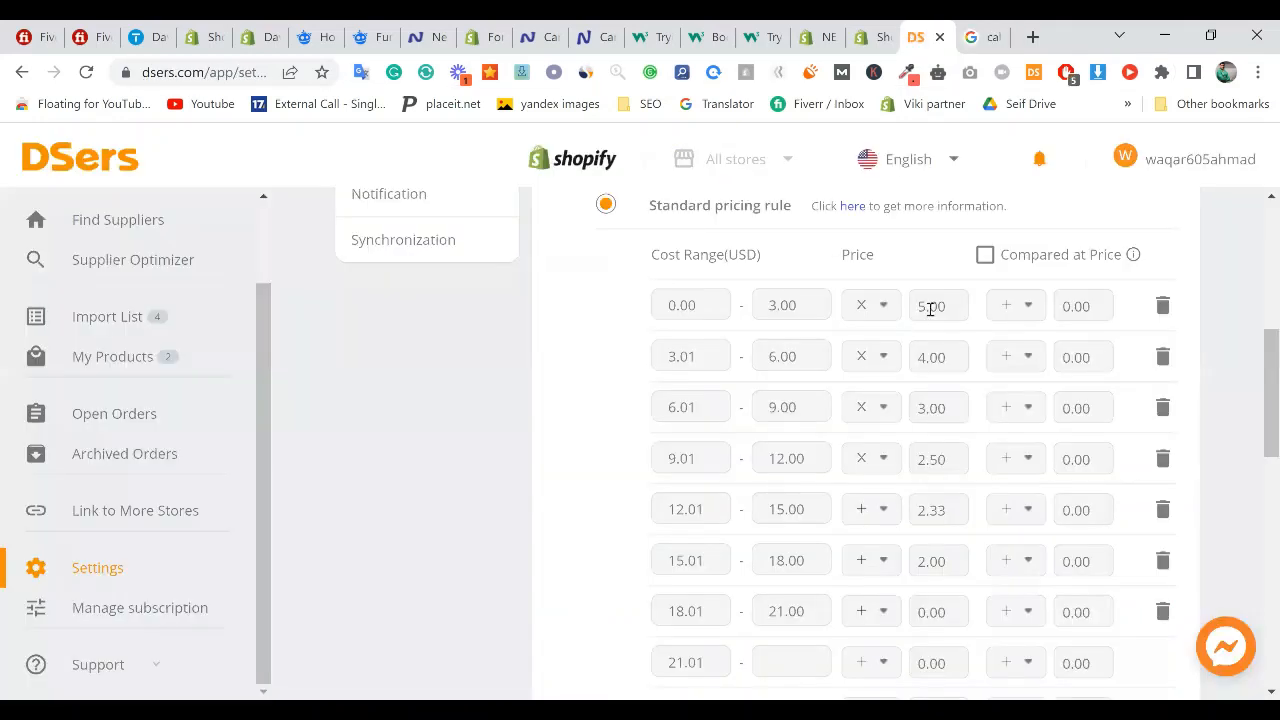
left_click_drag(919, 308, 931, 308)
left_click(980, 37)
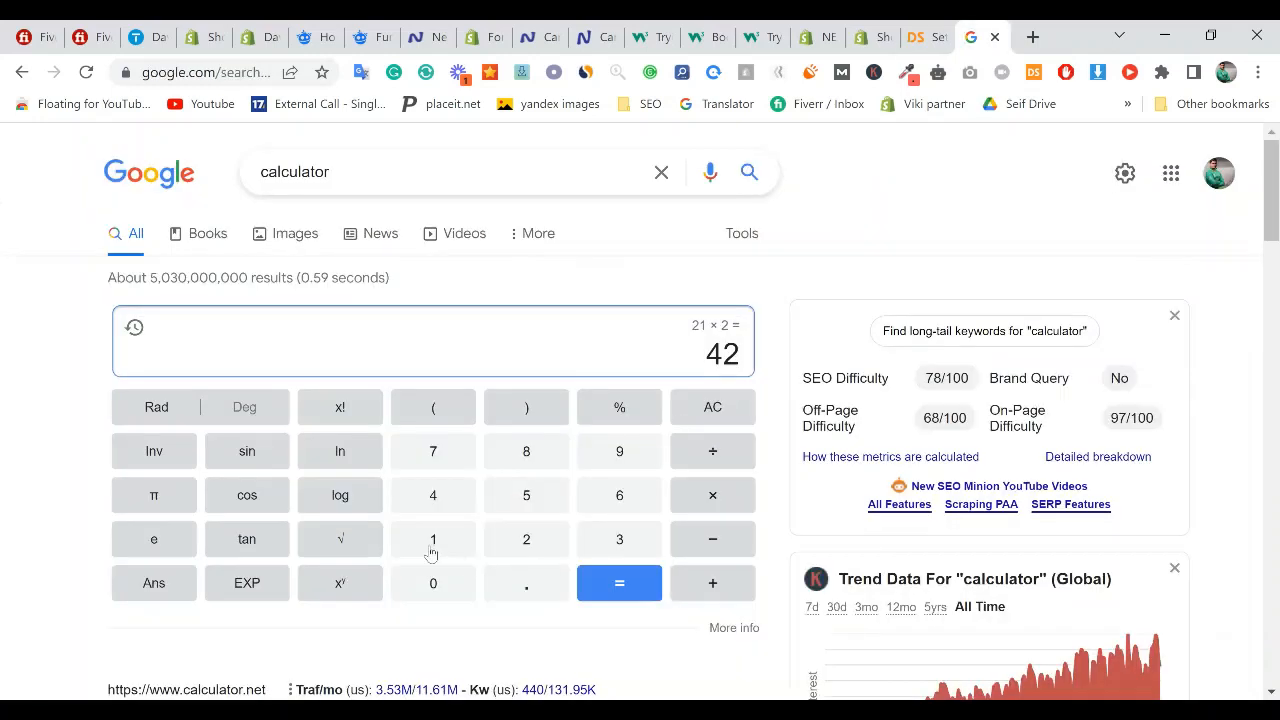
type("2")
type("1*")
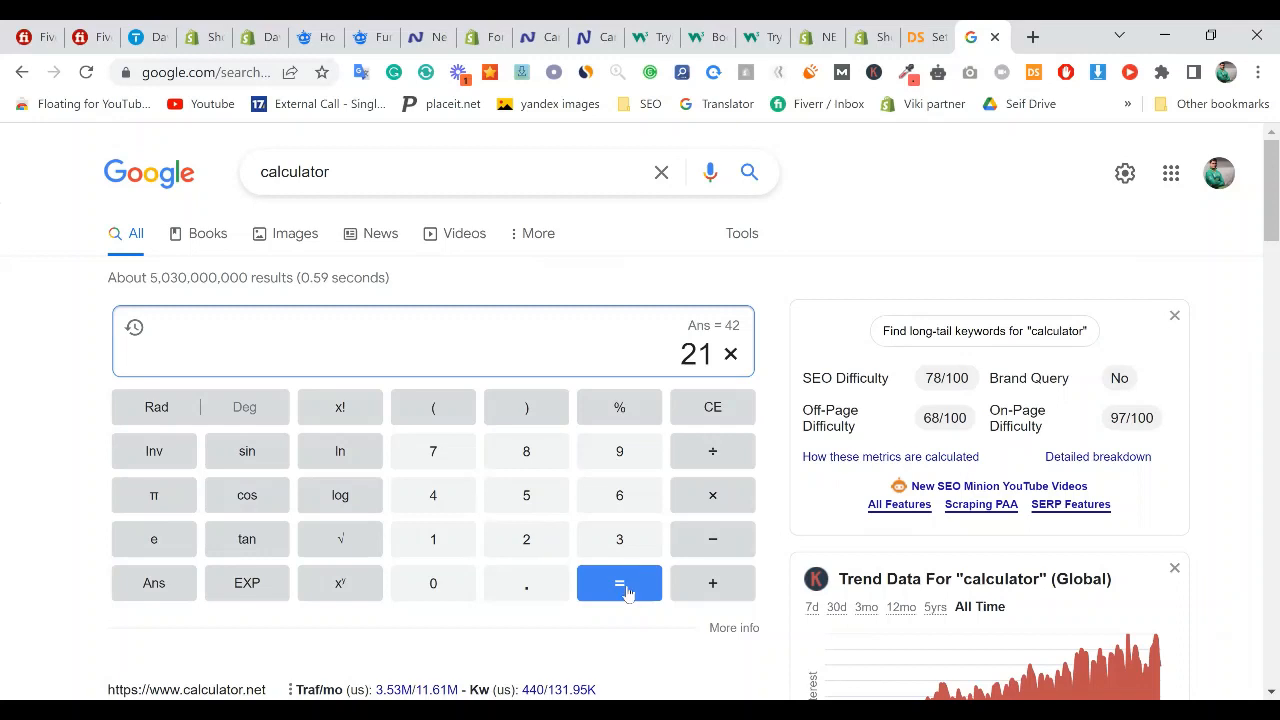
type("5")
left_click(622, 594)
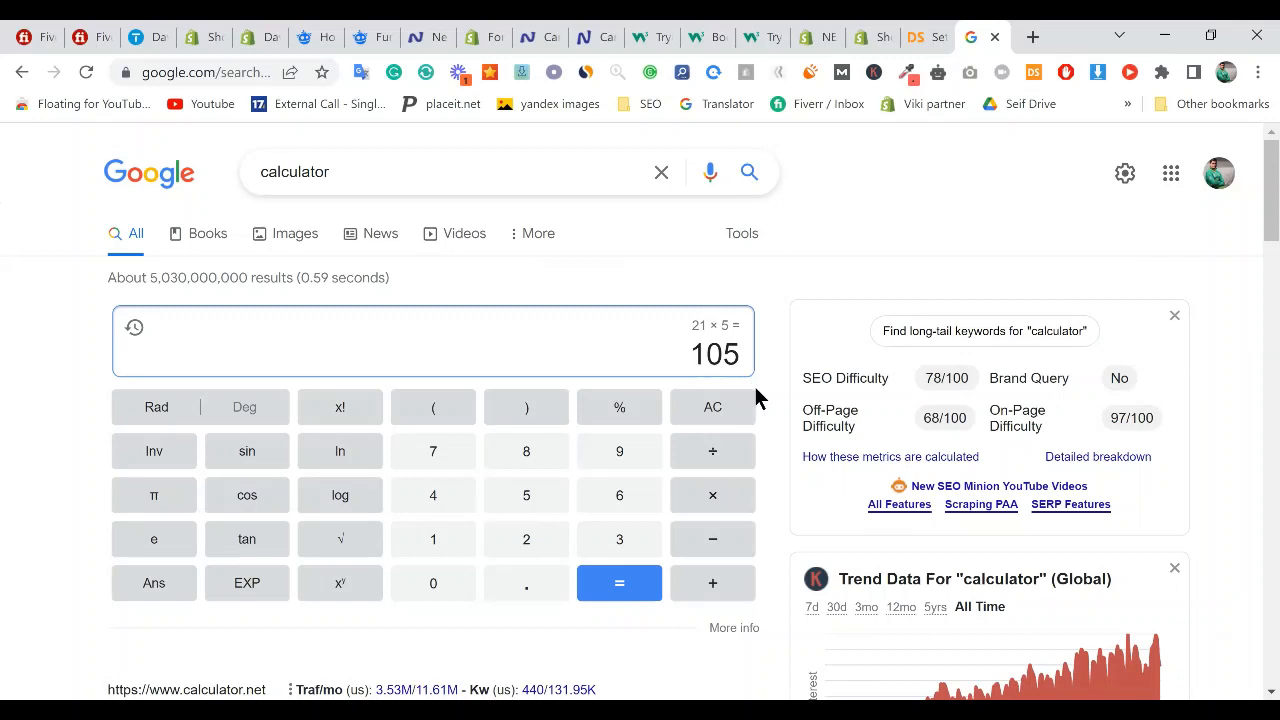
- Review the price multipliers in DSers, then return to the Google calculator and clear the previous result
left_click(932, 32)
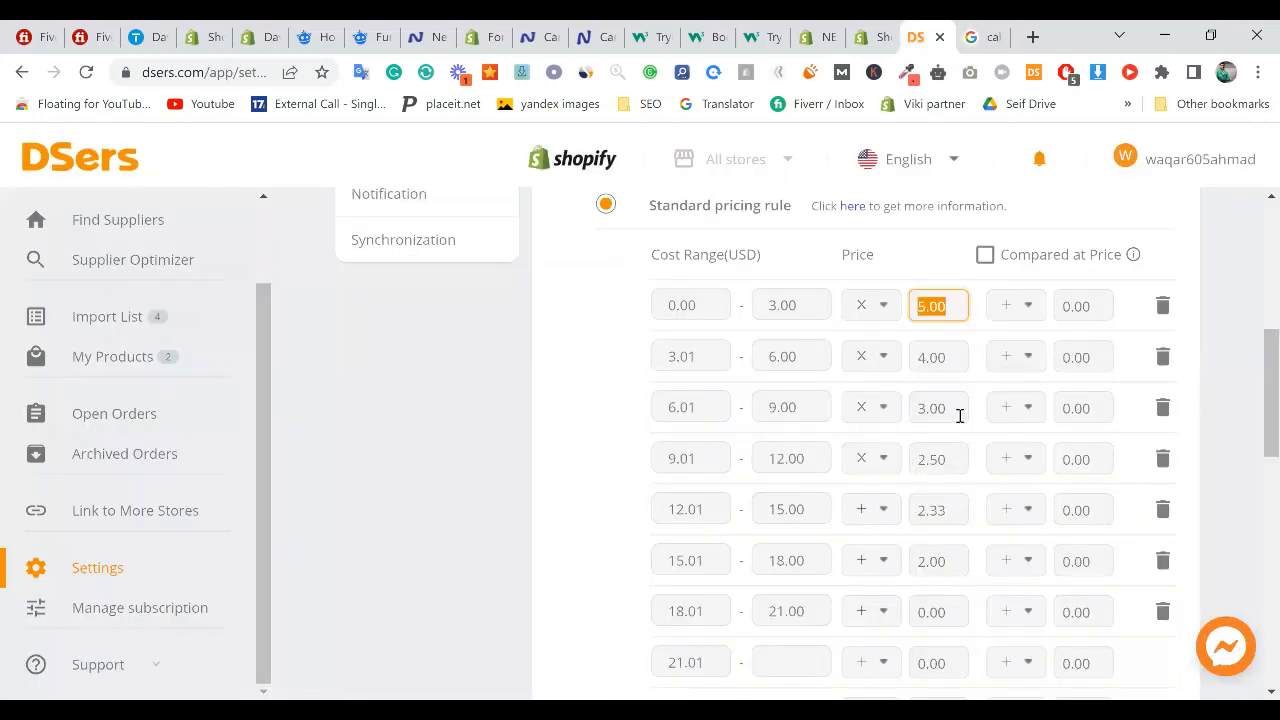
left_click(983, 322)
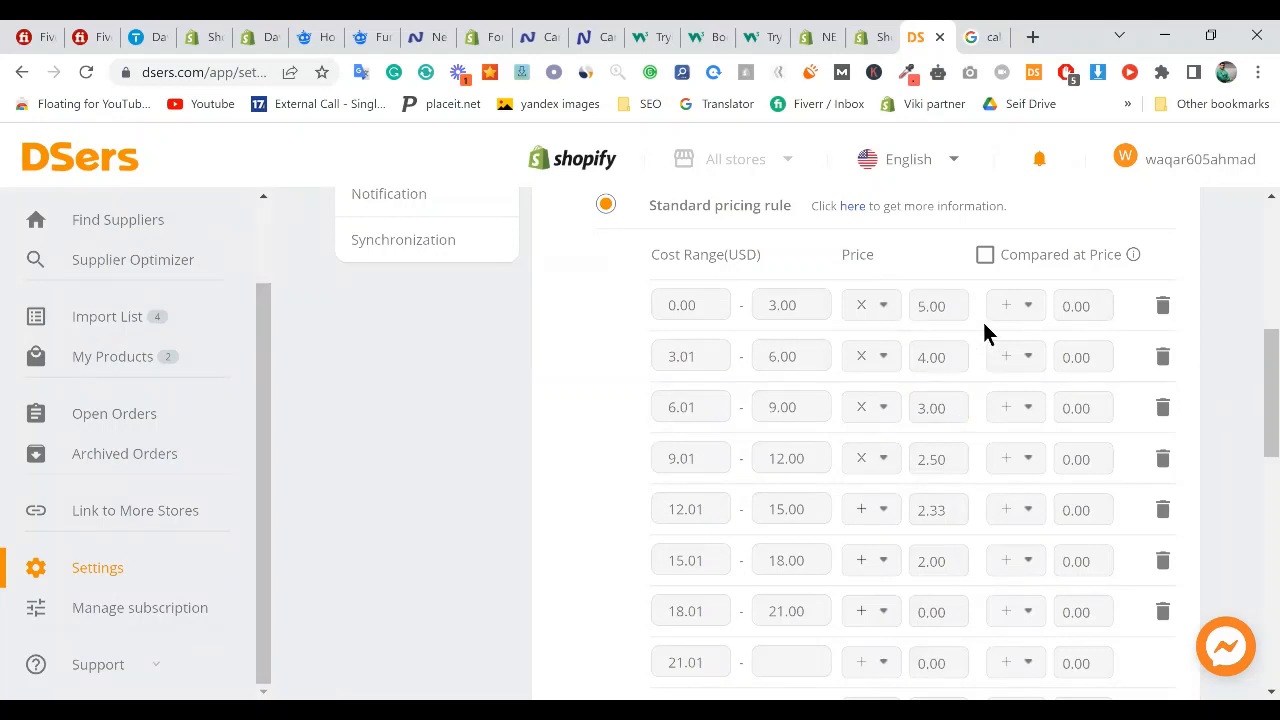
left_click(985, 35)
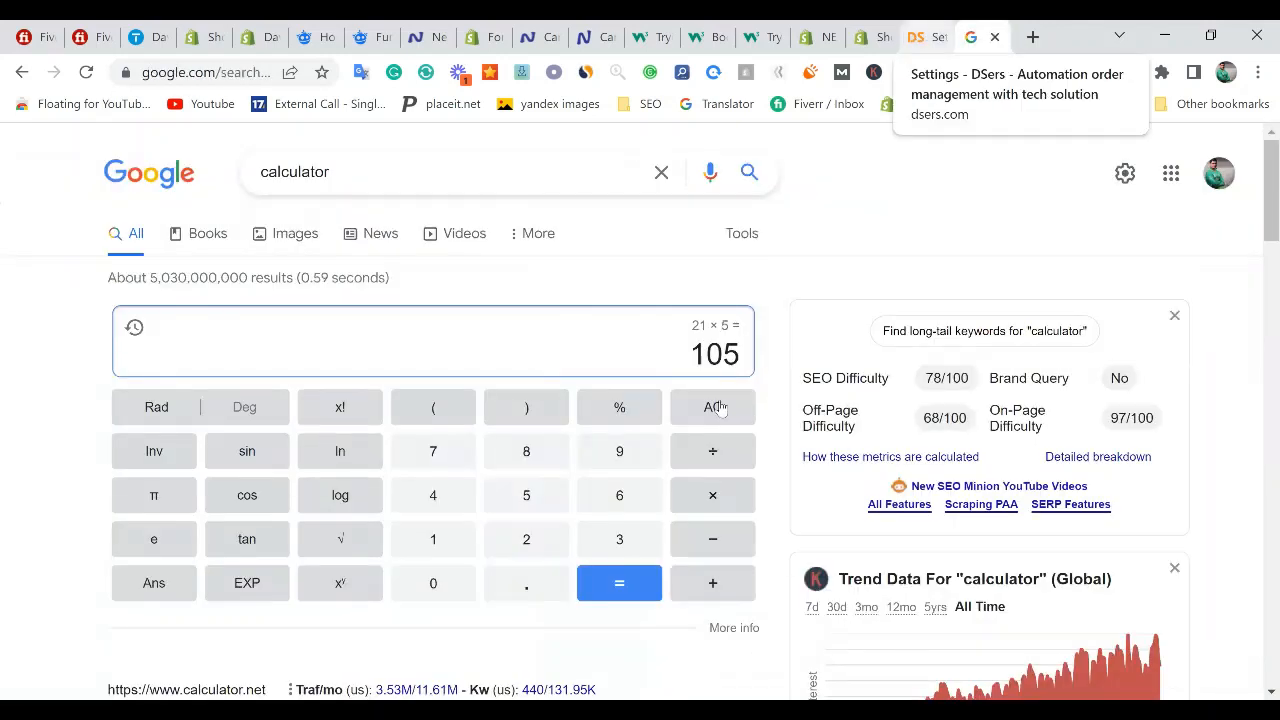
left_click(745, 414)
- Check the 18.01–21.00 cost range in DSers and recalculate 21 × 2 in the Google calculator
left_click(926, 37)
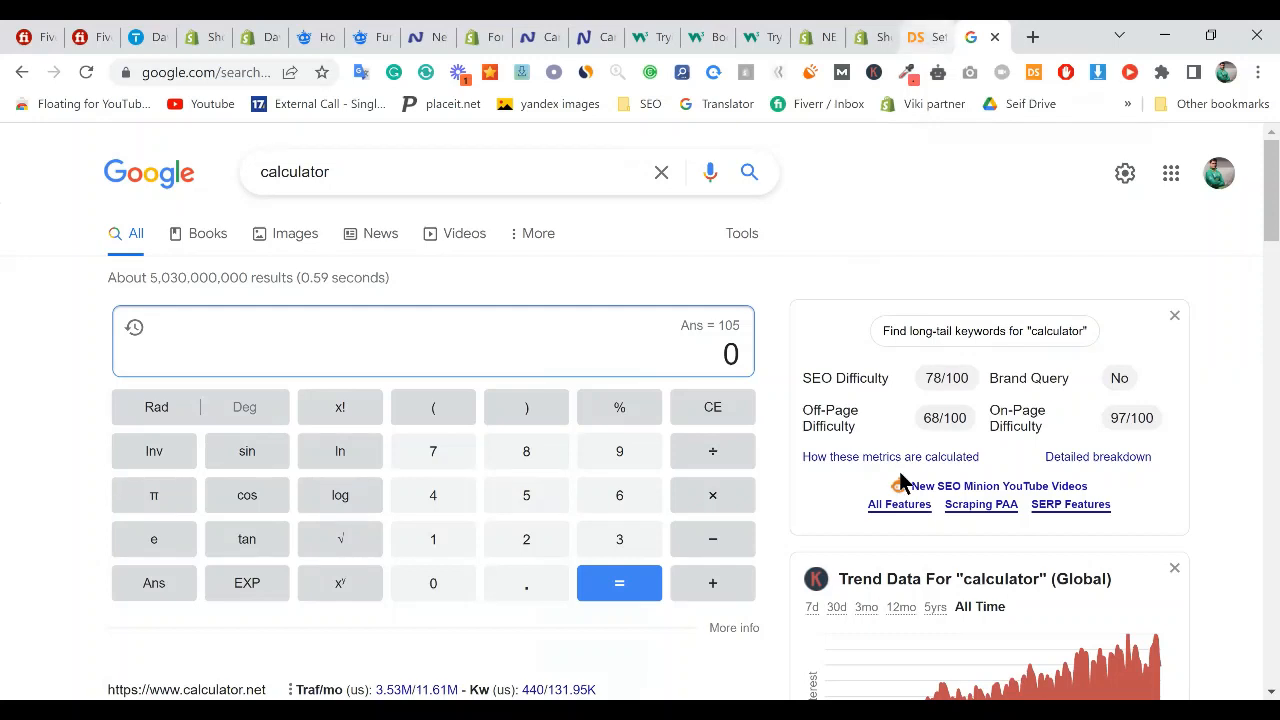
scroll(688, 534, "down", 1)
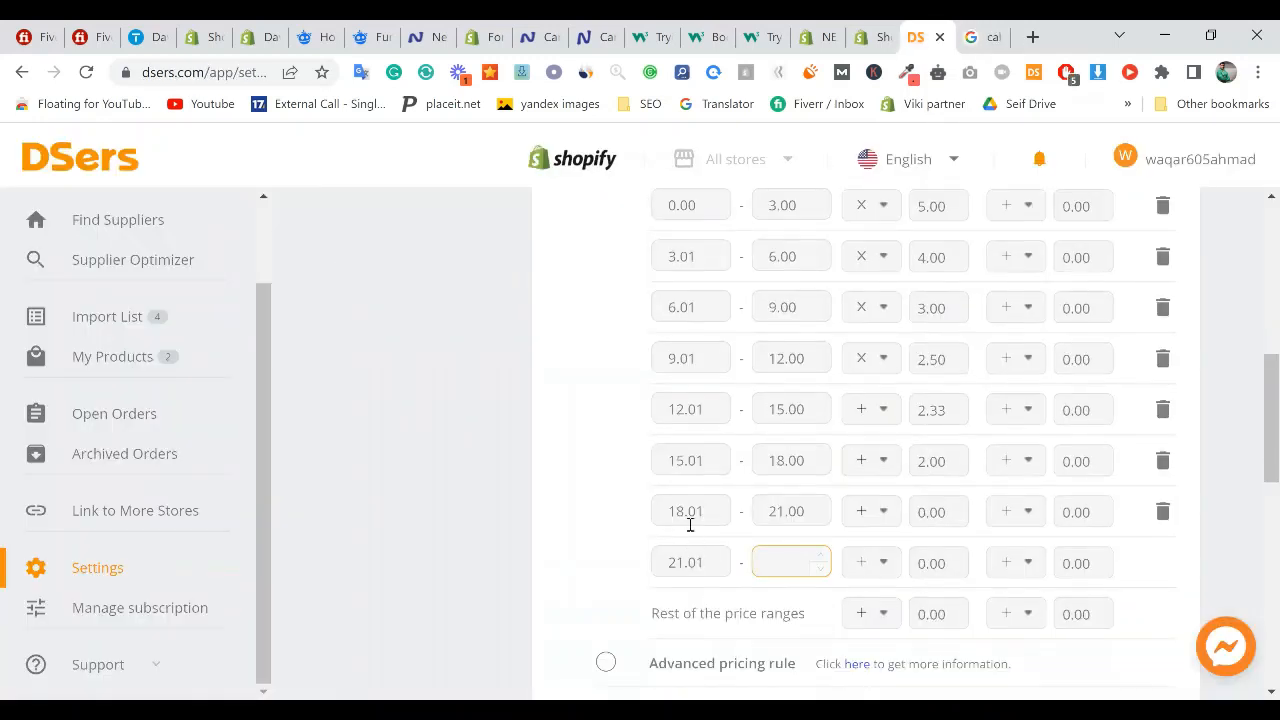
left_click(800, 512)
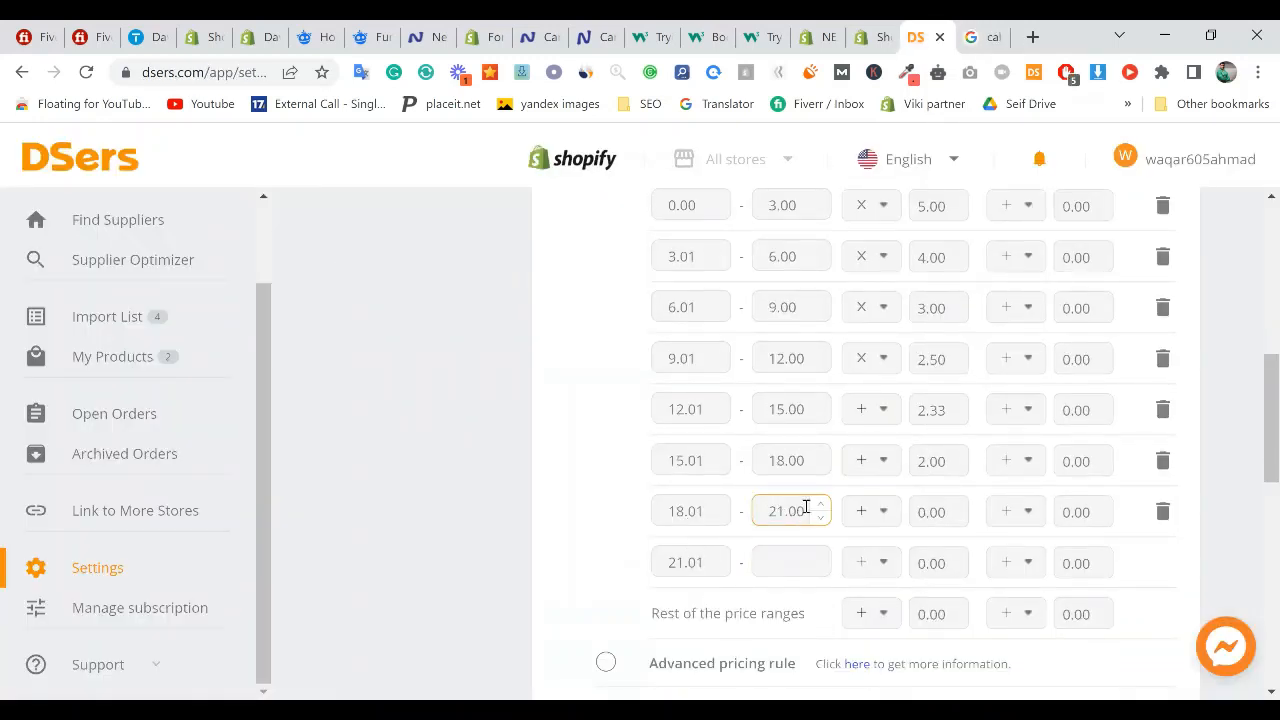
left_click(976, 38)
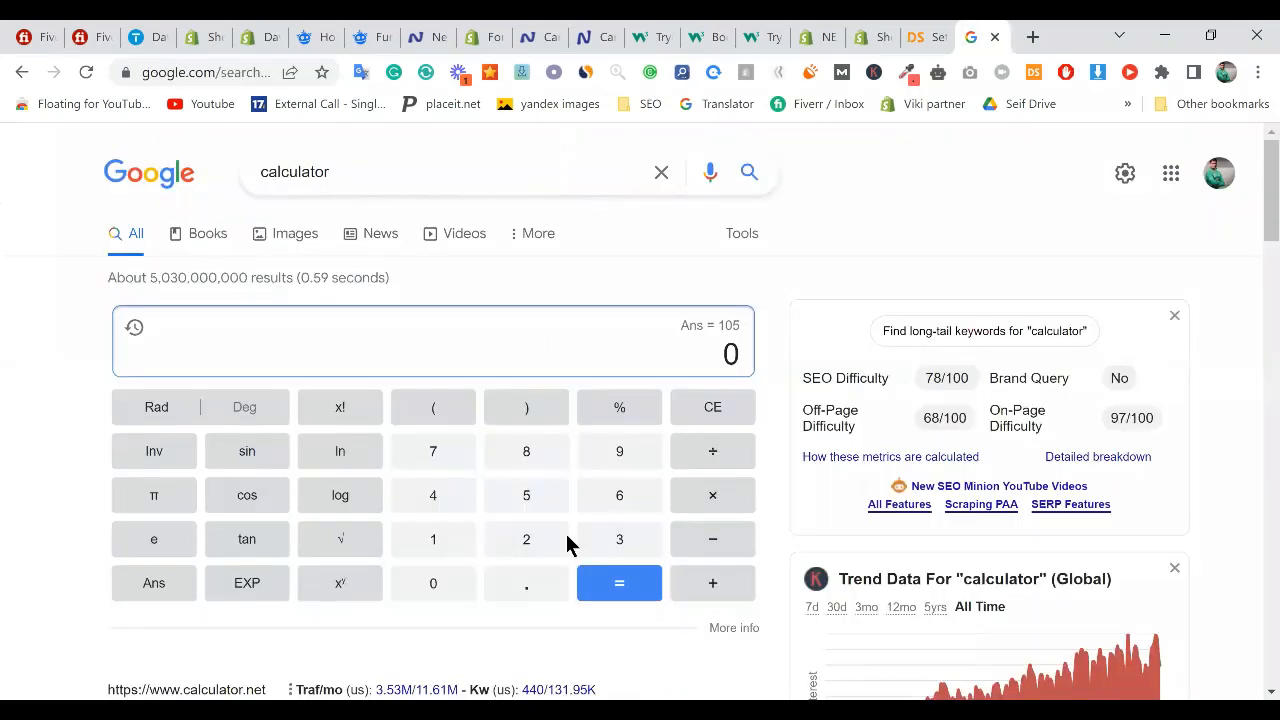
type("21*2")
left_click(609, 589)
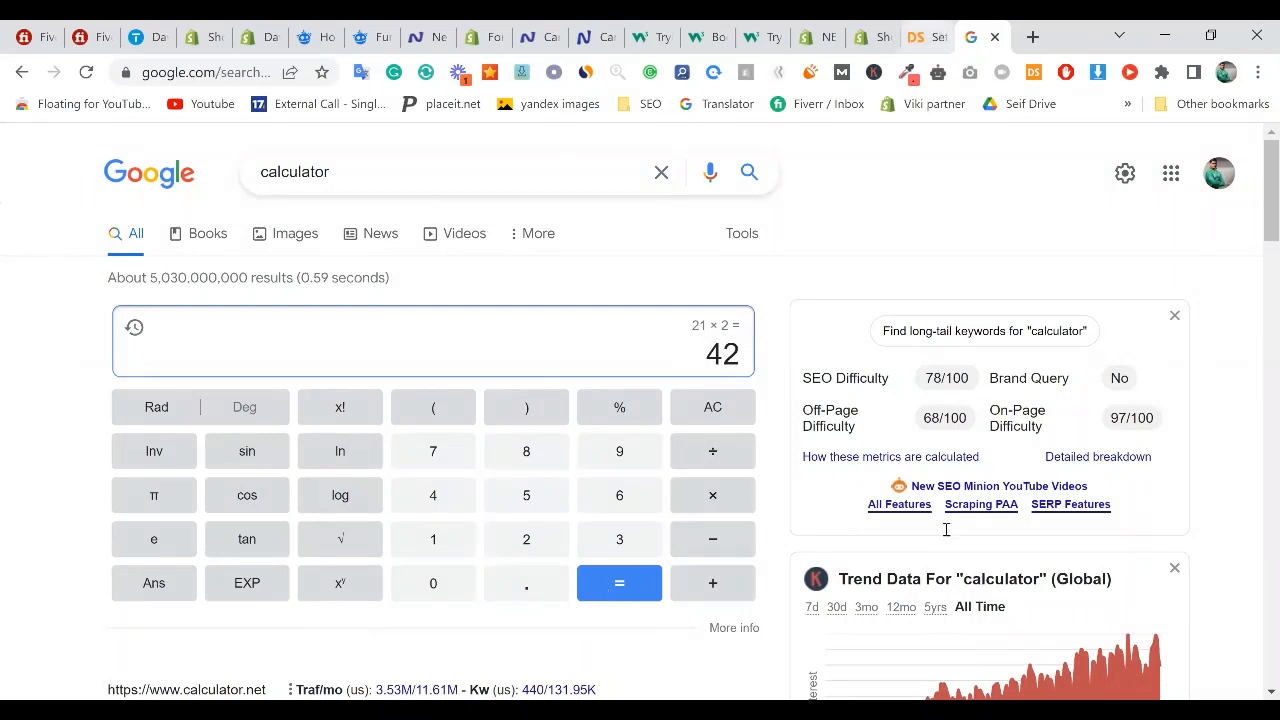
key("ctrl+shift+Tab")
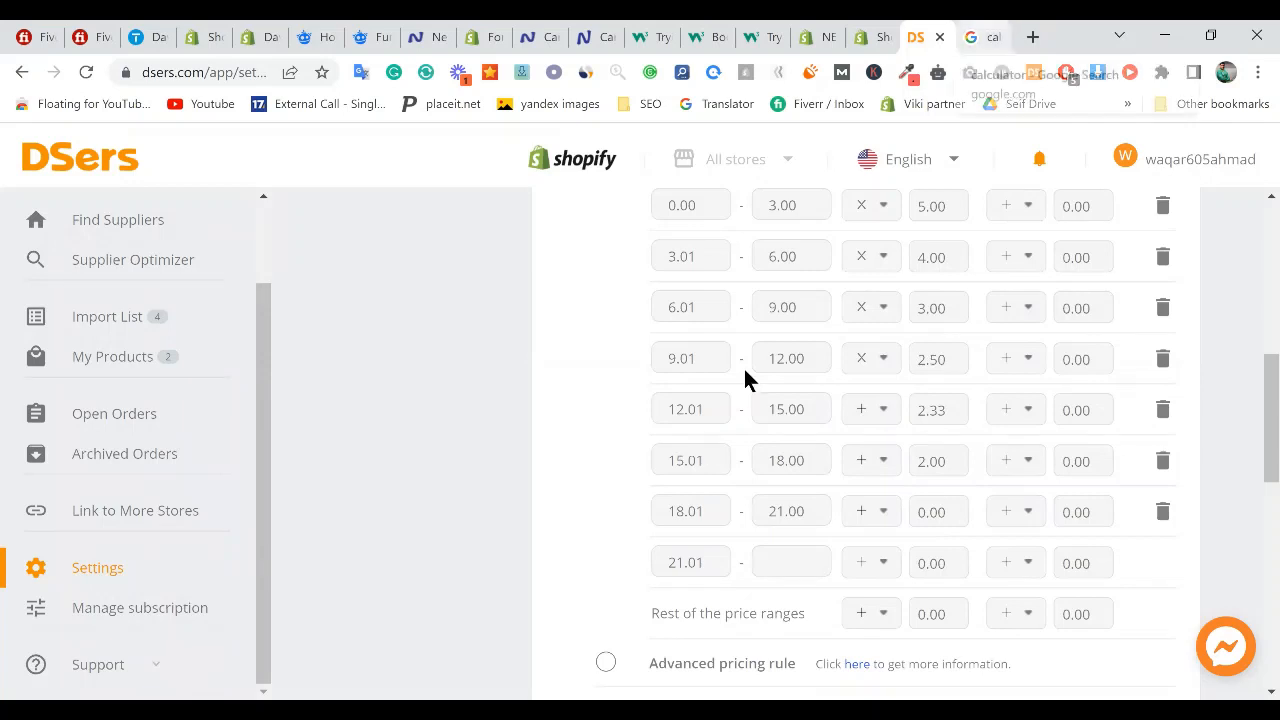
- Calculate 40 ÷ 21 in the Google calculator
key("ctrl+Tab")
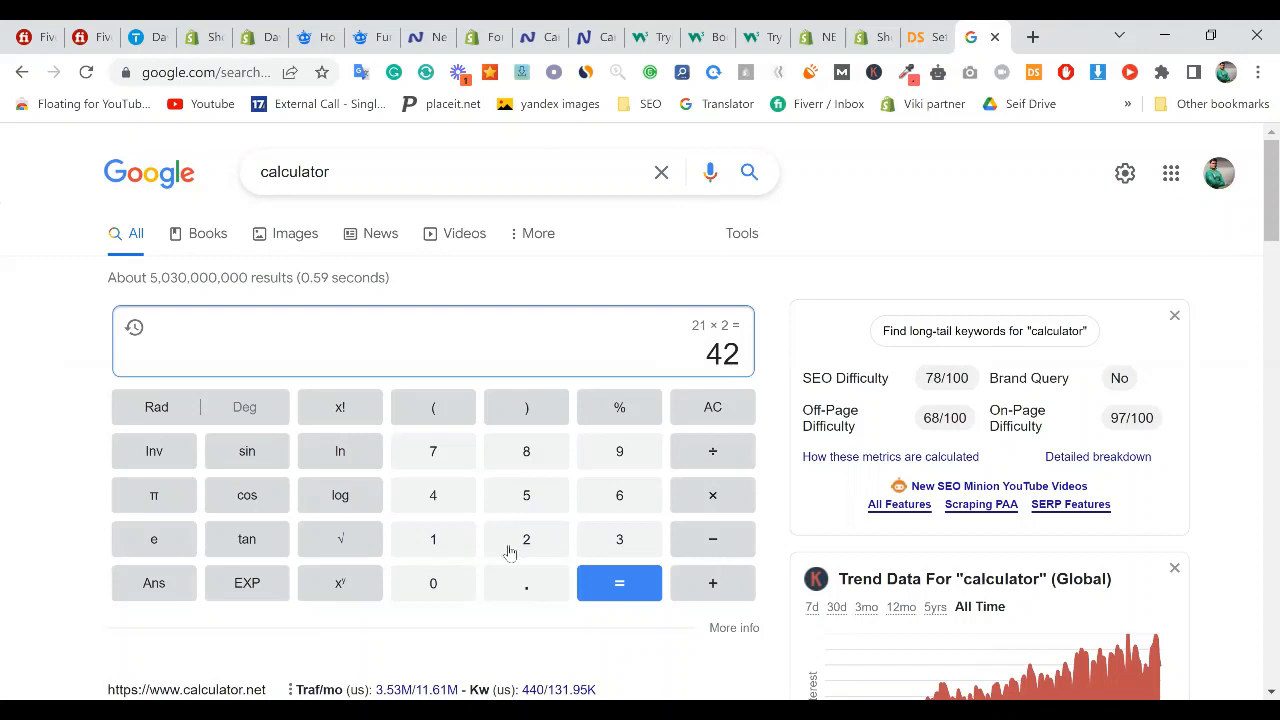
left_click(434, 506)
type("0")
type("/")
type("21")
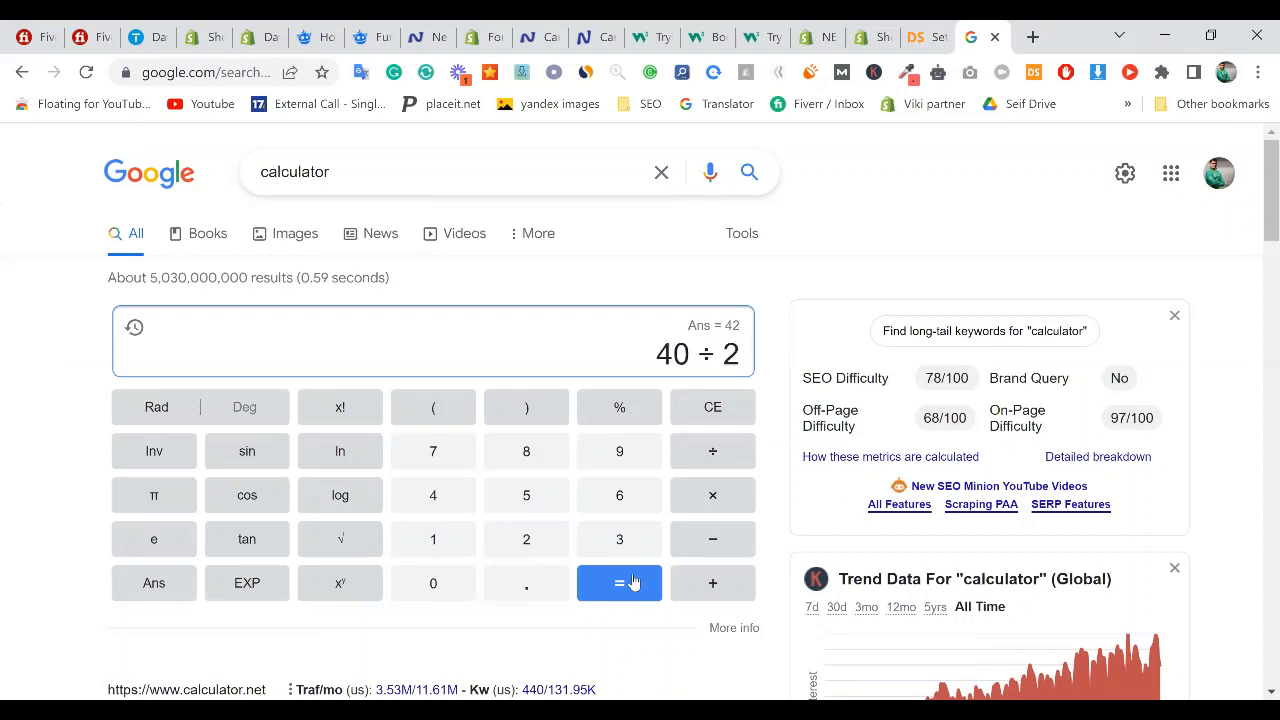
left_click(632, 582)
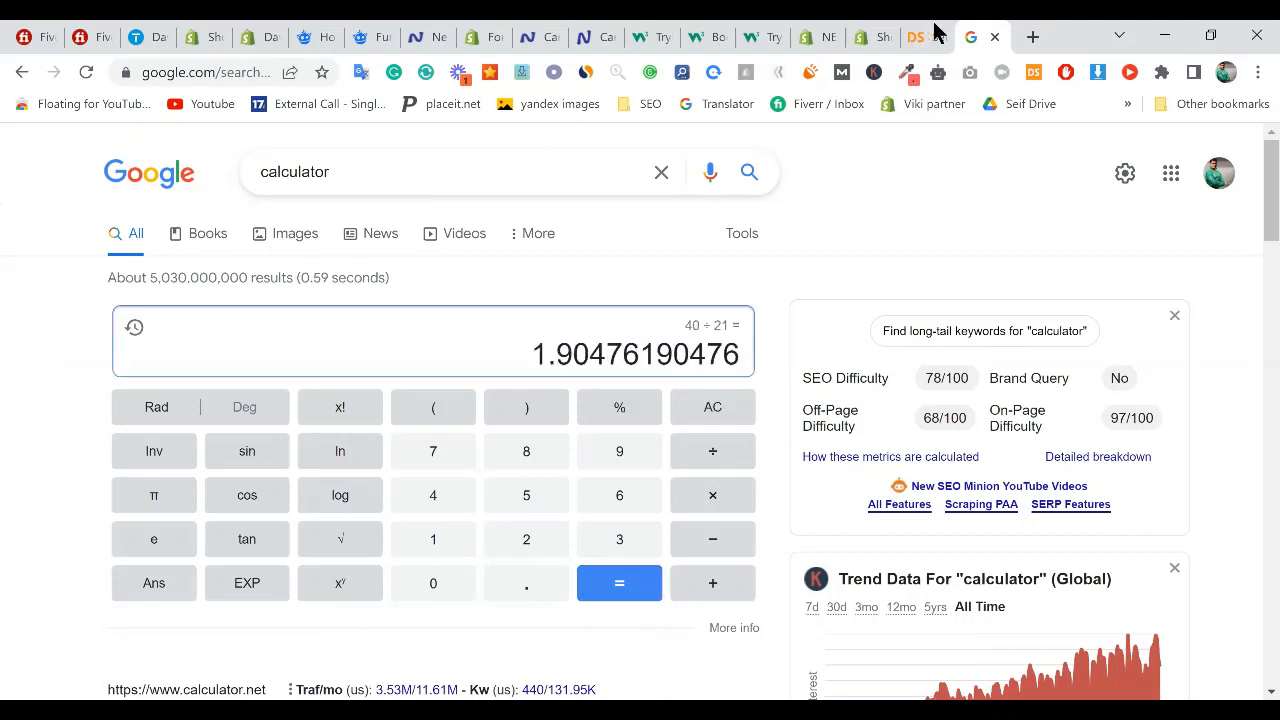
- Switch back to DSers and set the price value of the 18.01–21.00 cost range to 1.9
key("ctrl+shift+Tab")
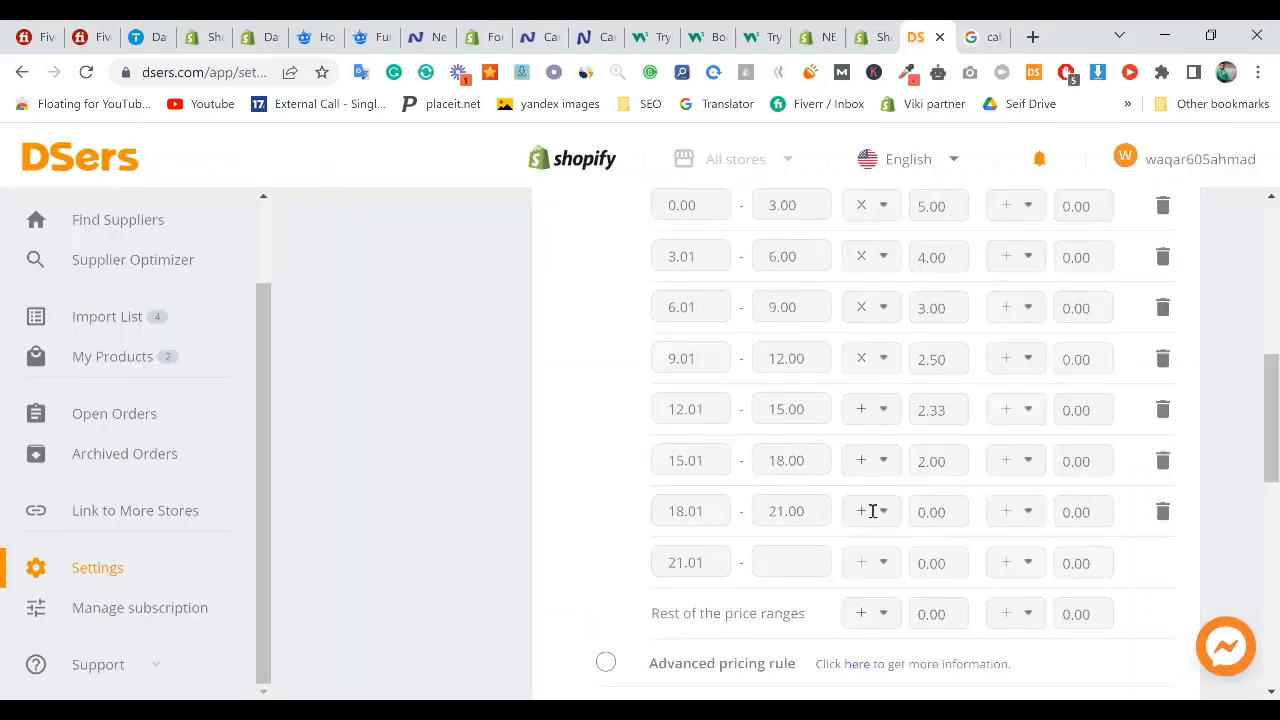
key("Tab")
type("1.9")
left_click(823, 528)
scroll(720, 308, "up", 1)
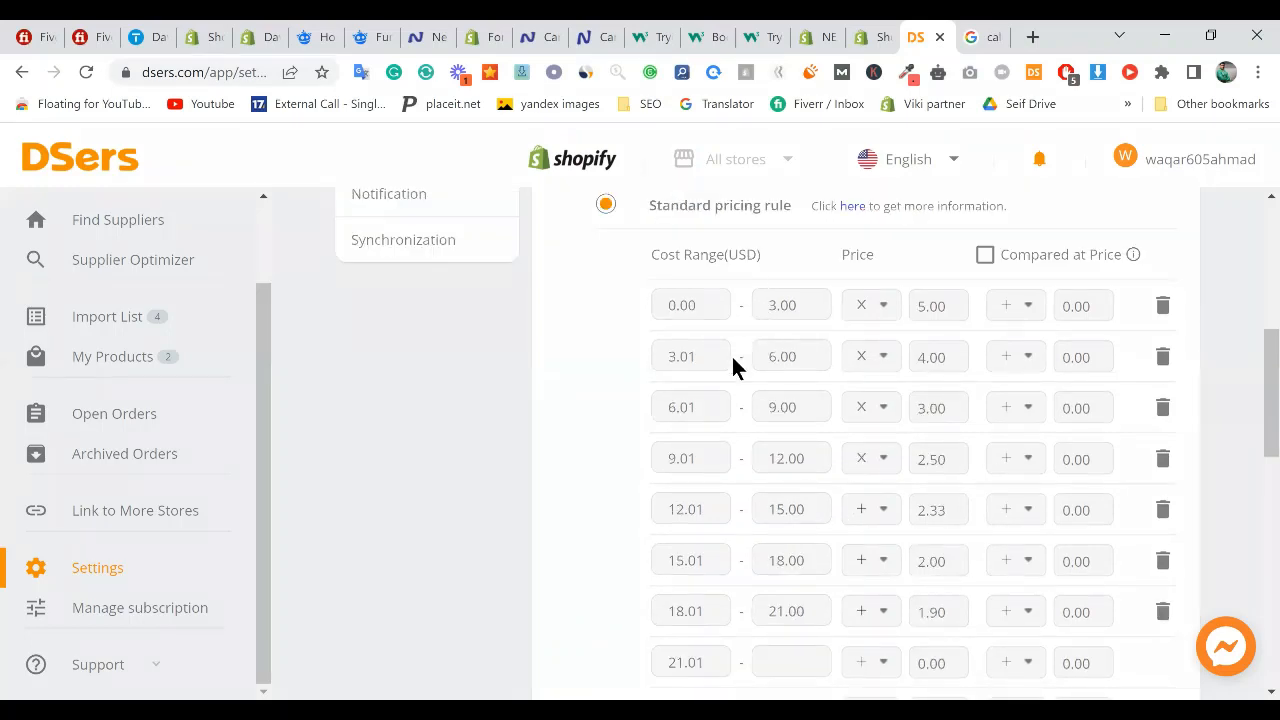
- Set the upper limit of the cost range starting at 21.01 to 25 in the standard pricing rule
left_click(754, 420)
scroll(922, 395, "down", 2)
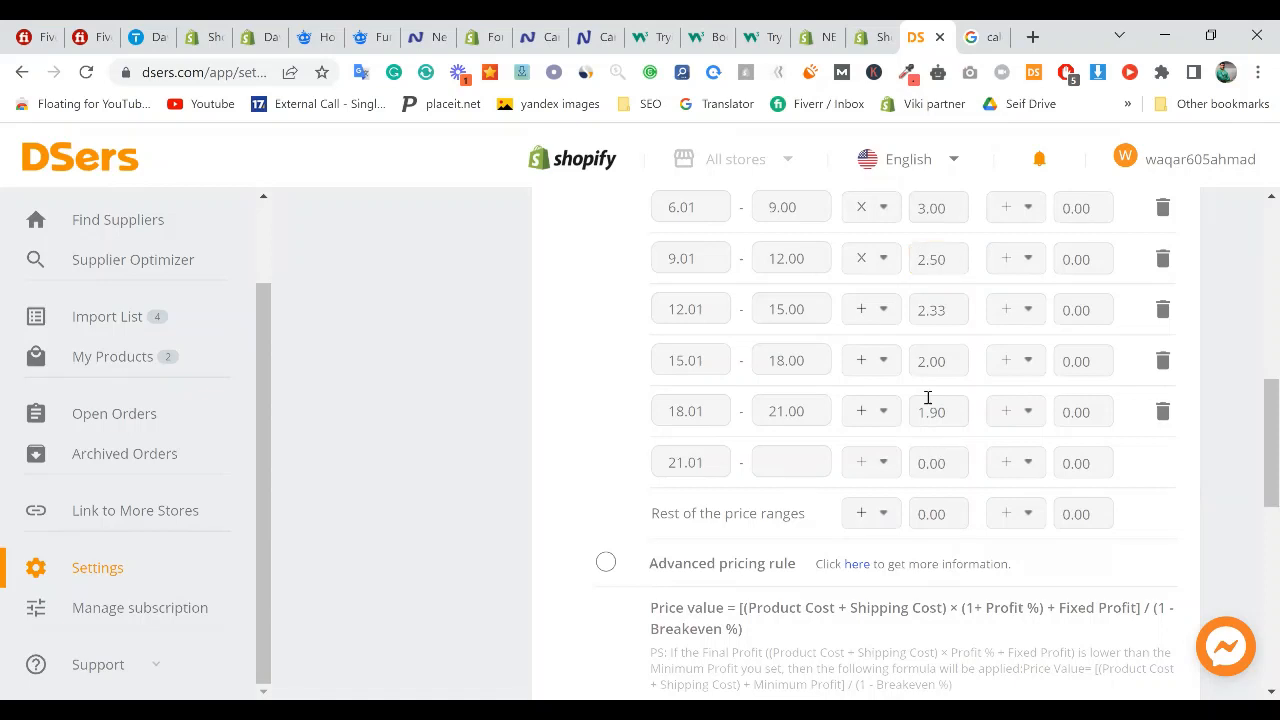
left_click(928, 398)
left_click(929, 369)
left_click(926, 415)
left_click(734, 495)
left_click(772, 471)
type("25")
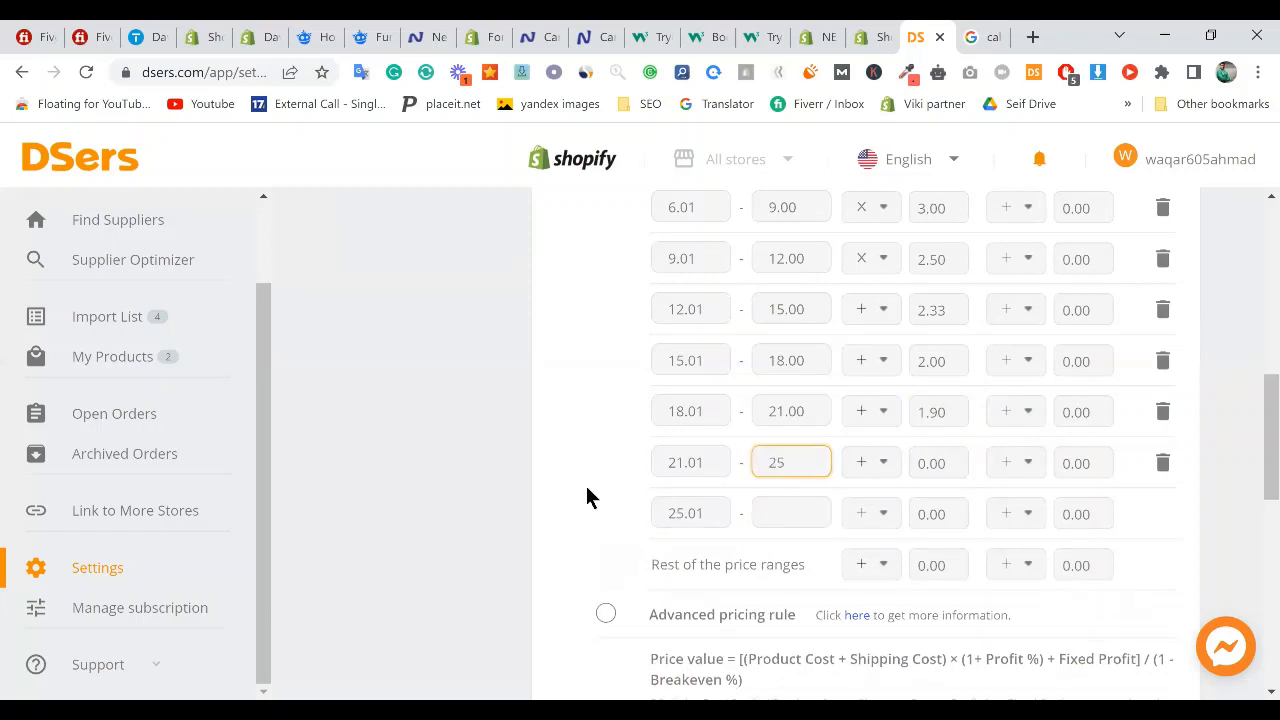
left_click(471, 420)
left_click(797, 471)
- Switch to the Google calculator, clear the previous result and calculate 45 ÷ 25
left_click(1008, 36)
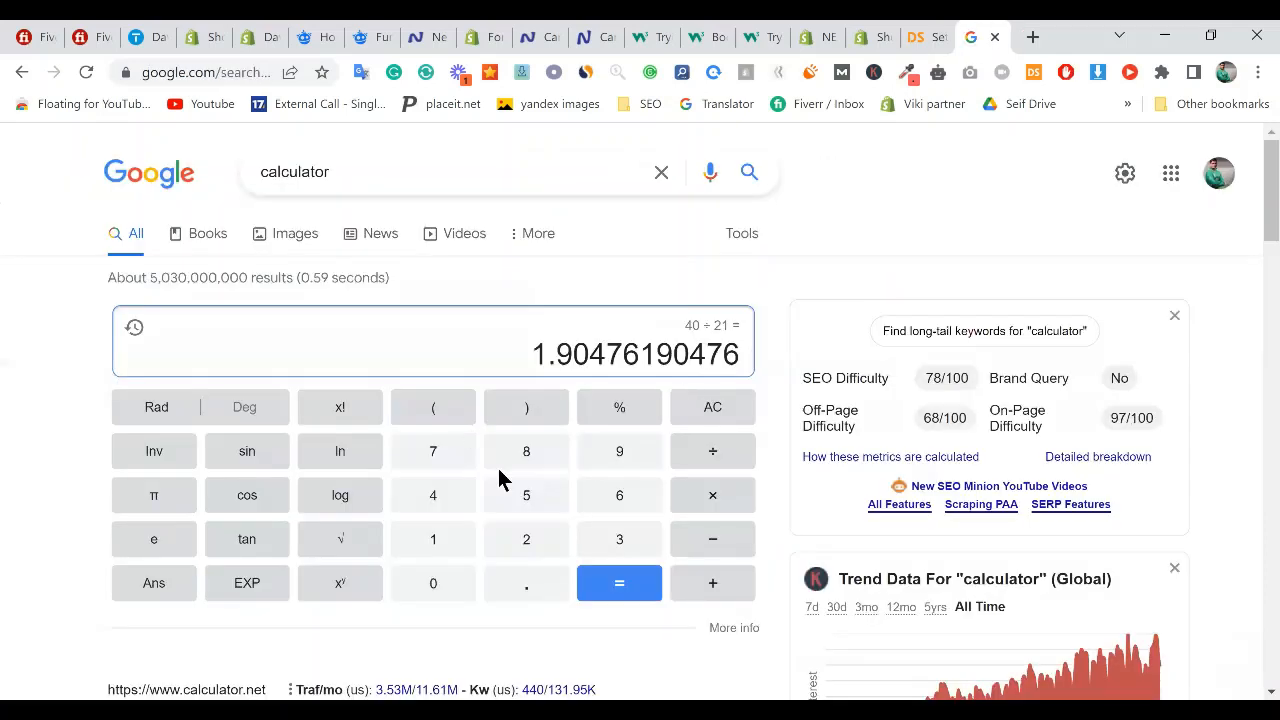
left_click(702, 409)
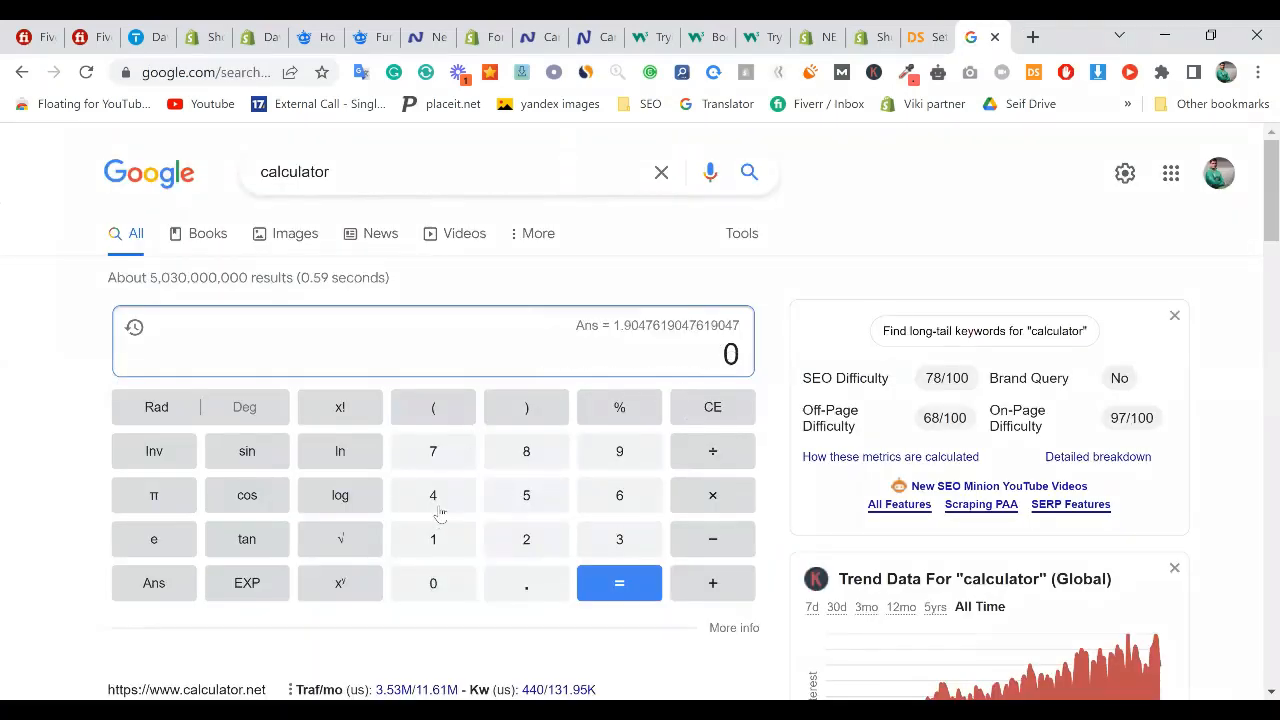
type("45")
type("/25")
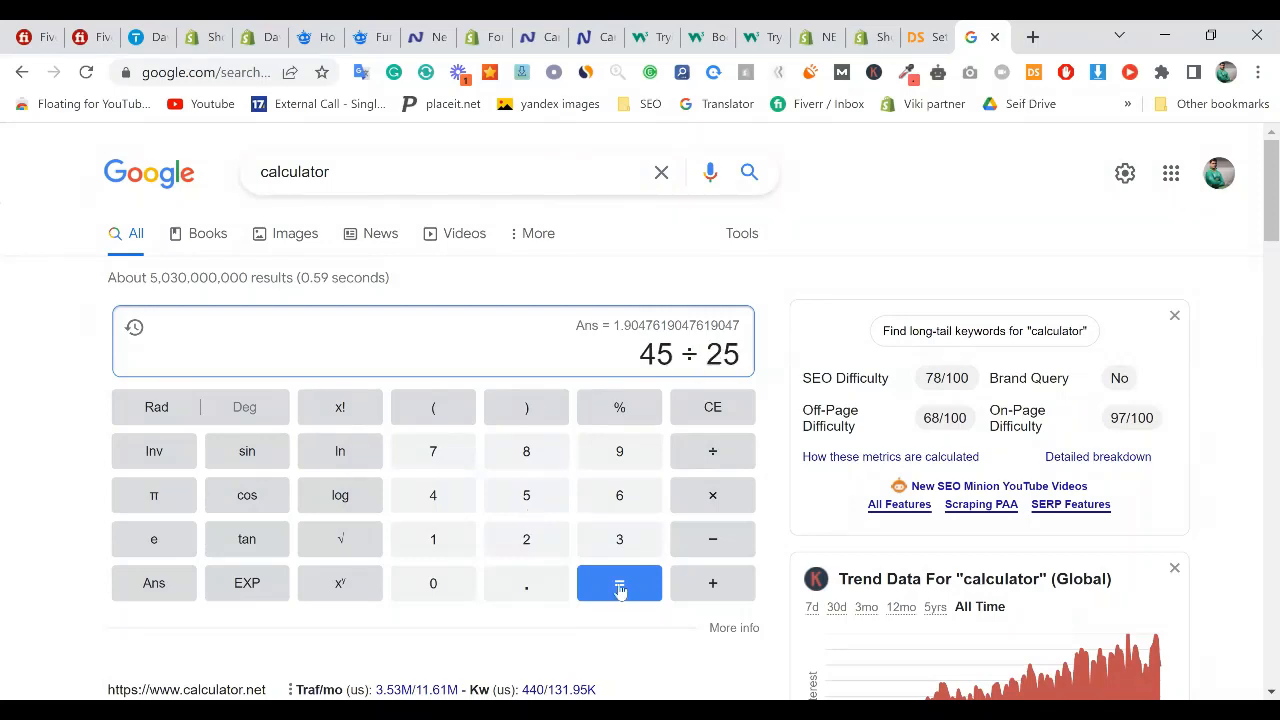
left_click(619, 588)
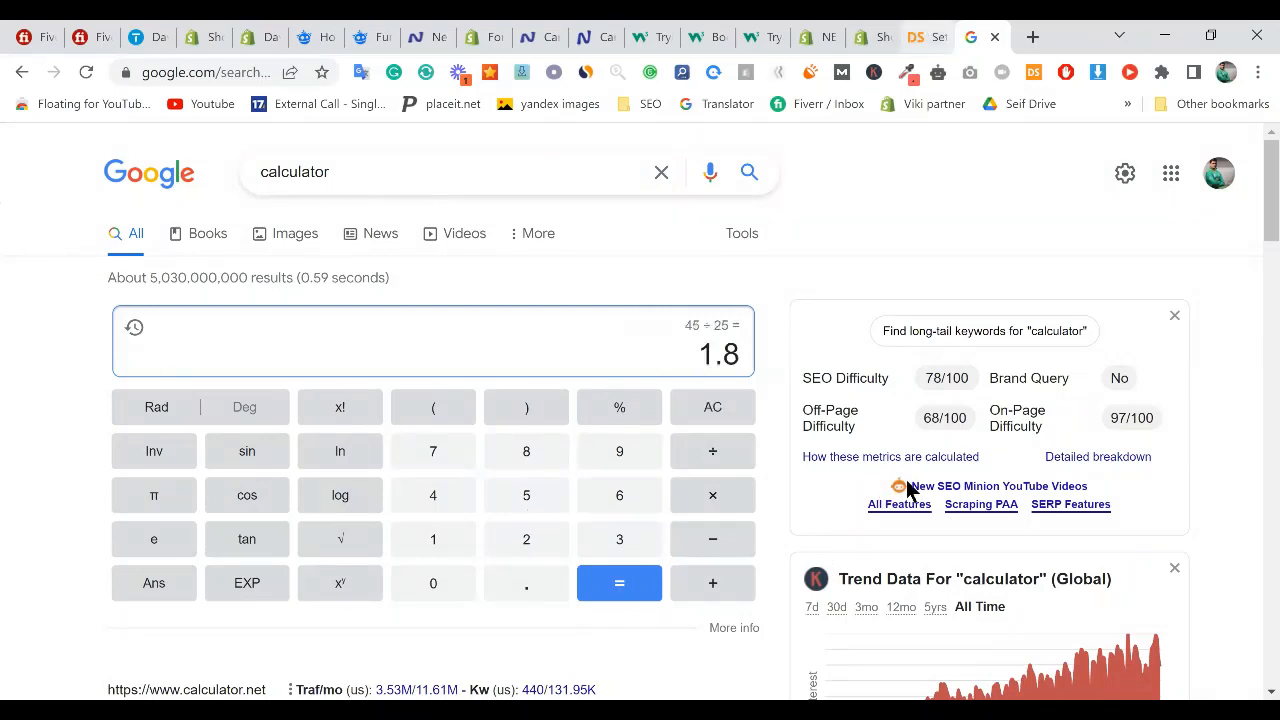
- Return to DSers, set the 21.01–25.00 range's price value to 1.80 and the next range's upper limit to 30
key("ctrl+shift+Tab")
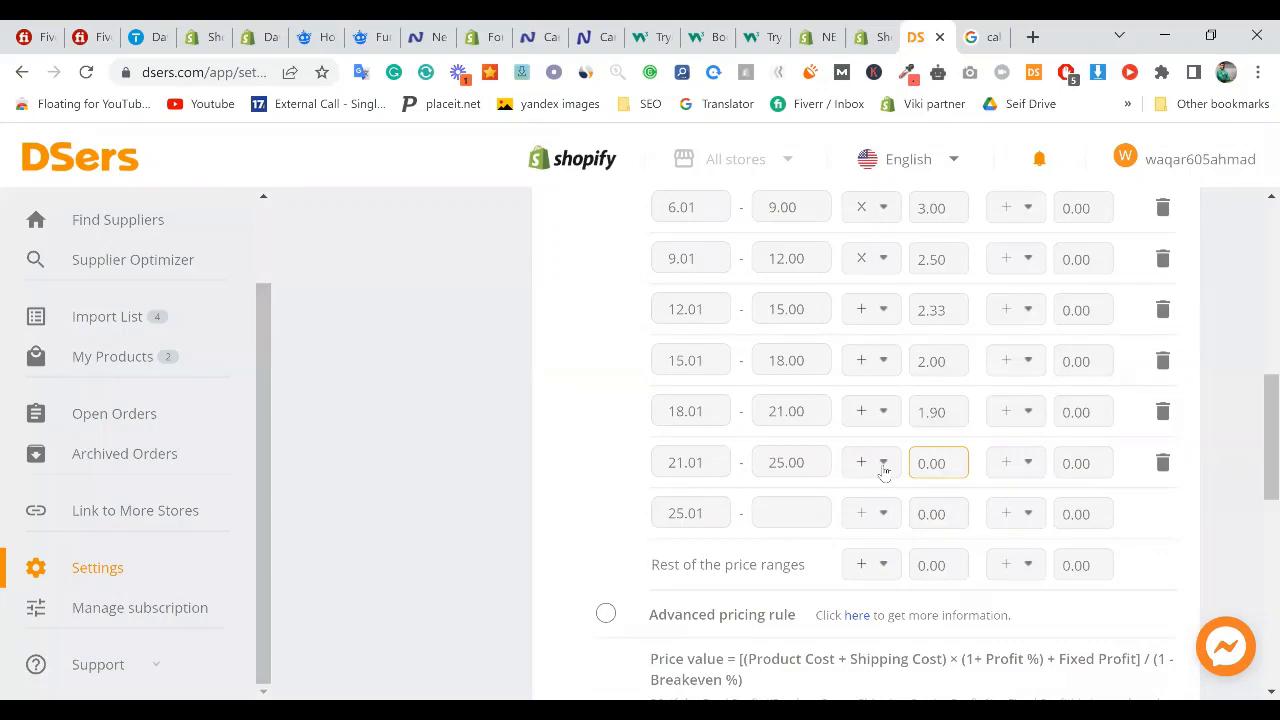
type("1.80")
key("shift+Tab")
left_click(936, 467)
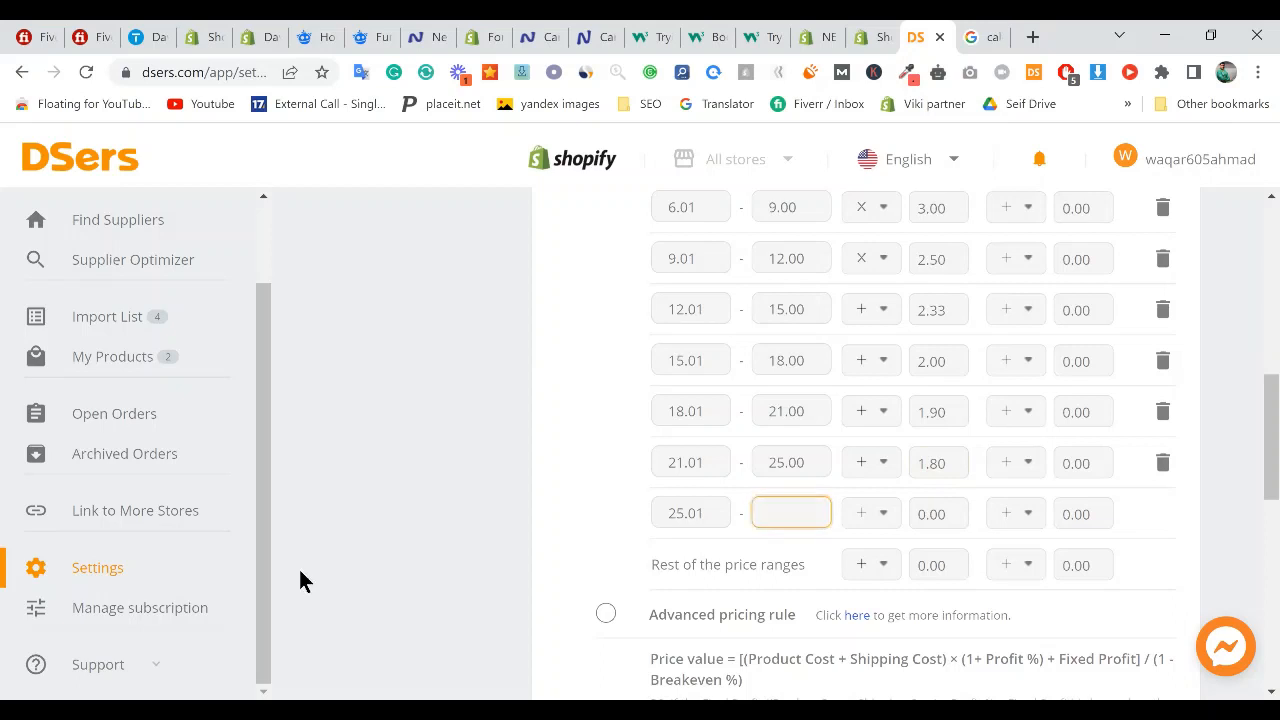
type("30")
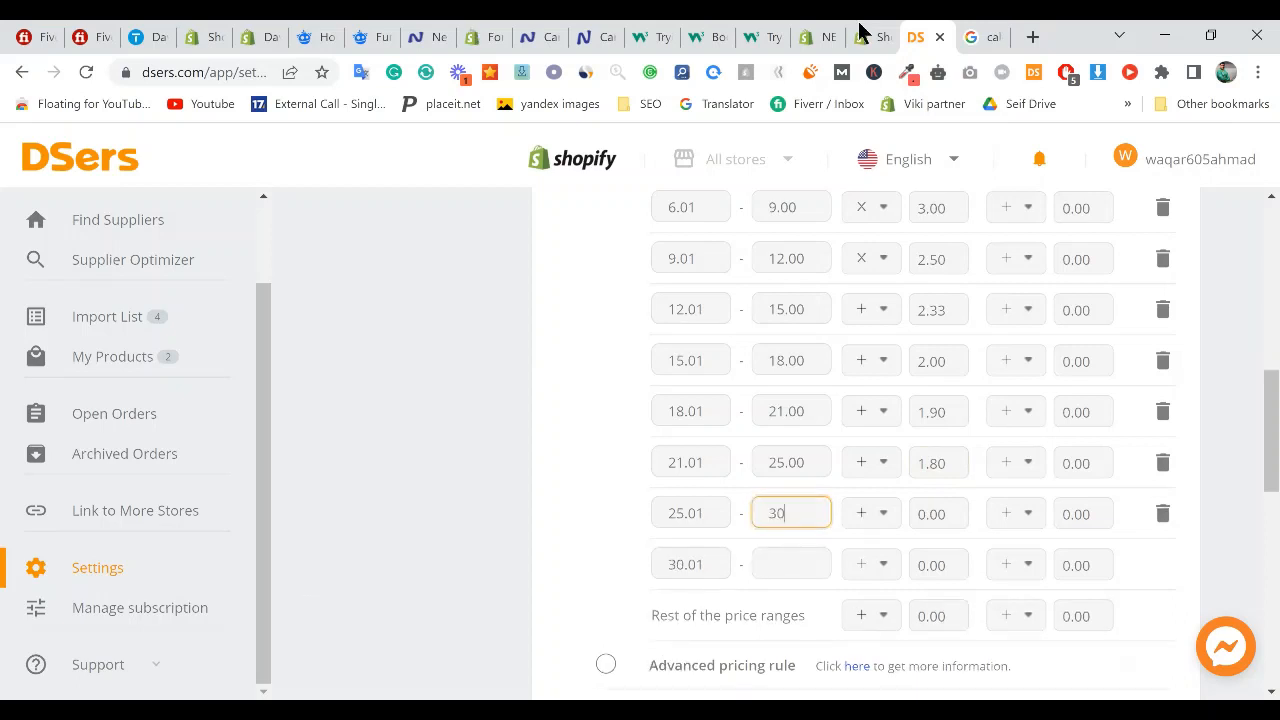
- Switch to the Google calculator and calculate 30 × 1.8
key("ctrl+Tab")
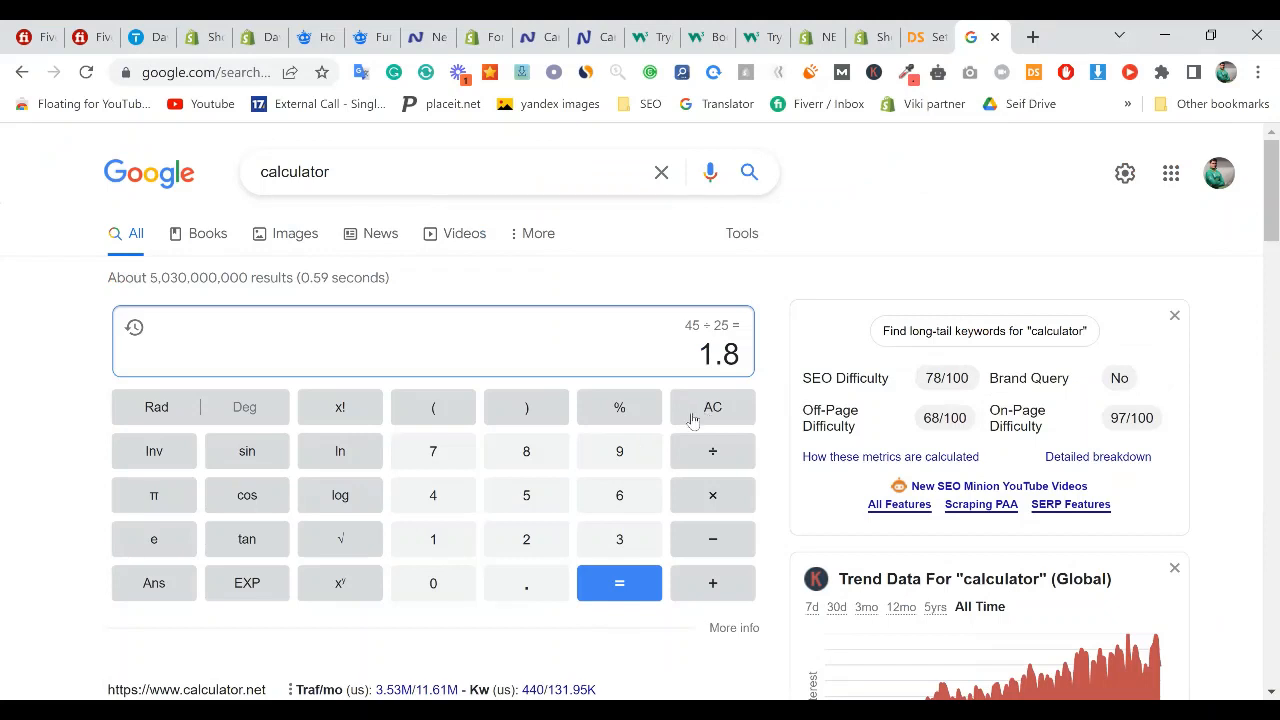
type("30")
type("*1.")
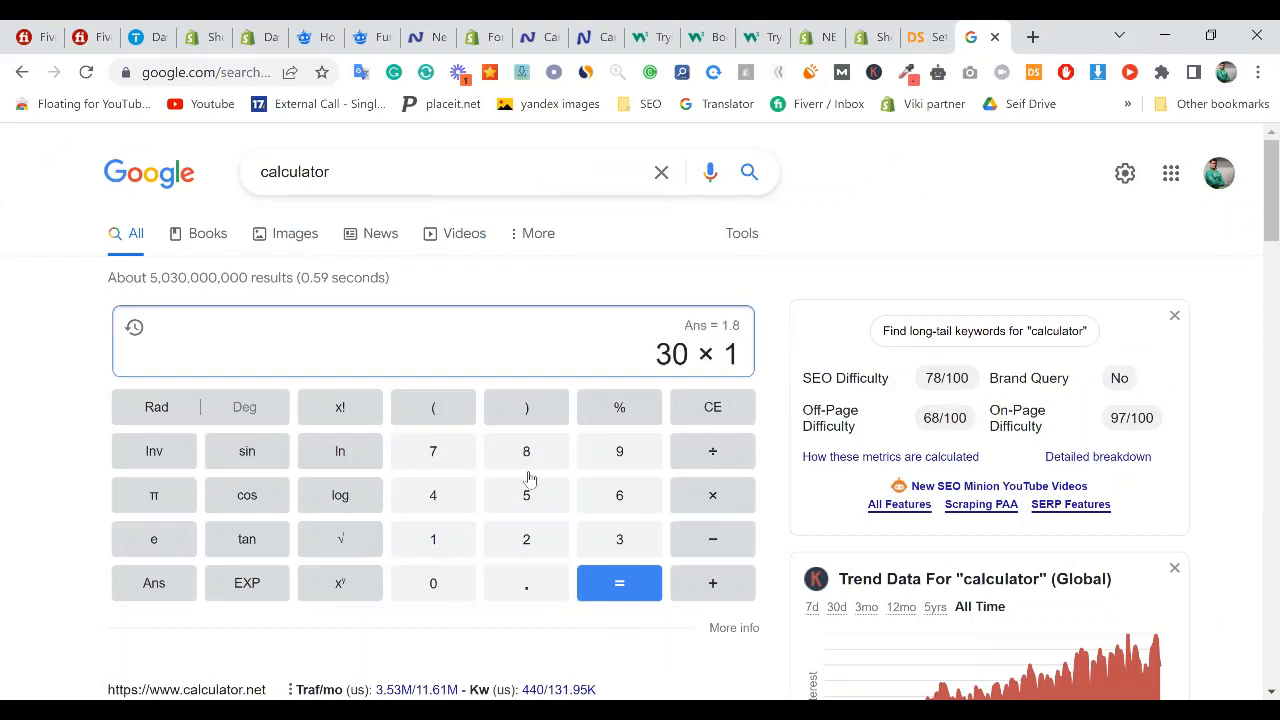
type("8")
left_click(610, 583)
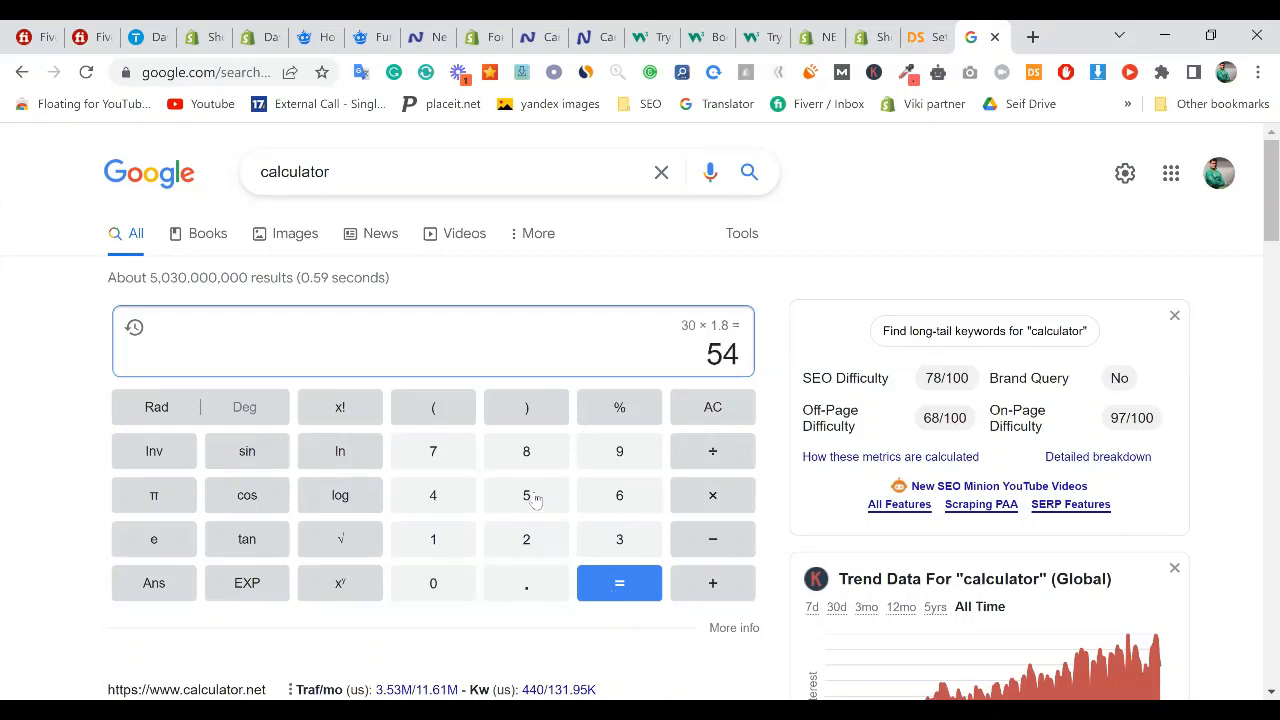
- Calculate 50 ÷ 30 in the Google calculator
type("50")
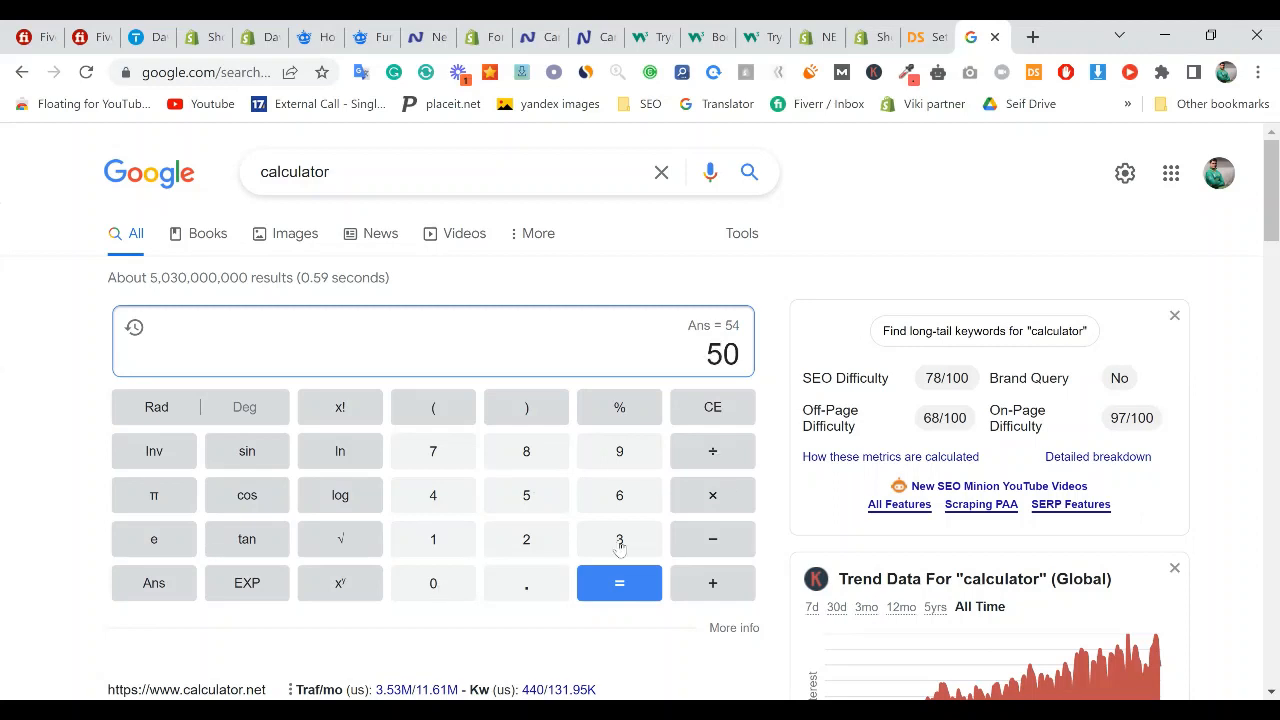
type("/3")
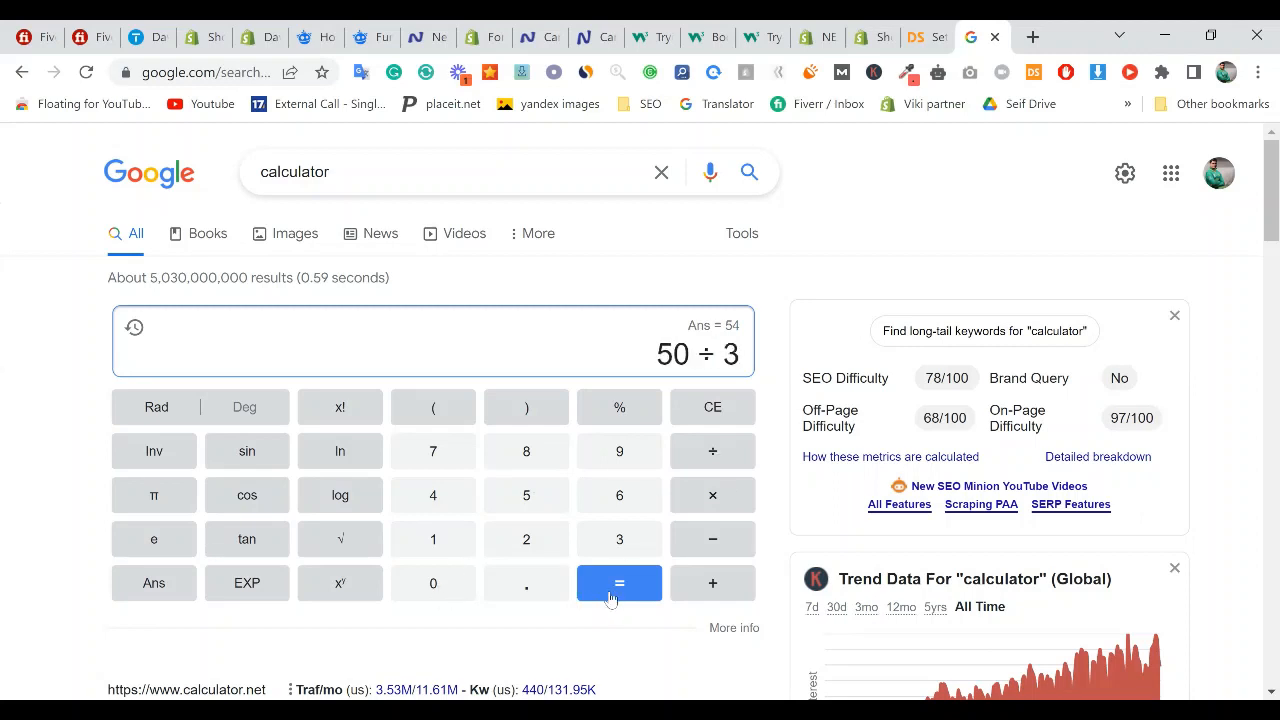
type("0")
left_click(613, 596)
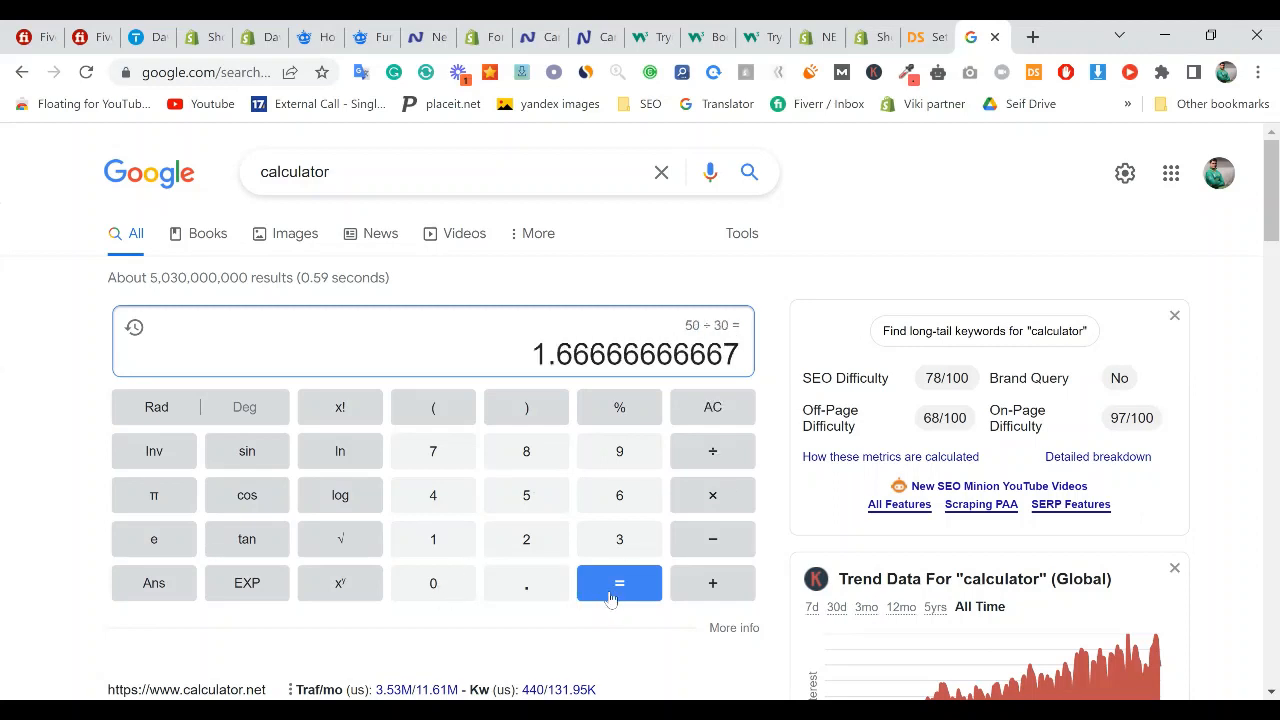
- Return to DSers and set the price value of the 25.01–30.00 cost range to 1.6, rechecking the calculator result
left_click(914, 37)
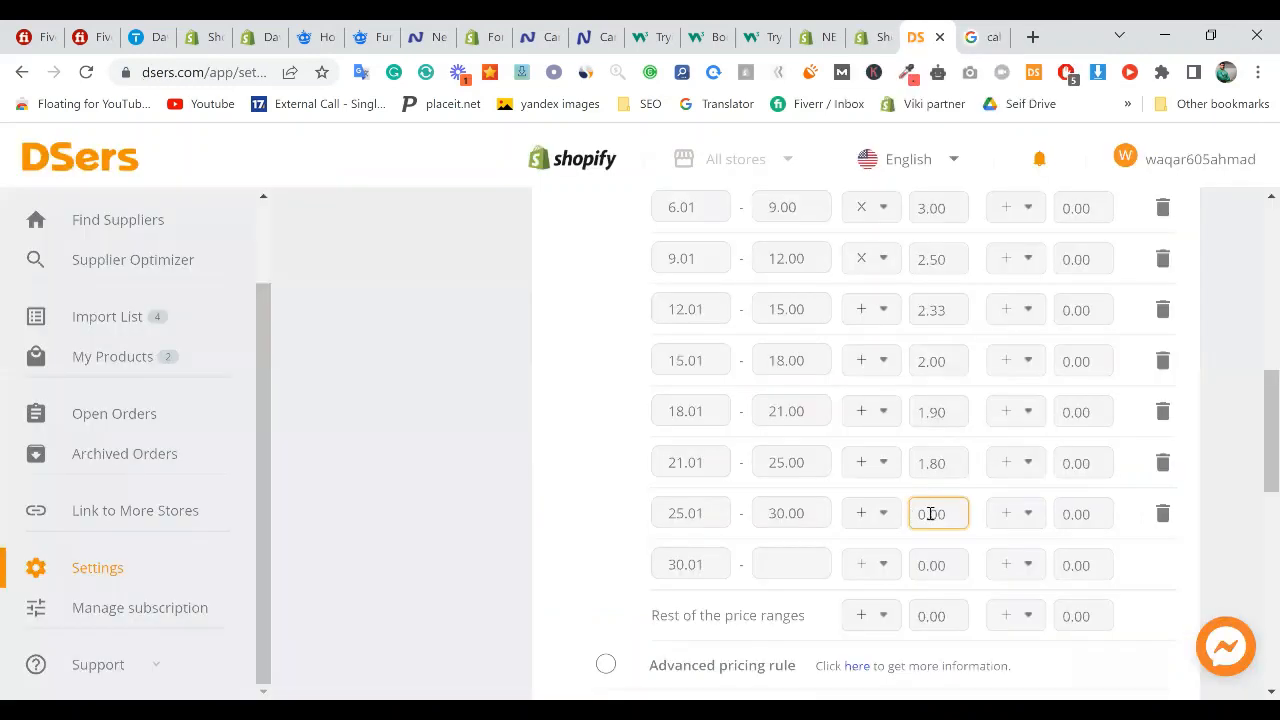
double_click(917, 521)
type("1.")
left_click(985, 35)
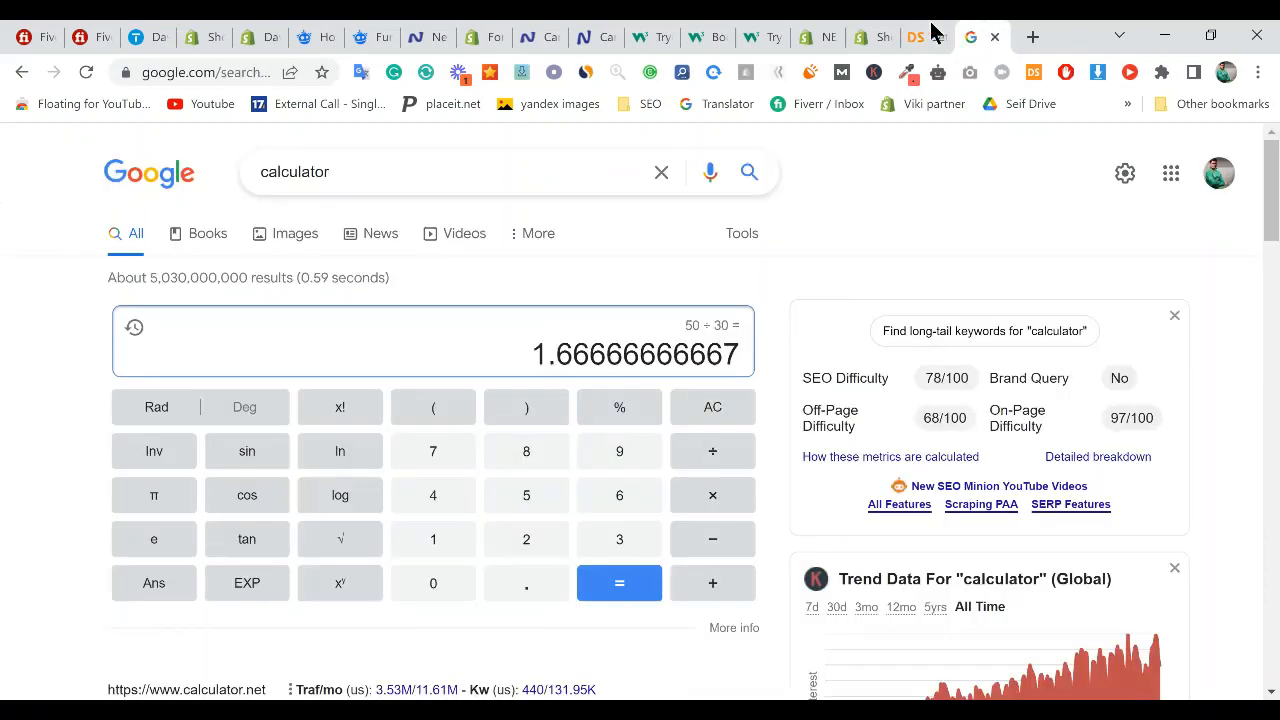
left_click(931, 30)
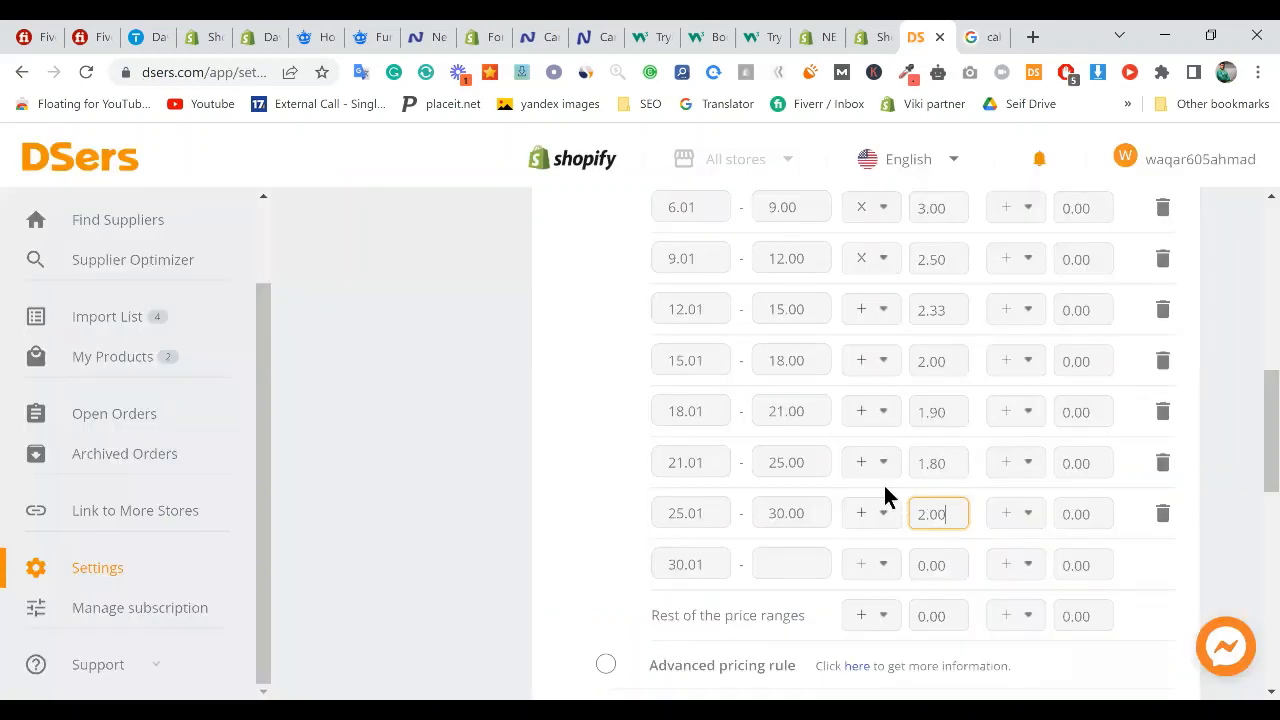
key("ctrl+a")
type("1.6")
left_click(443, 403)
- Review the cost ranges and price values of the standard pricing rule, then switch to the Google calculator
scroll(811, 537, "up", 2)
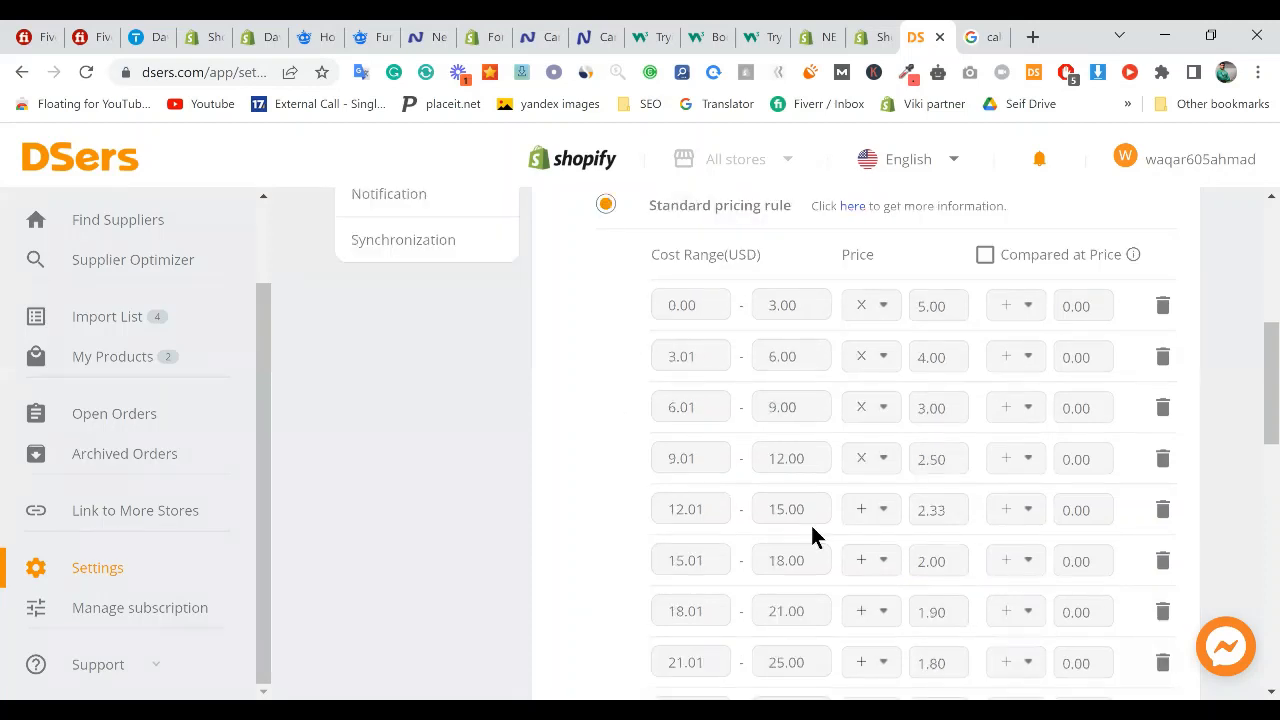
scroll(811, 537, "down", 2)
left_click(943, 513)
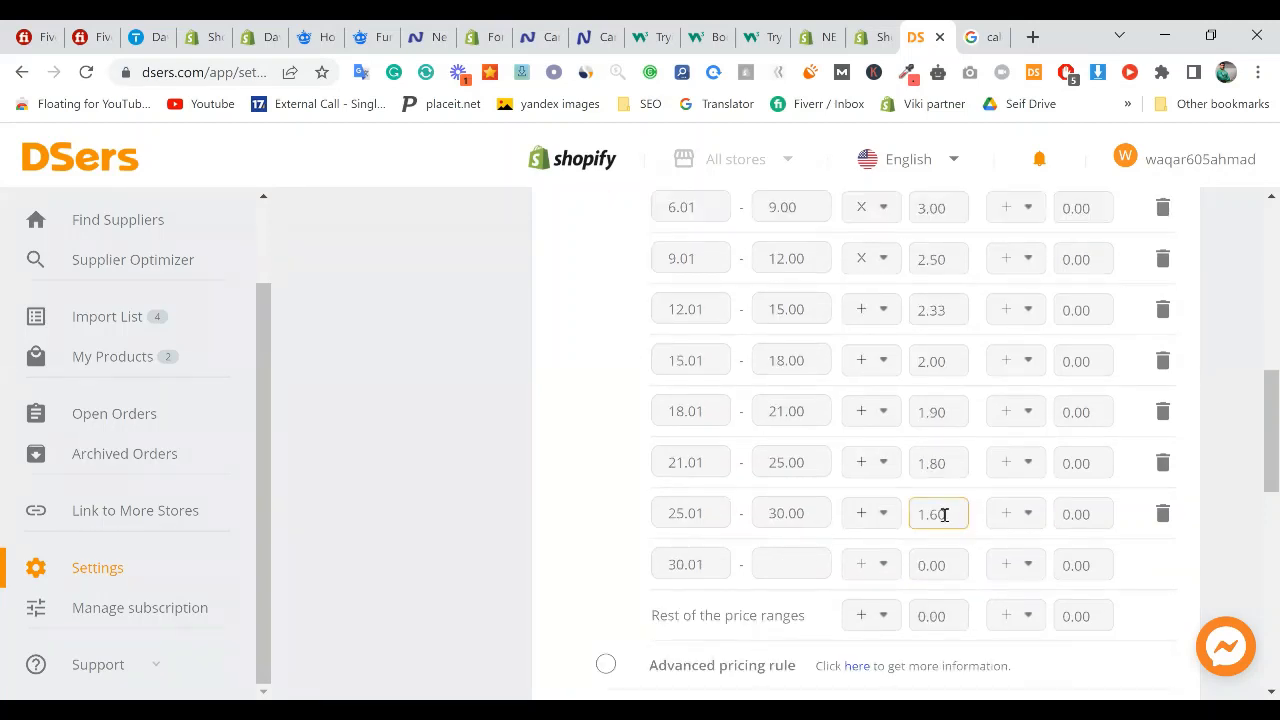
left_click(755, 552)
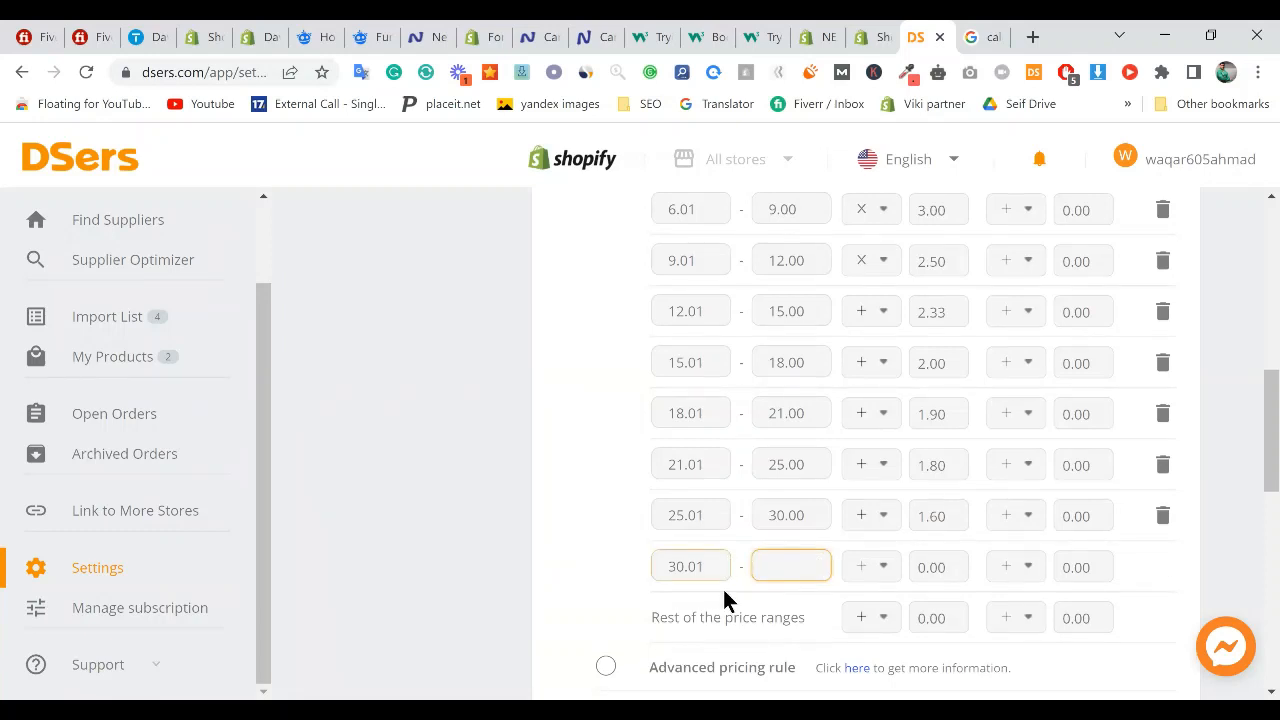
scroll(948, 535, "up", 2)
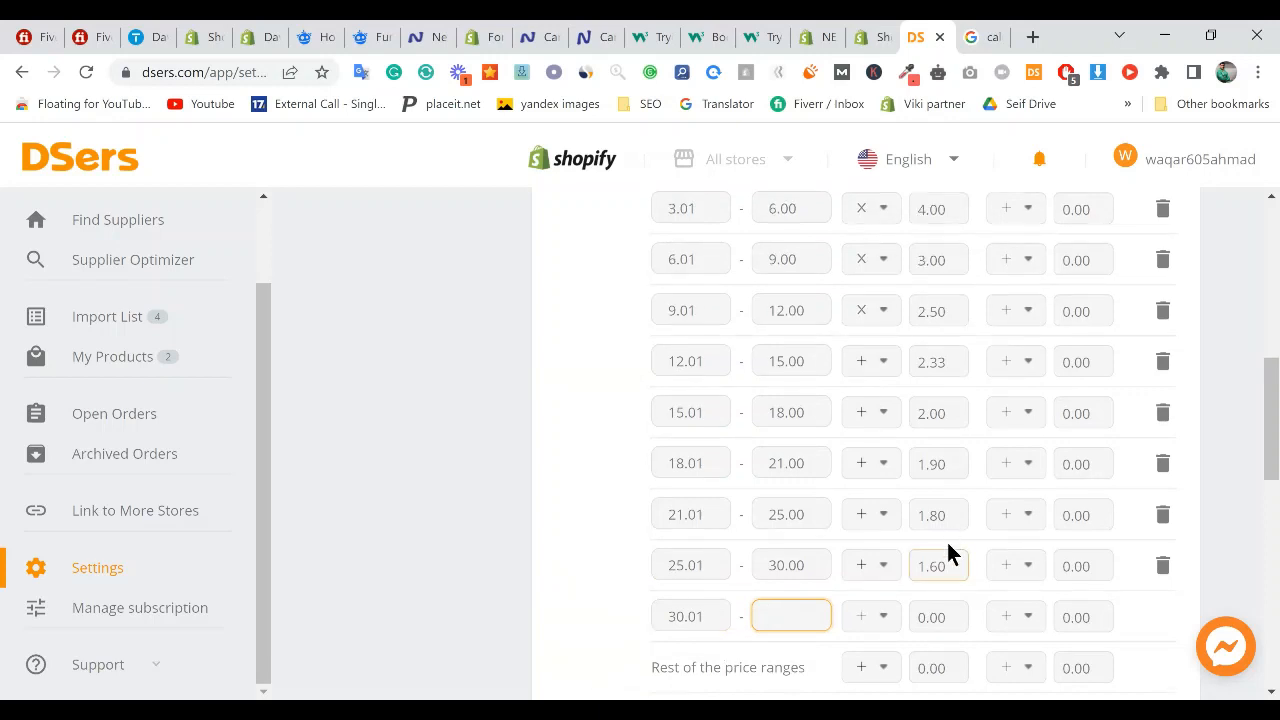
left_click(1216, 489)
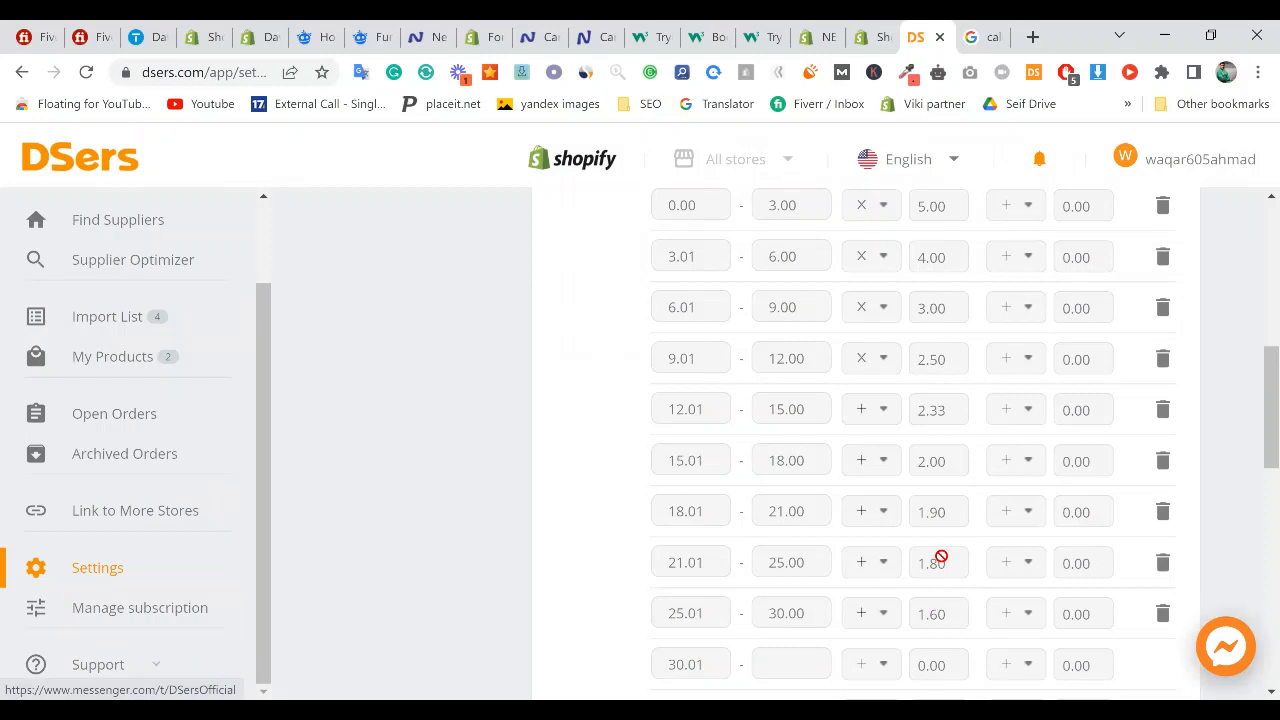
scroll(941, 556, "down", 1)
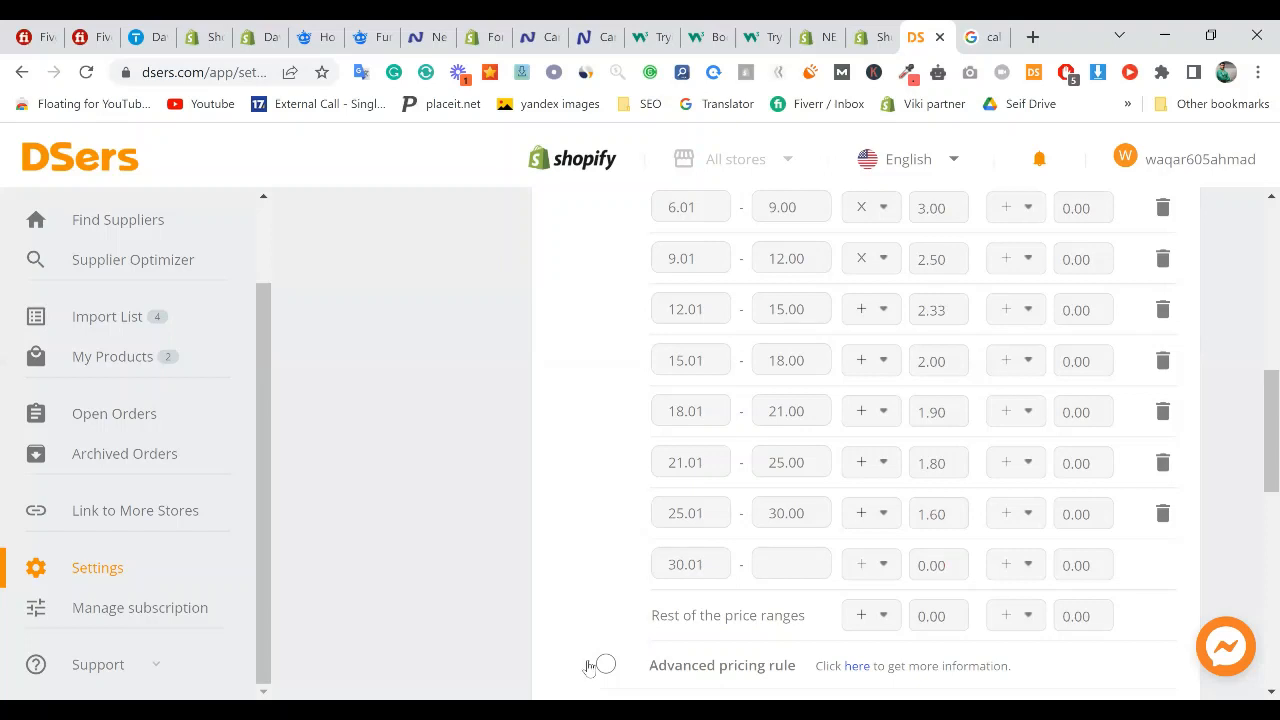
left_click(658, 568)
left_click(660, 506)
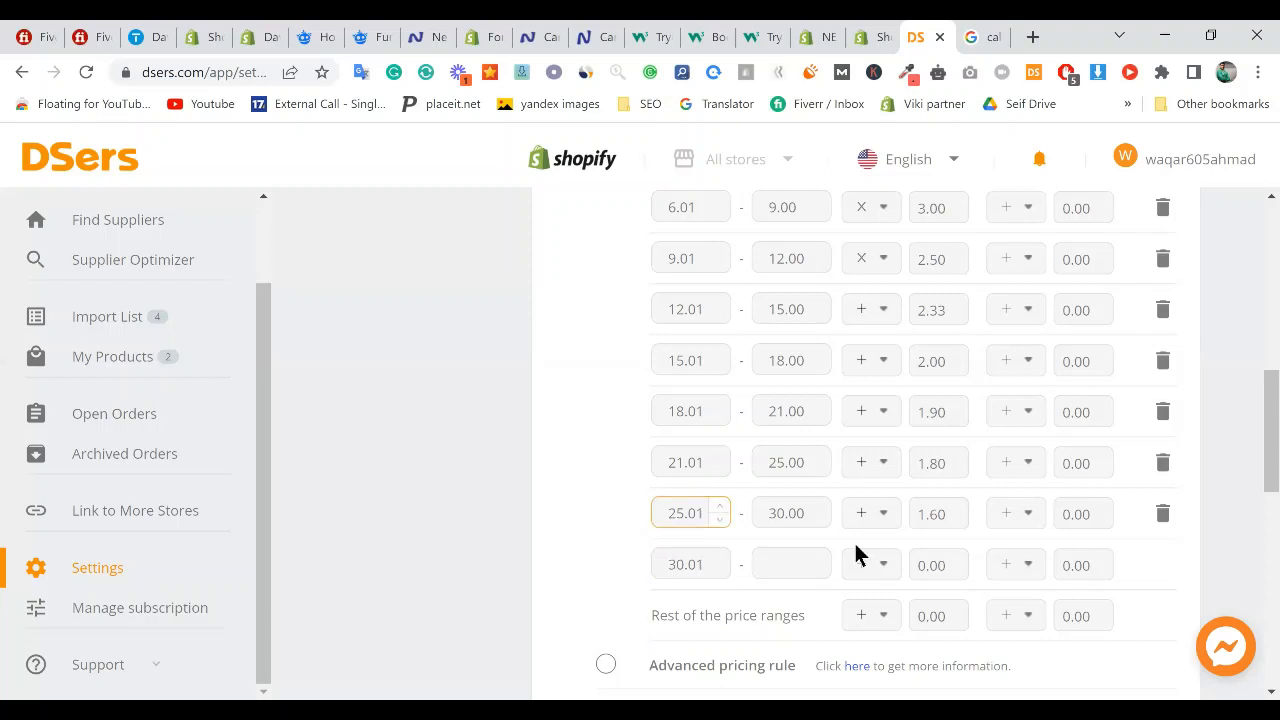
left_click(940, 511)
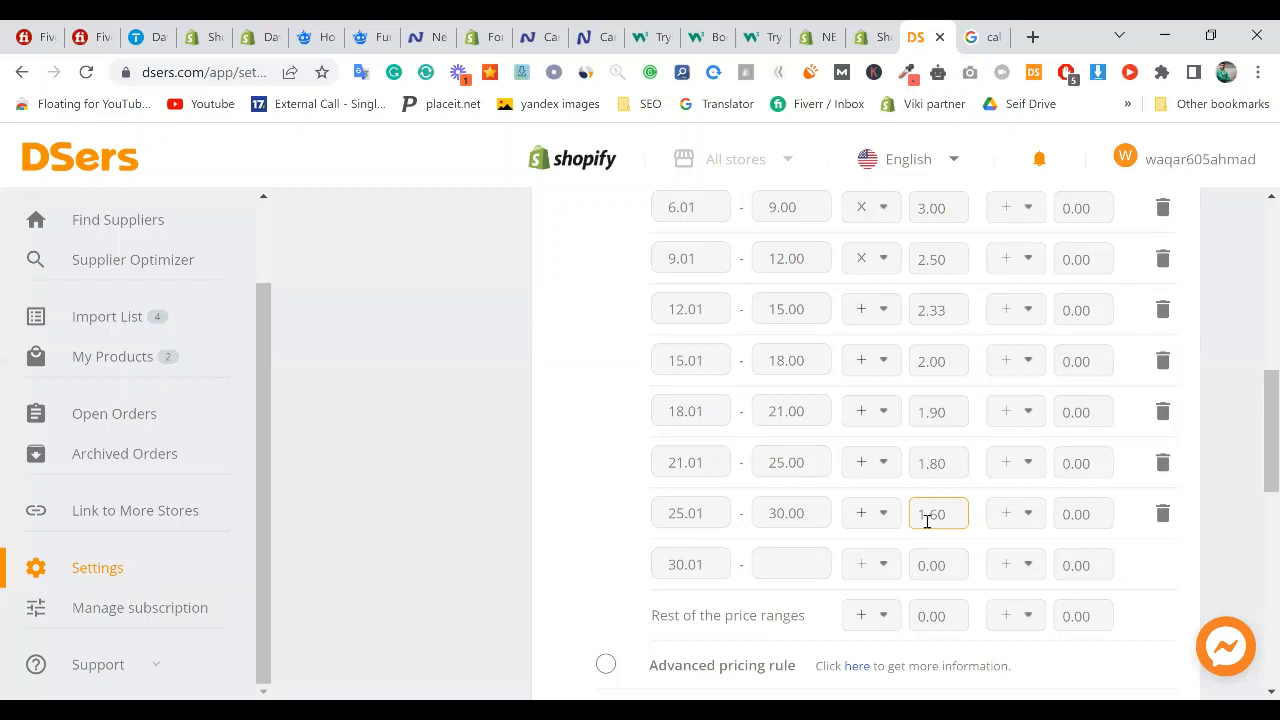
left_click(714, 610)
left_click(662, 563)
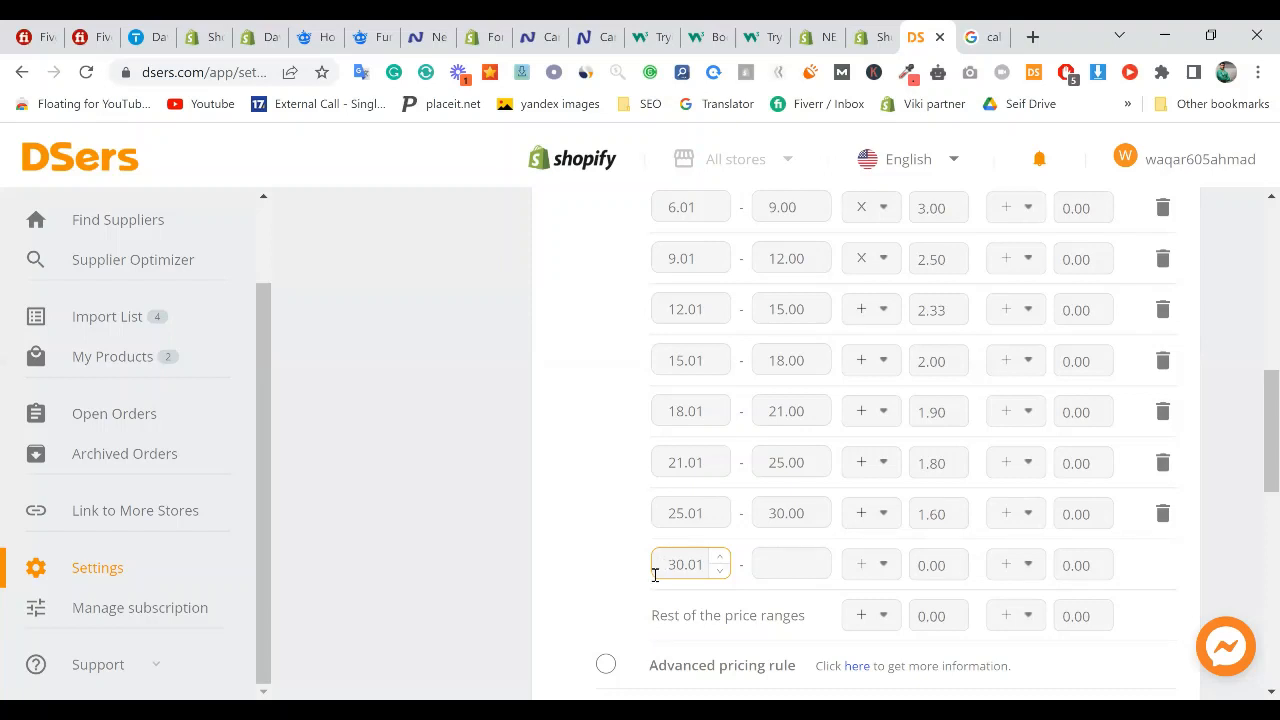
left_click(966, 27)
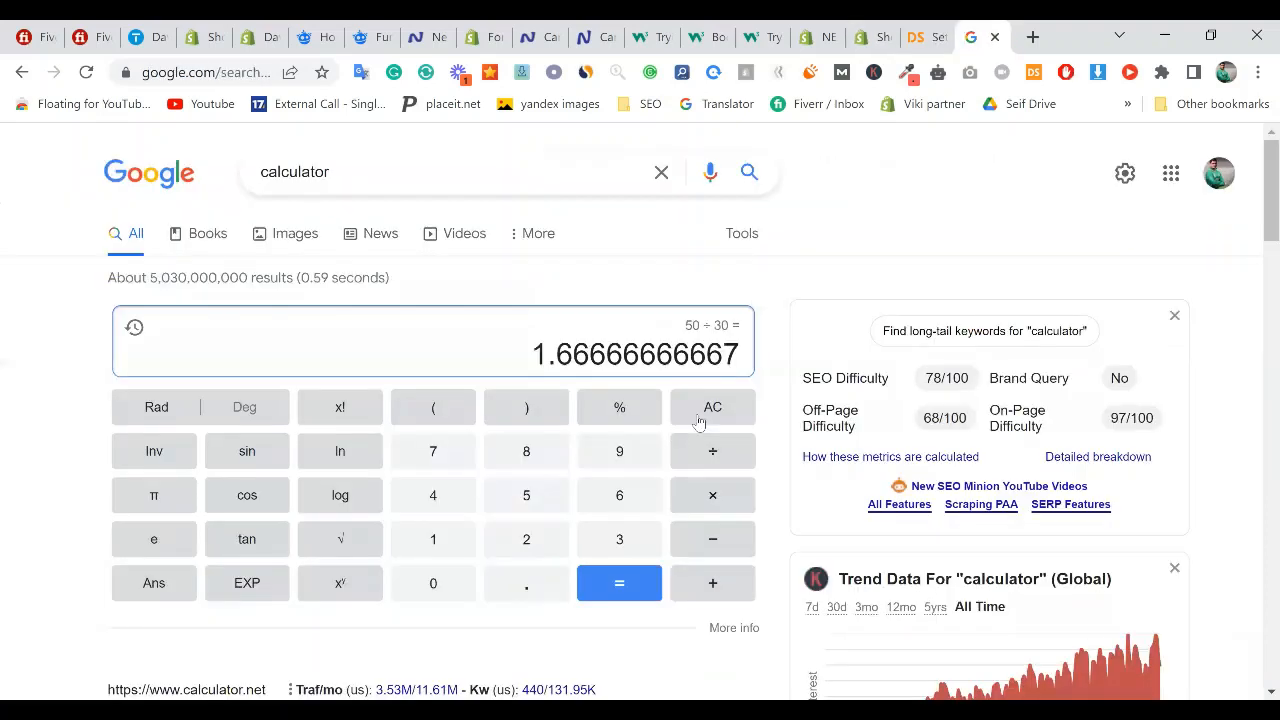
left_click(438, 512)
left_click(438, 582)
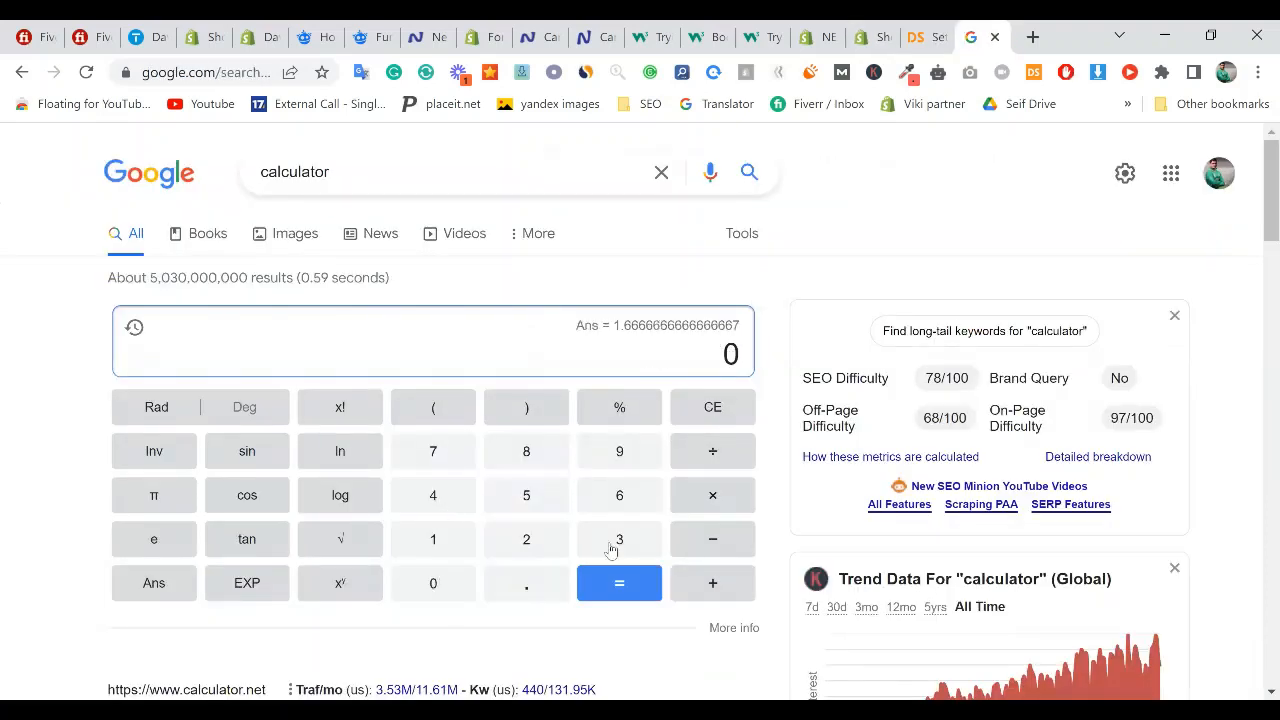
left_click(713, 451)
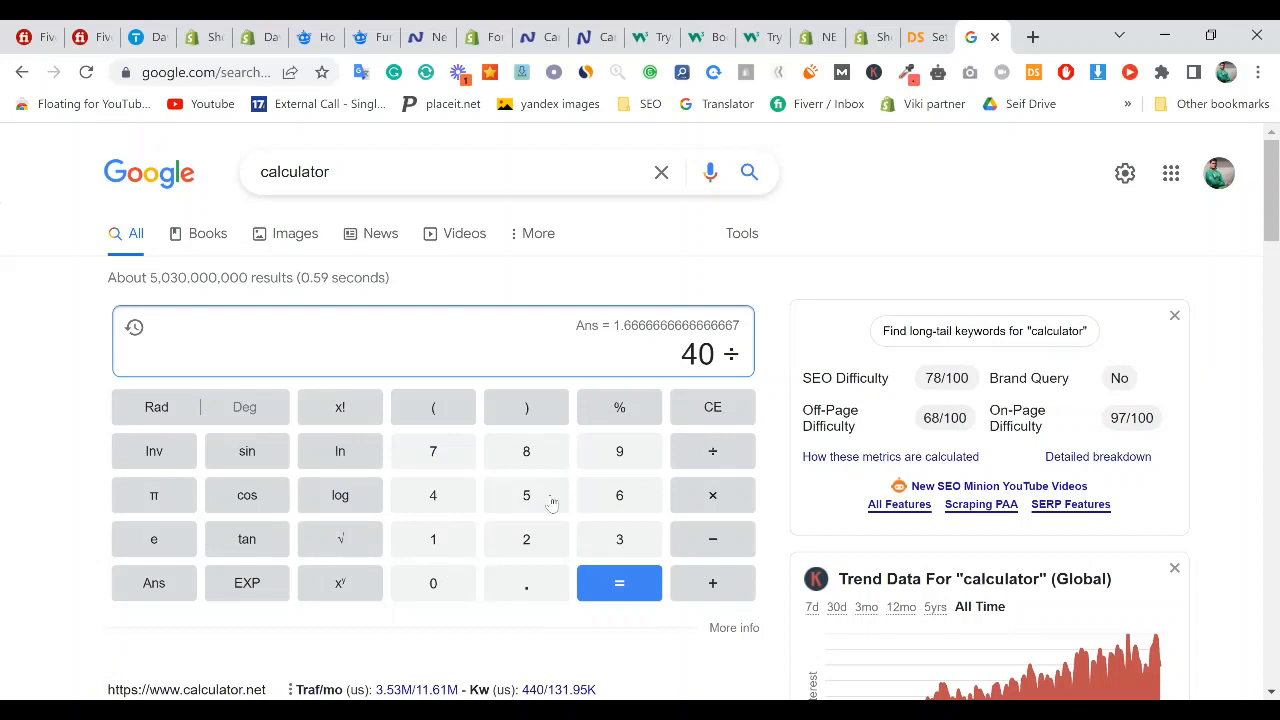
left_click(714, 420)
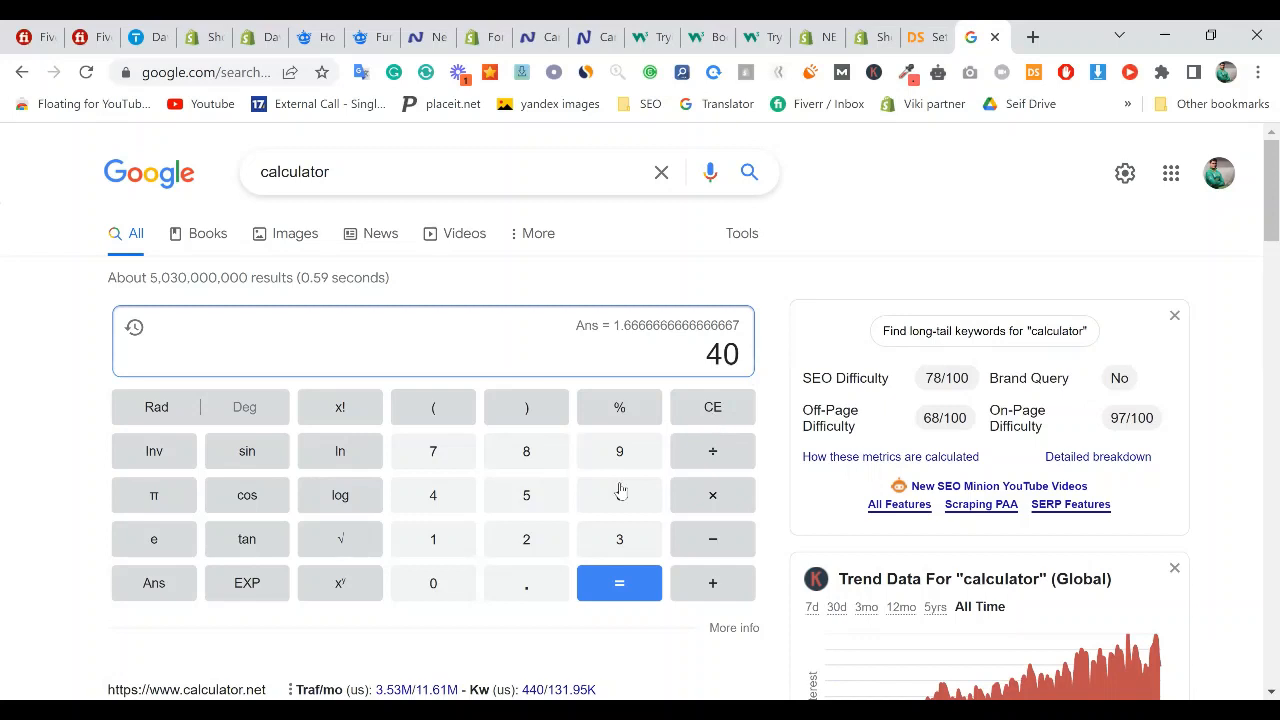
key("BackSpace")
key("BackSpace")
- Calculate 60 ÷ 40 in the Google calculator
type("60")
type("/40")
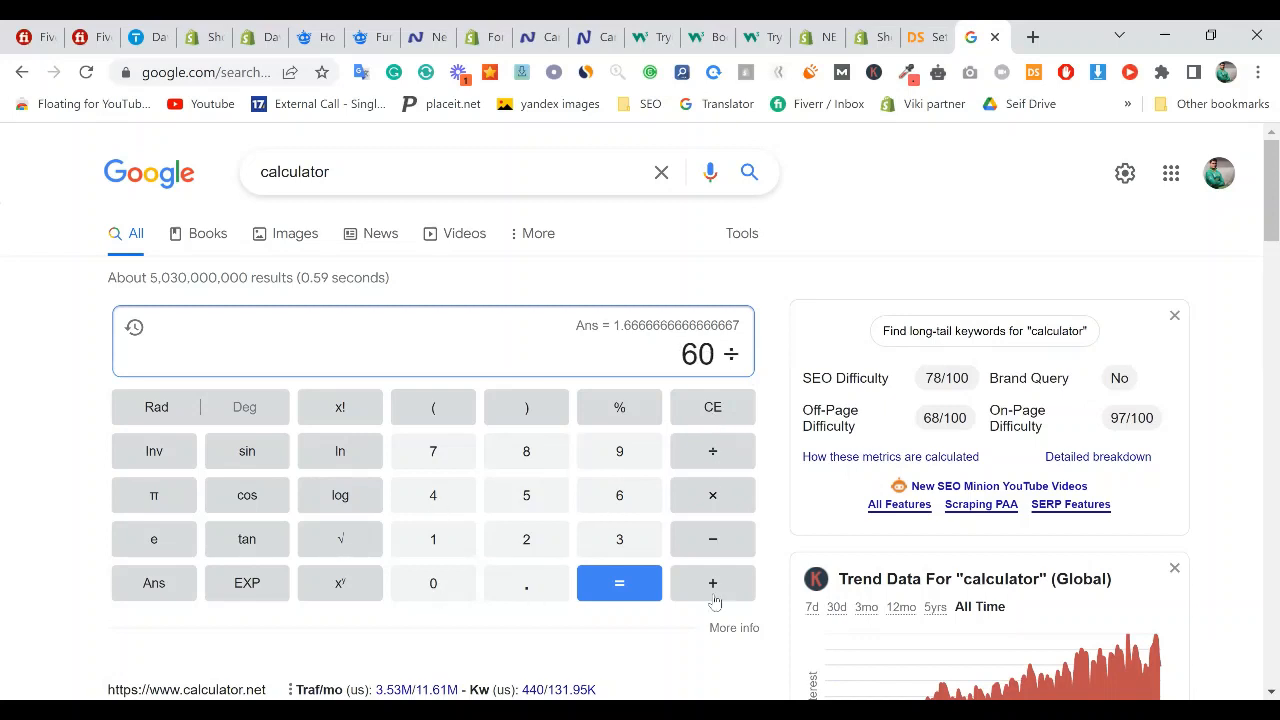
left_click(634, 586)
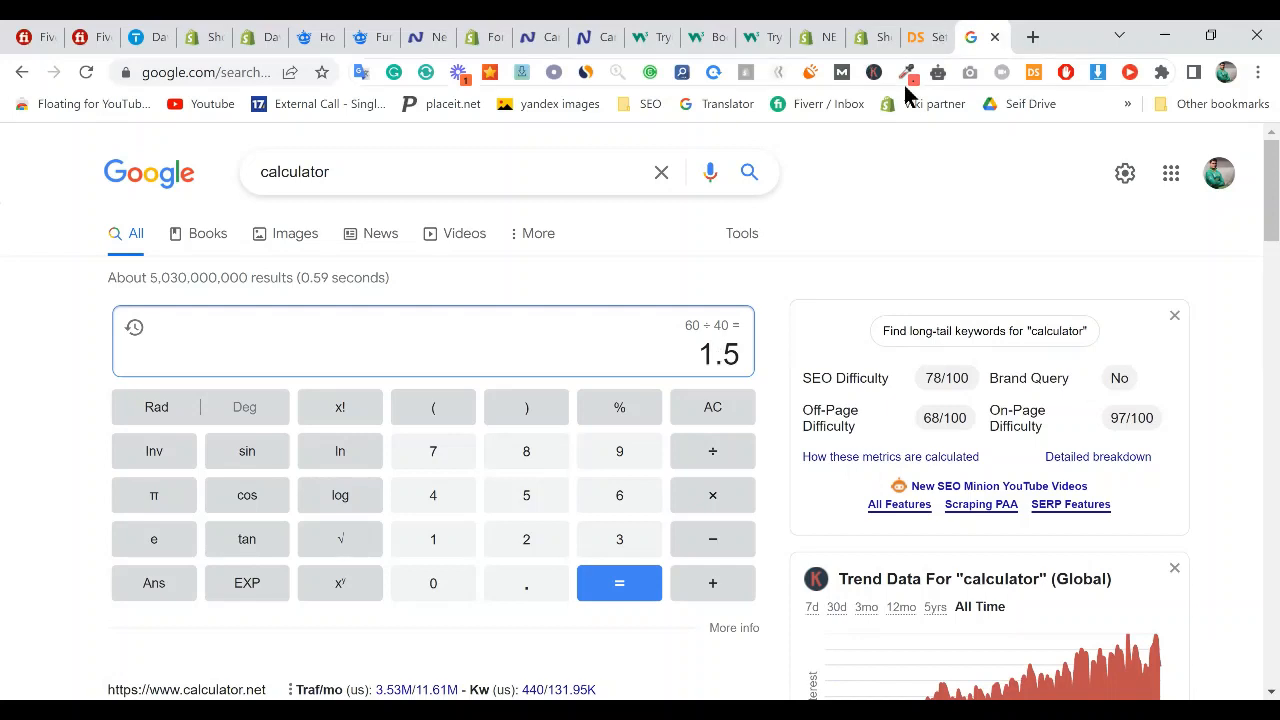
left_click(928, 37)
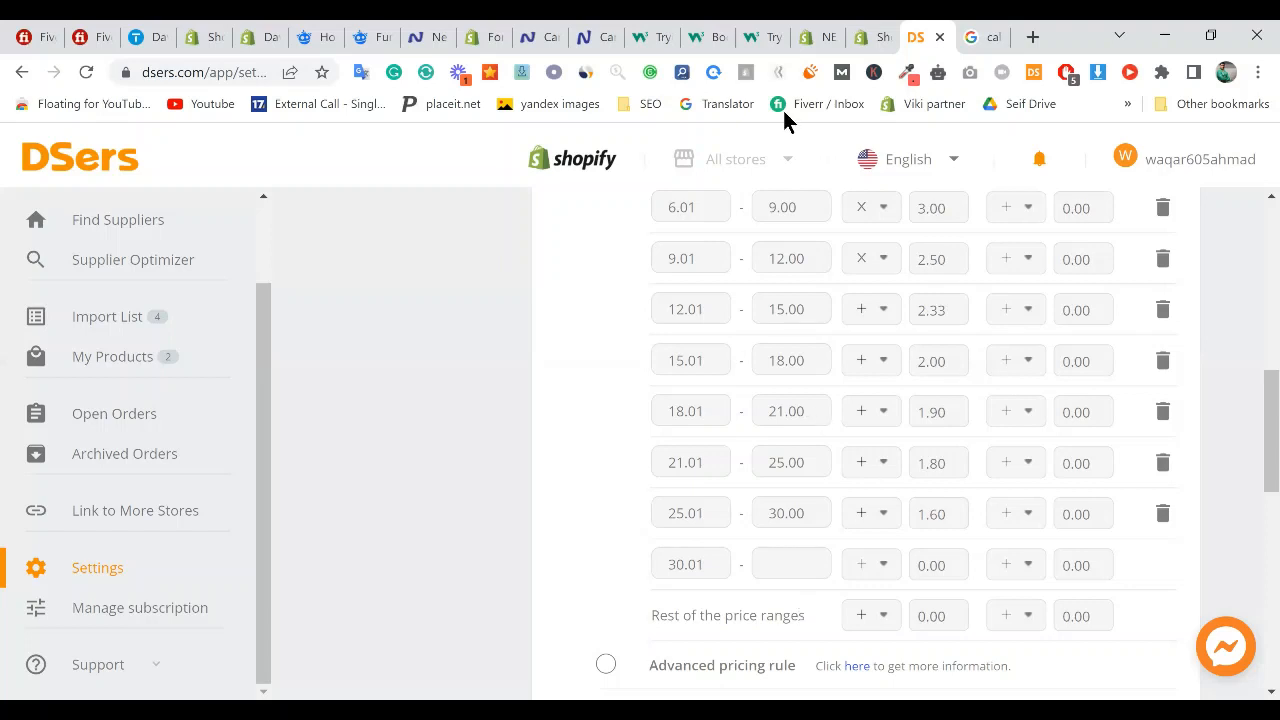
left_click(873, 32)
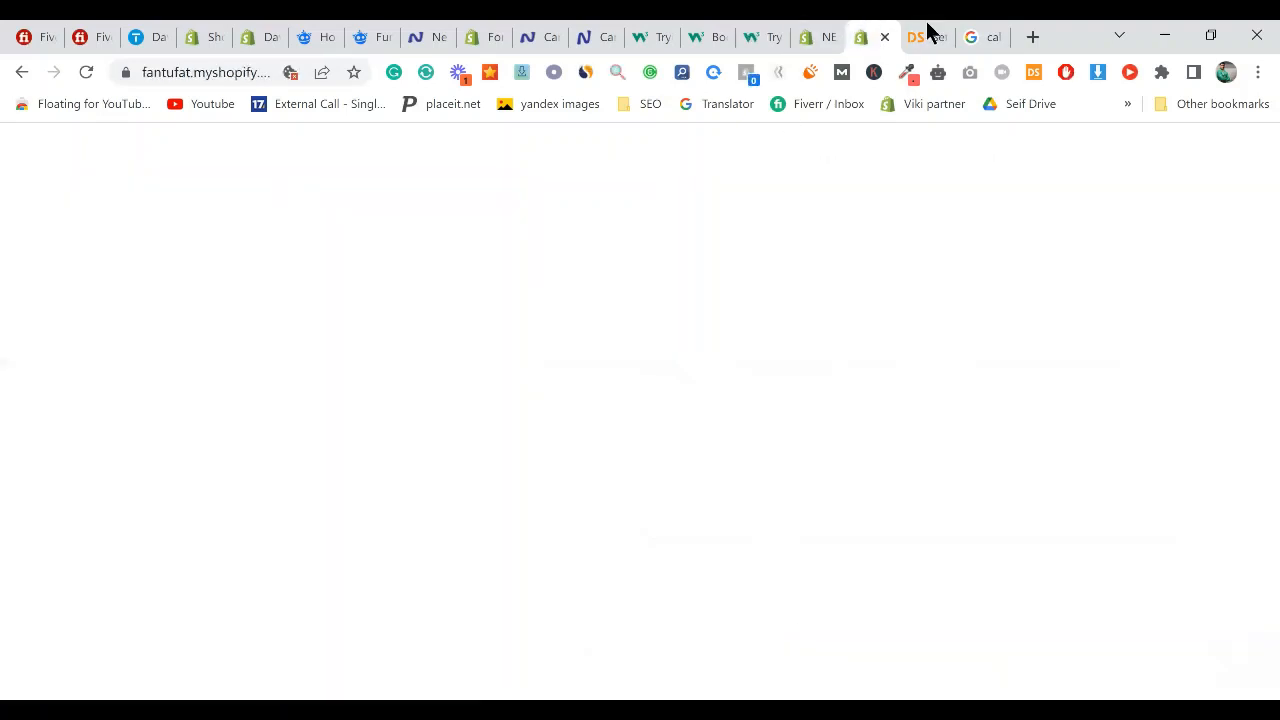
left_click(812, 30)
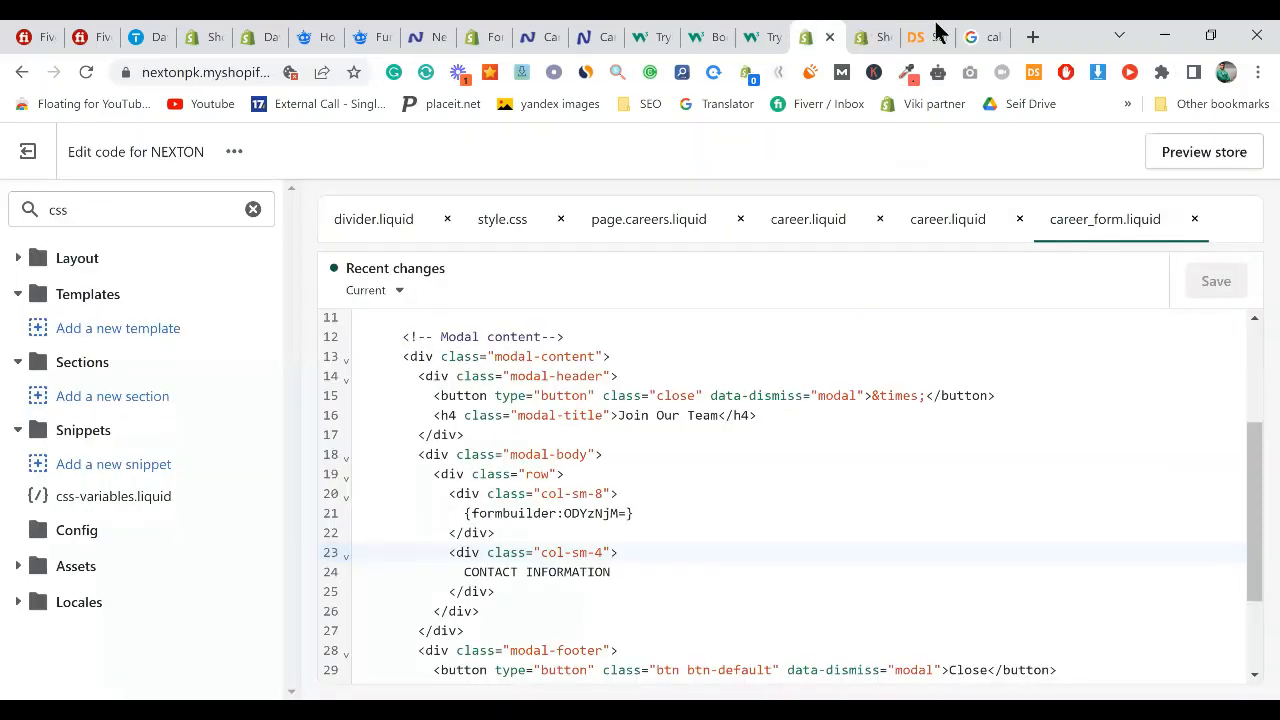
- Clear the Google calculator and calculate 85 ÷ 60
key("ctrl+9")
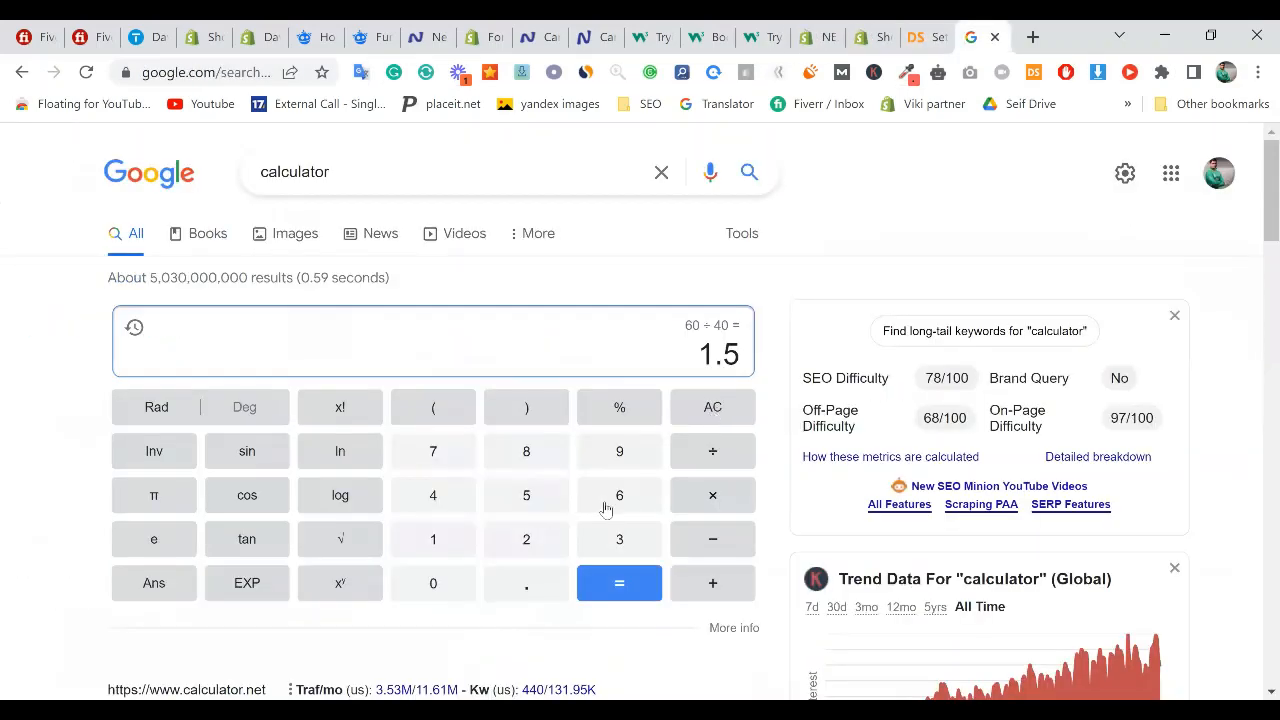
left_click(716, 400)
left_click(530, 452)
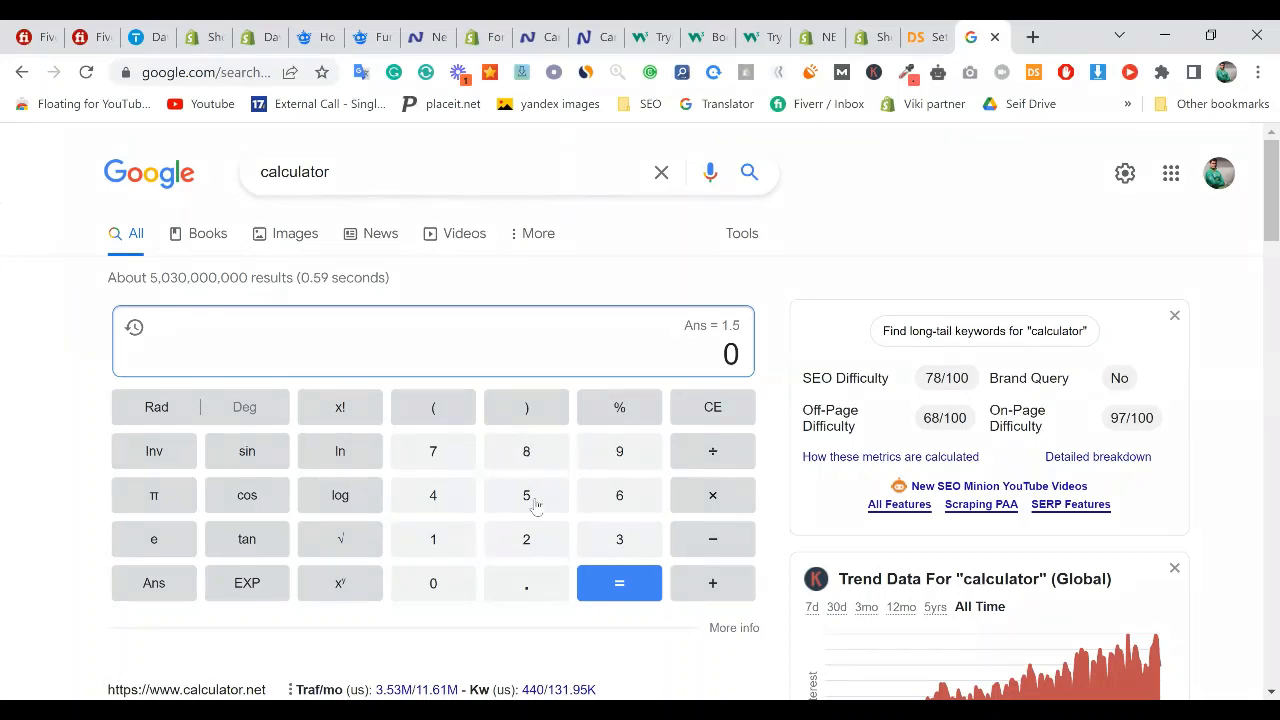
type("5/6")
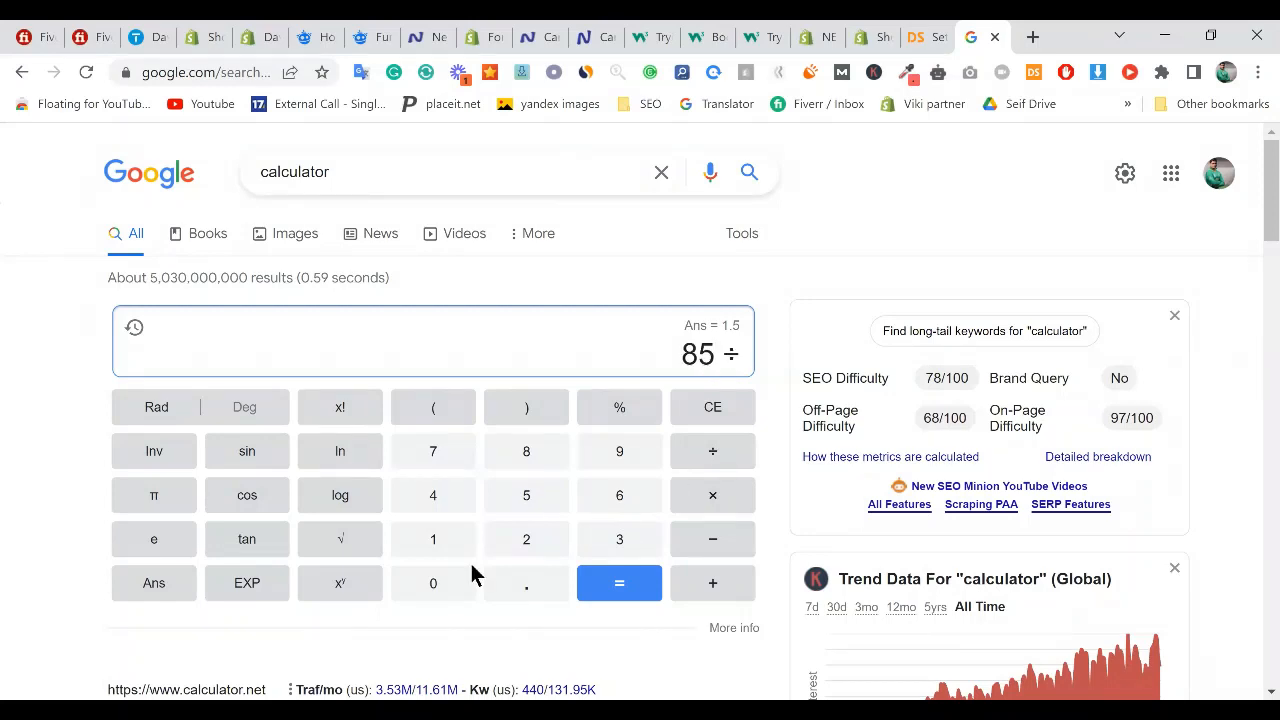
type("0")
left_click(635, 587)
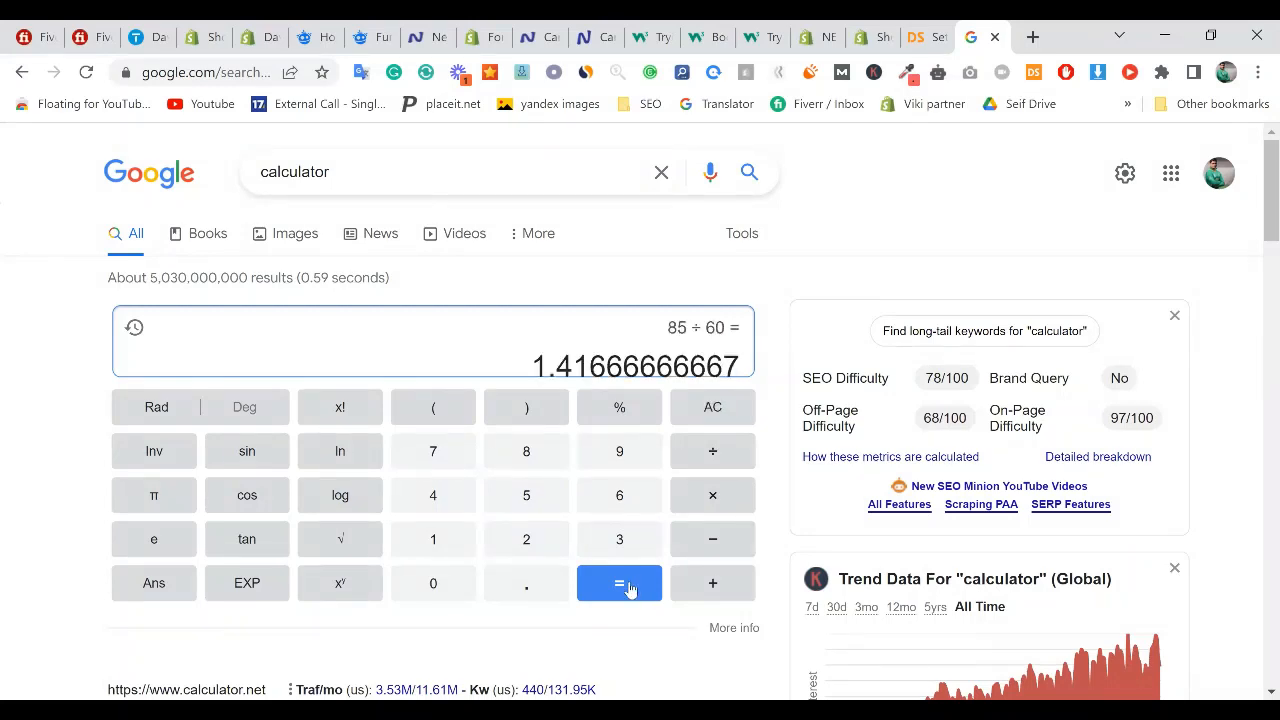
- Return to DSers and set the price operator of the 25.01–30.00 and 21.01–25.00 cost ranges to multiply
left_click(918, 32)
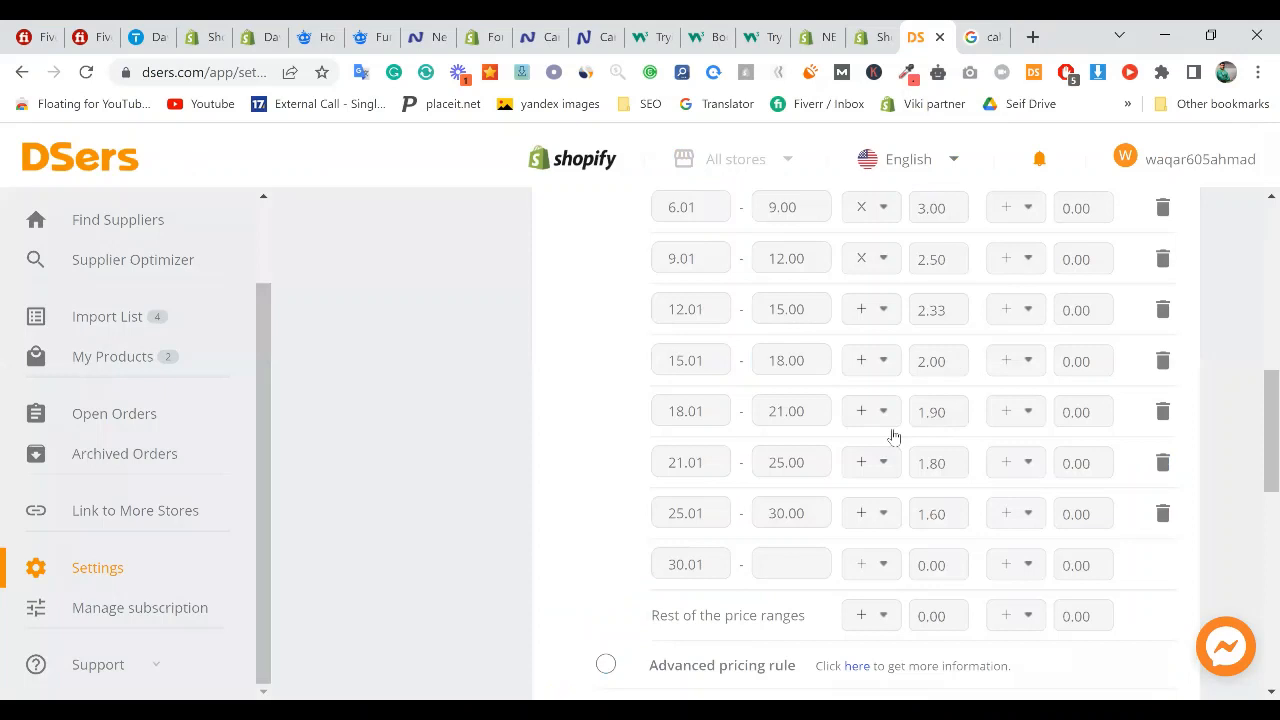
left_click(677, 579)
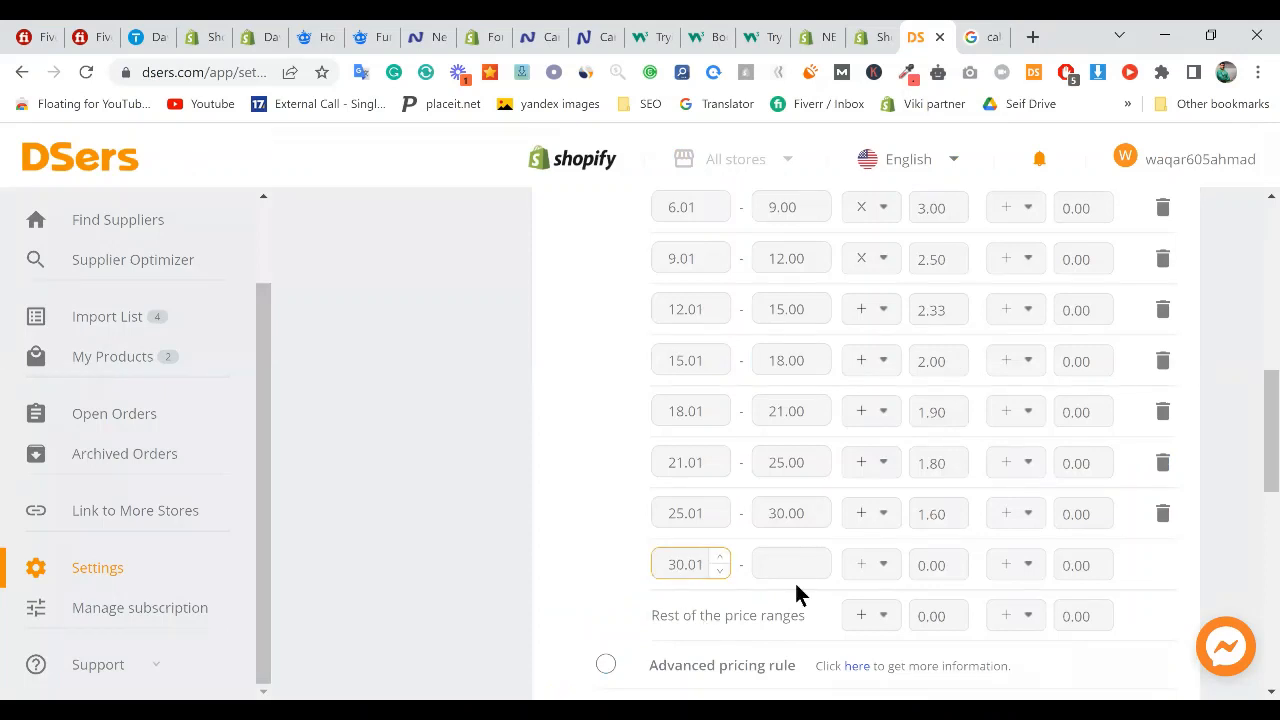
left_click(928, 574)
left_click(875, 522)
left_click(861, 611)
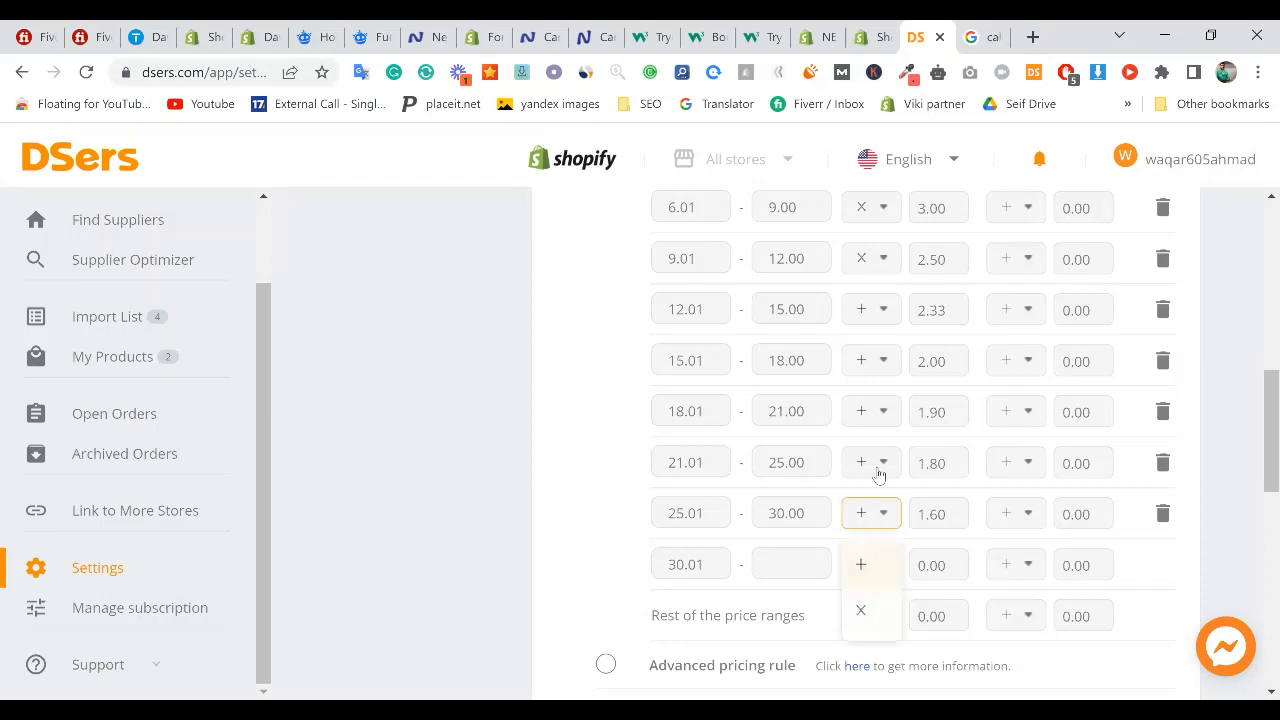
left_click(875, 468)
left_click(859, 556)
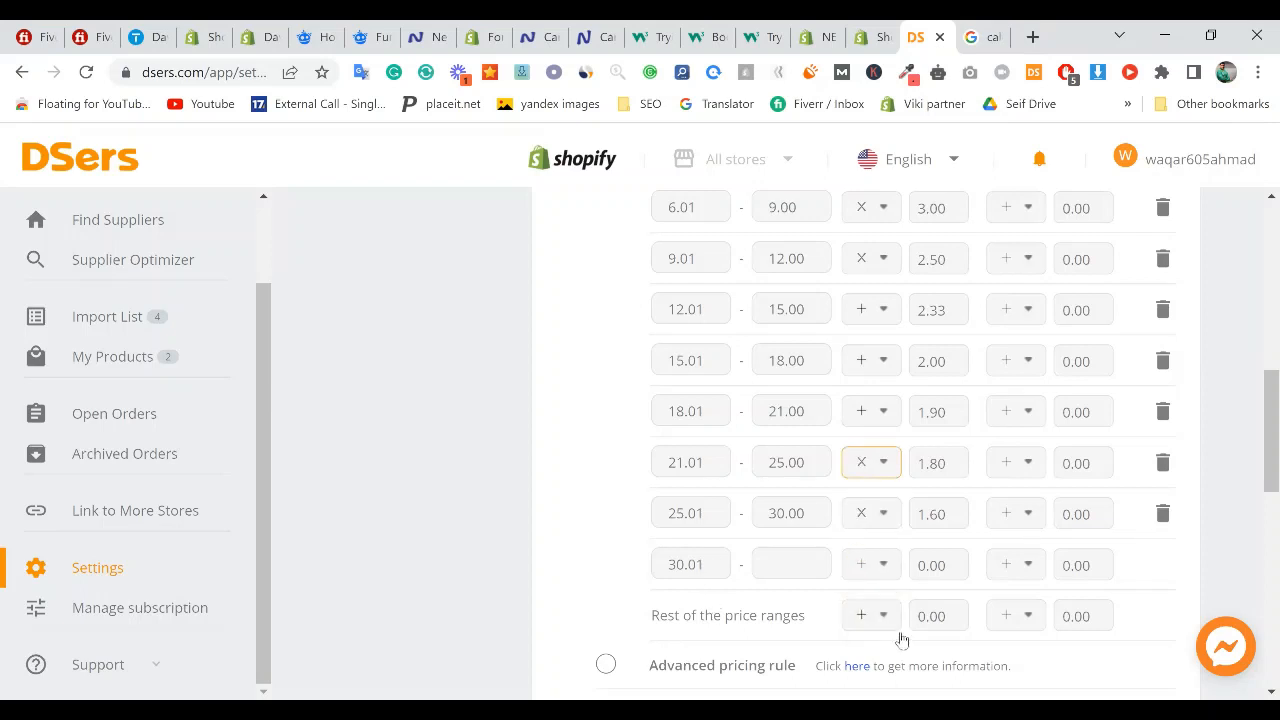
- Set the price for the rest of the price ranges to multiply by 1.4
left_click(869, 614)
left_click(860, 567)
left_click(790, 570)
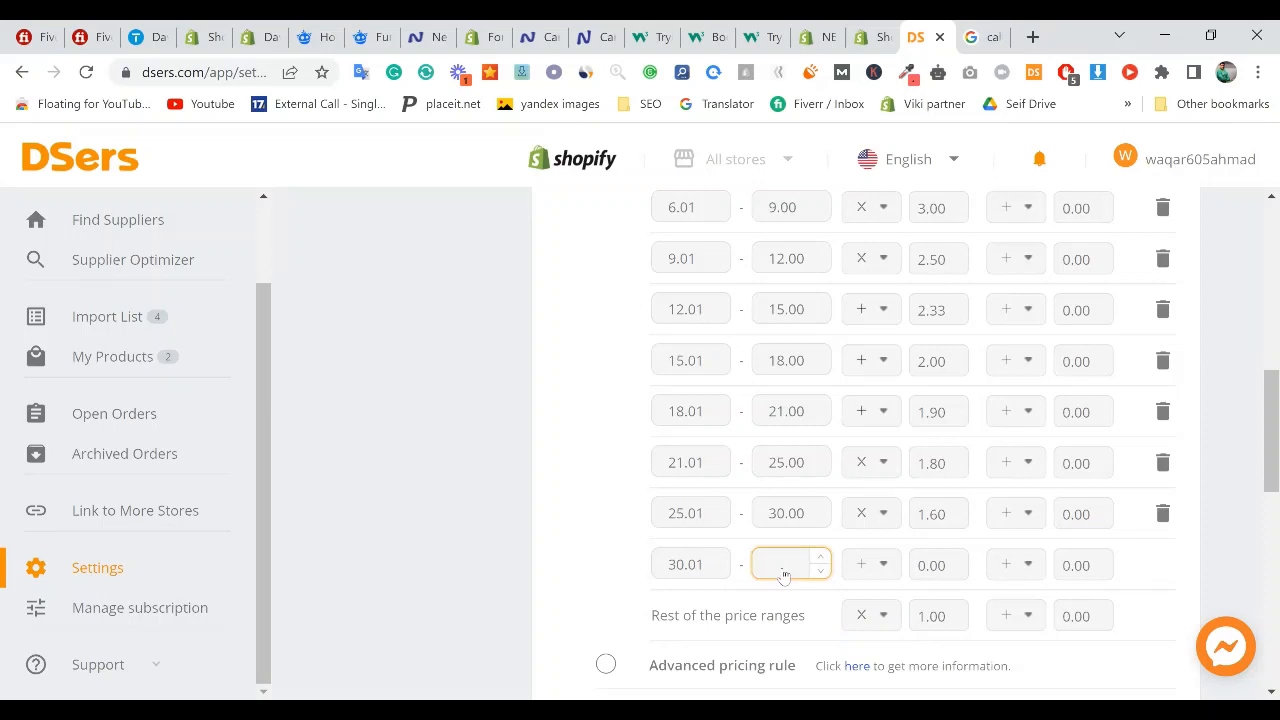
scroll(674, 466, "down", 1)
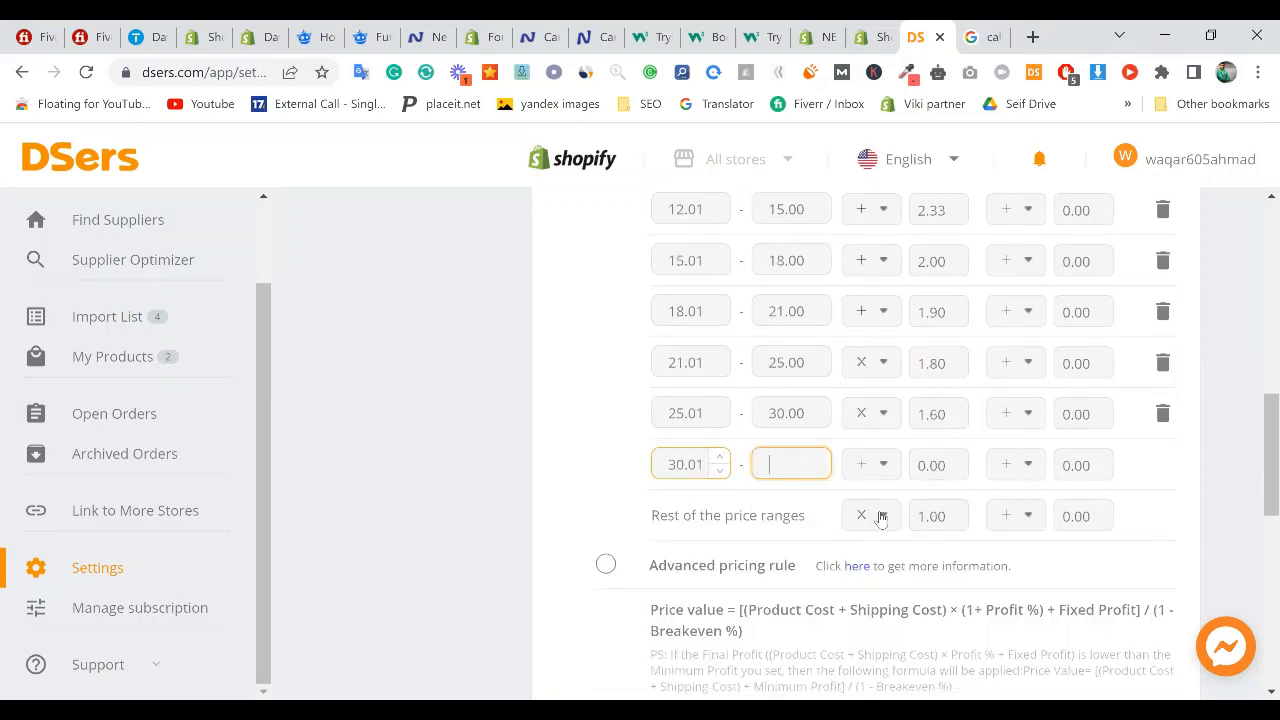
key("shift+Tab")
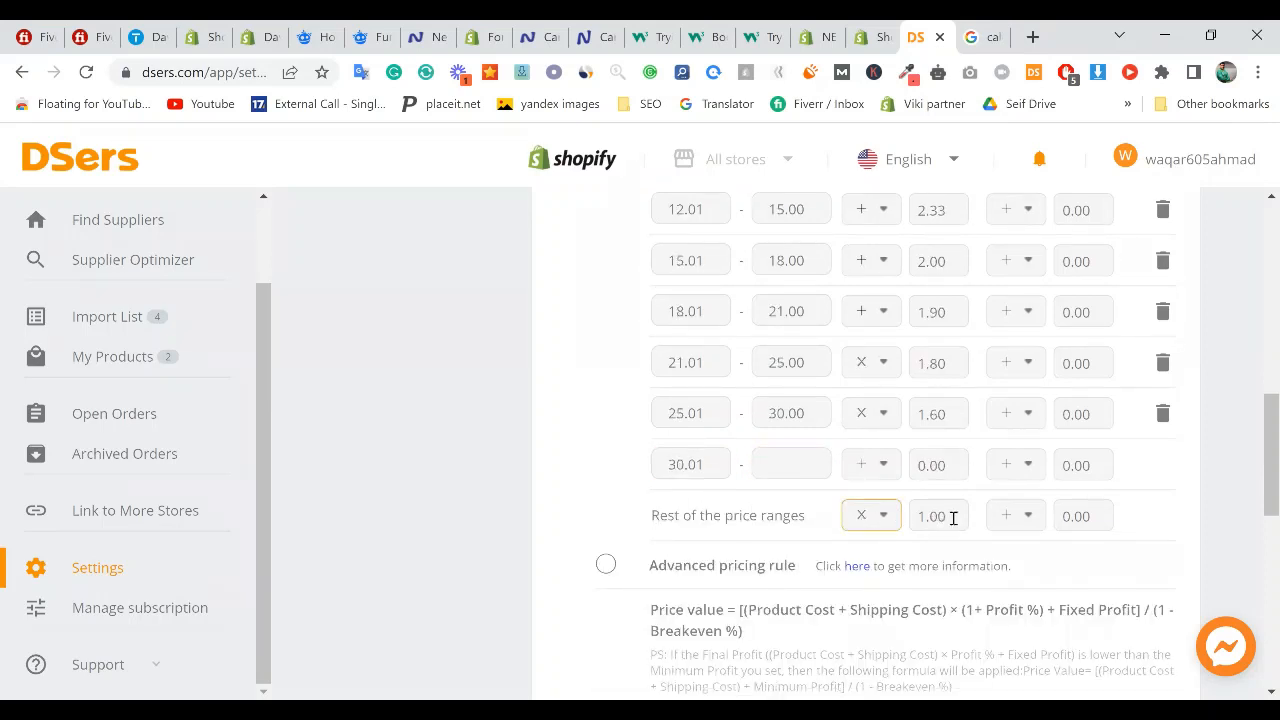
left_click(932, 517)
key("ctrl+a")
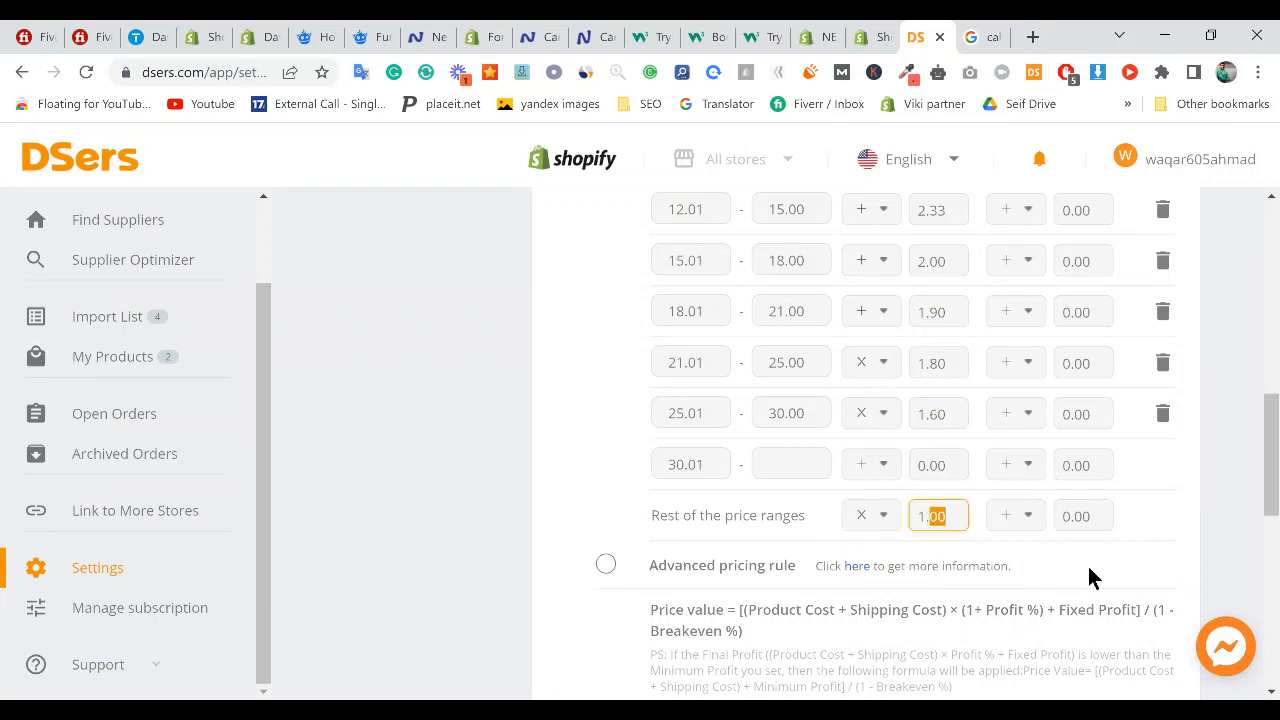
type("1.4")
left_click(1178, 540)
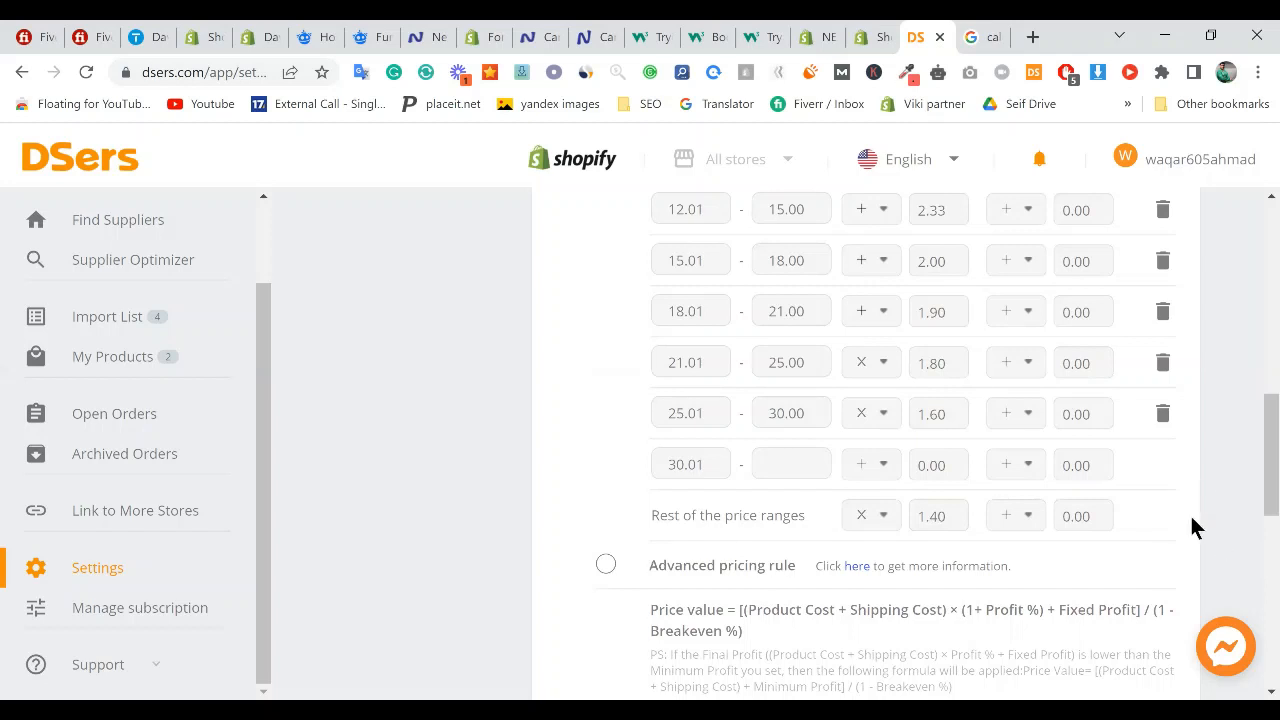
- Review the standard pricing rule's cost ranges and save the pricing rule for the fantufat store
scroll(1190, 526, "down", 5)
scroll(979, 543, "up", 5)
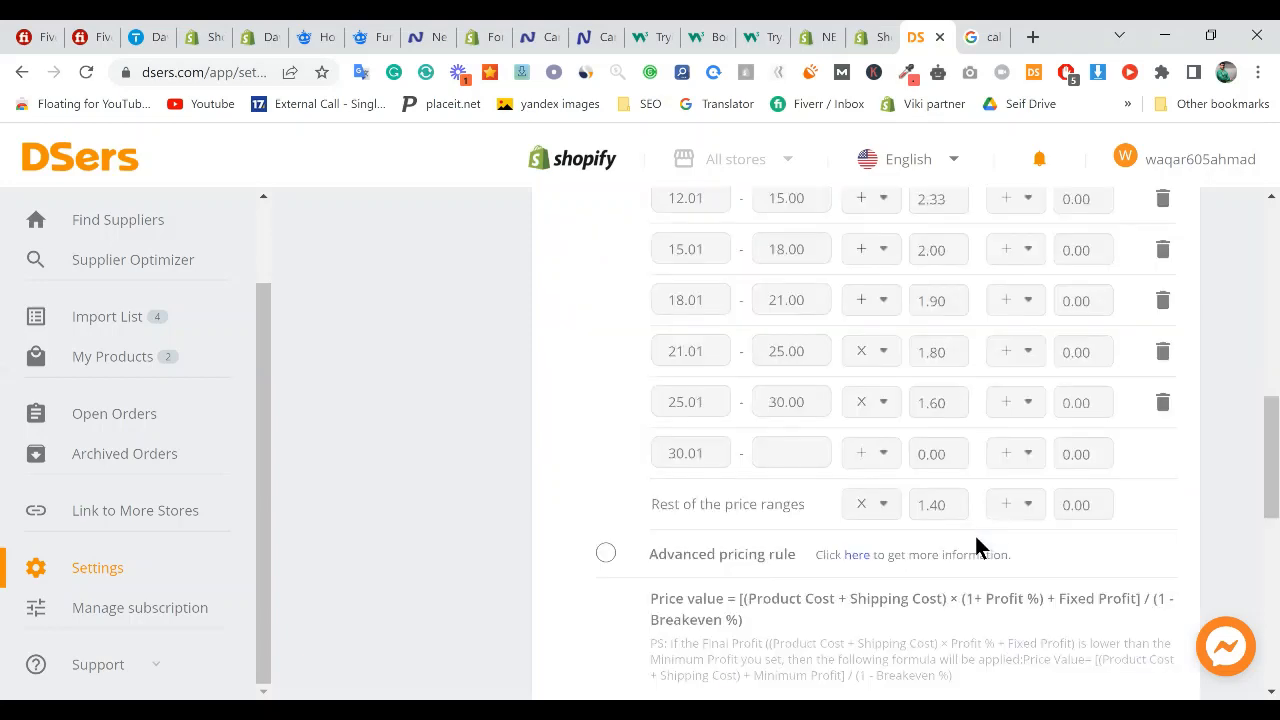
scroll(974, 543, "up", 4)
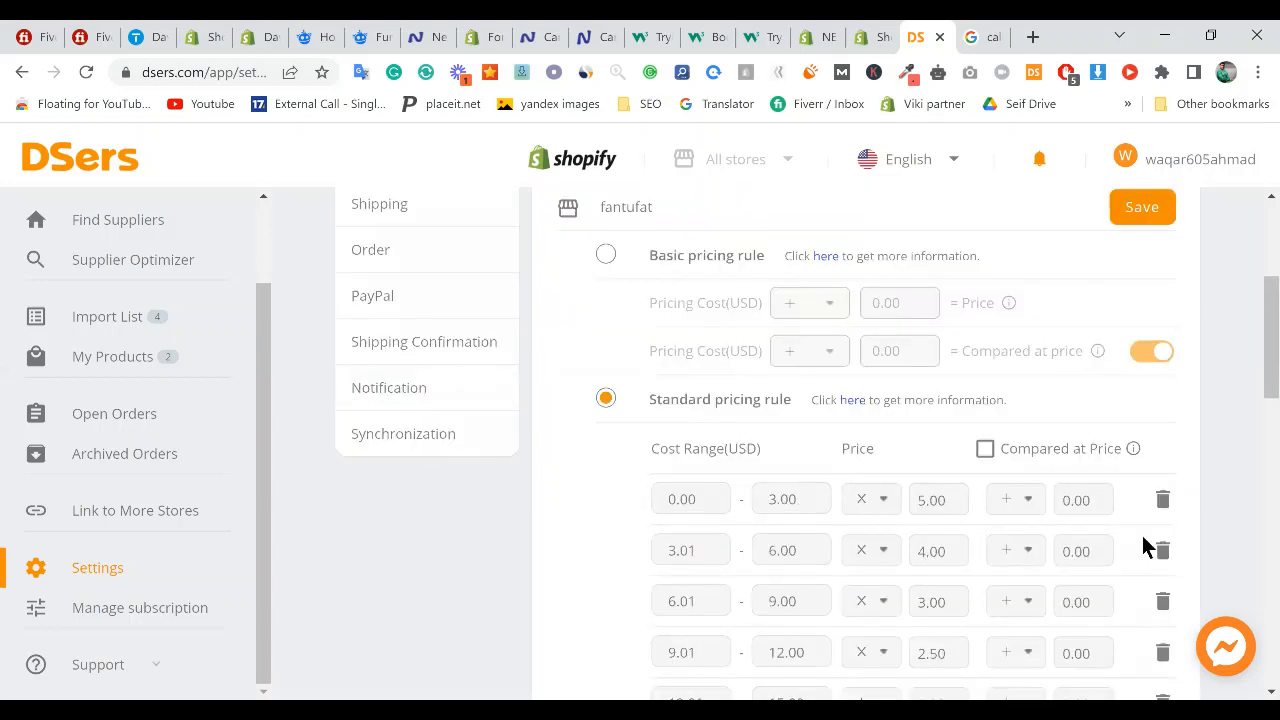
scroll(1150, 530, "up", 3)
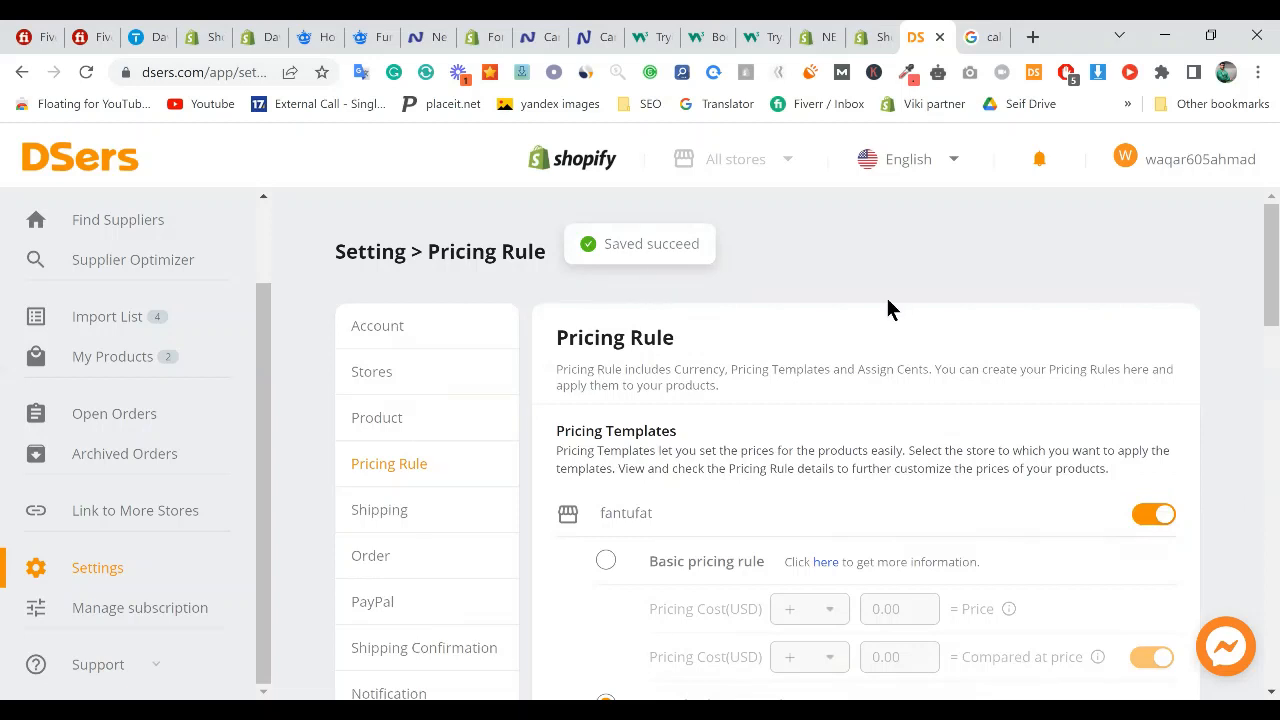
scroll(957, 615, "down", 8)
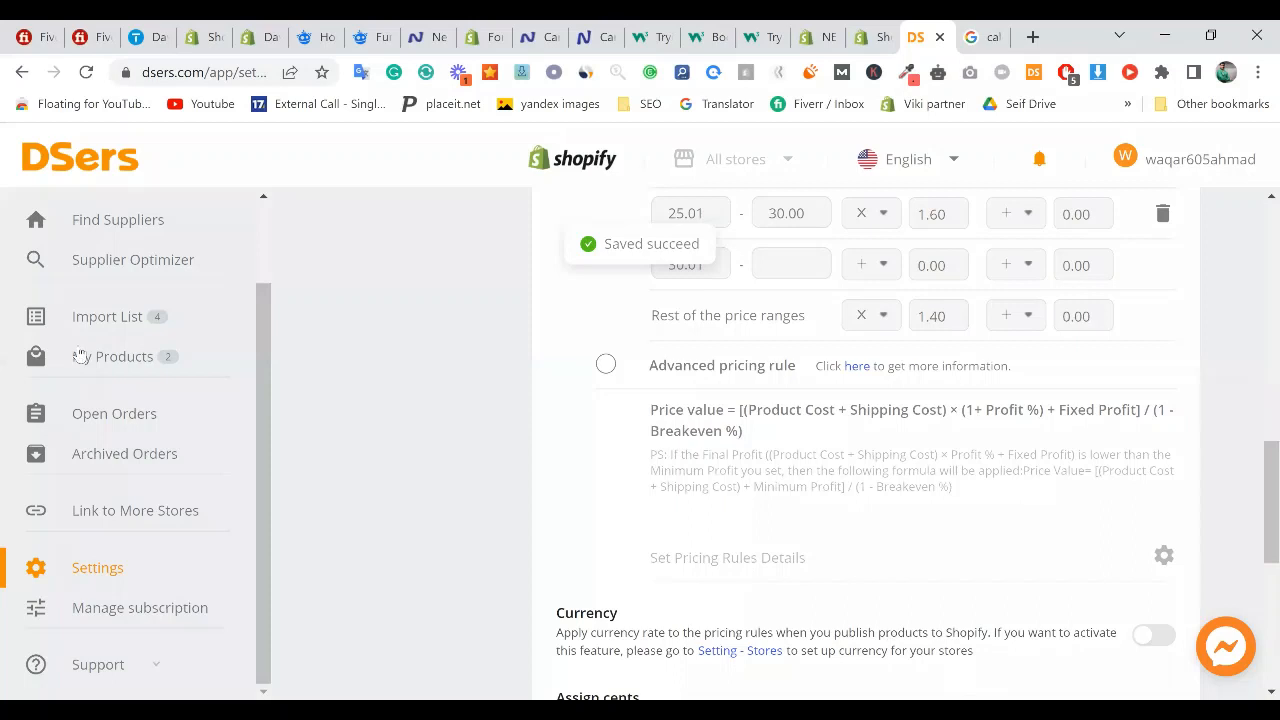
- Open My Products and check the cost and price of the Dog Harness and flea collar, dismissing the hide-product prompt
scroll(80, 356, "up", 5)
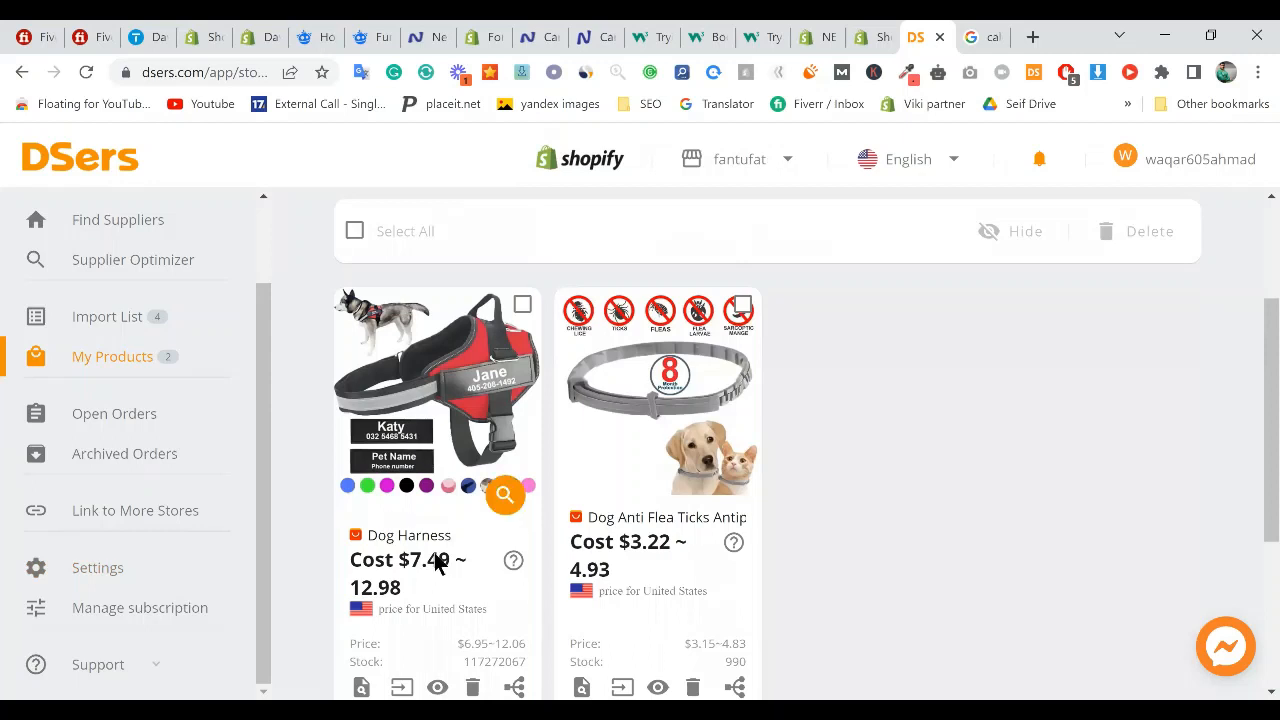
scroll(437, 563, "down", 1)
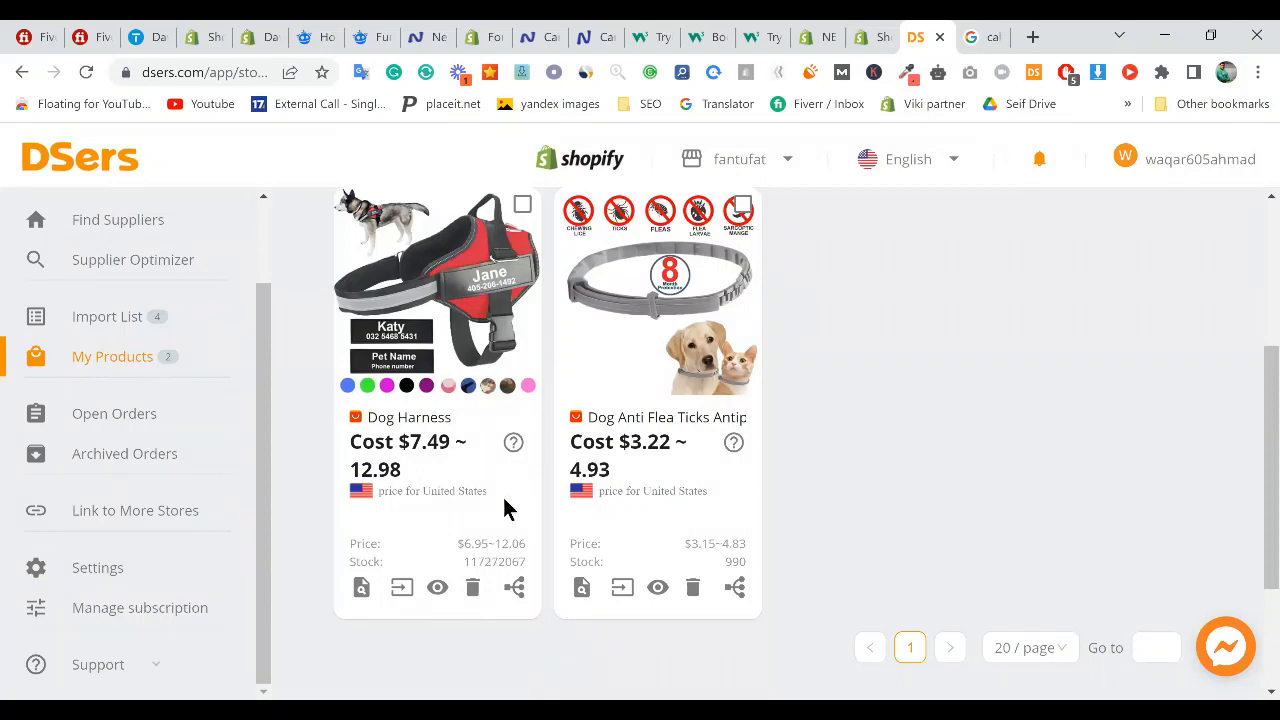
left_click(437, 588)
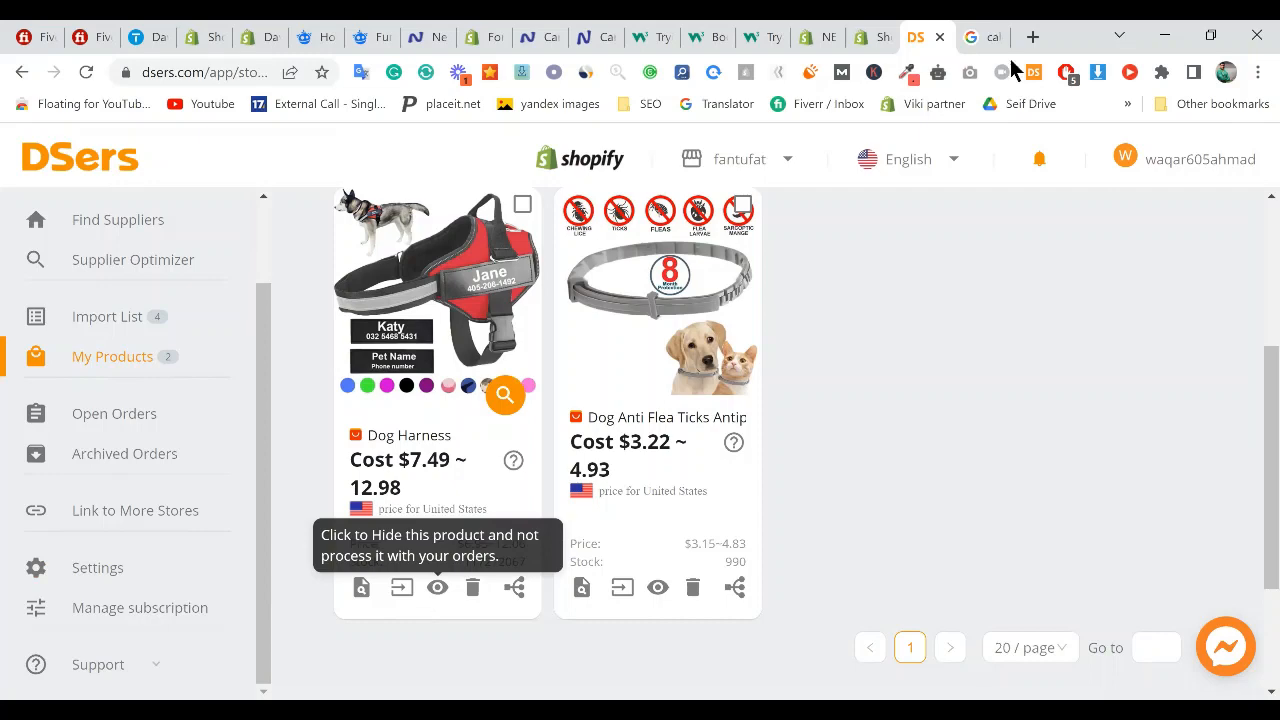
left_click(884, 262)
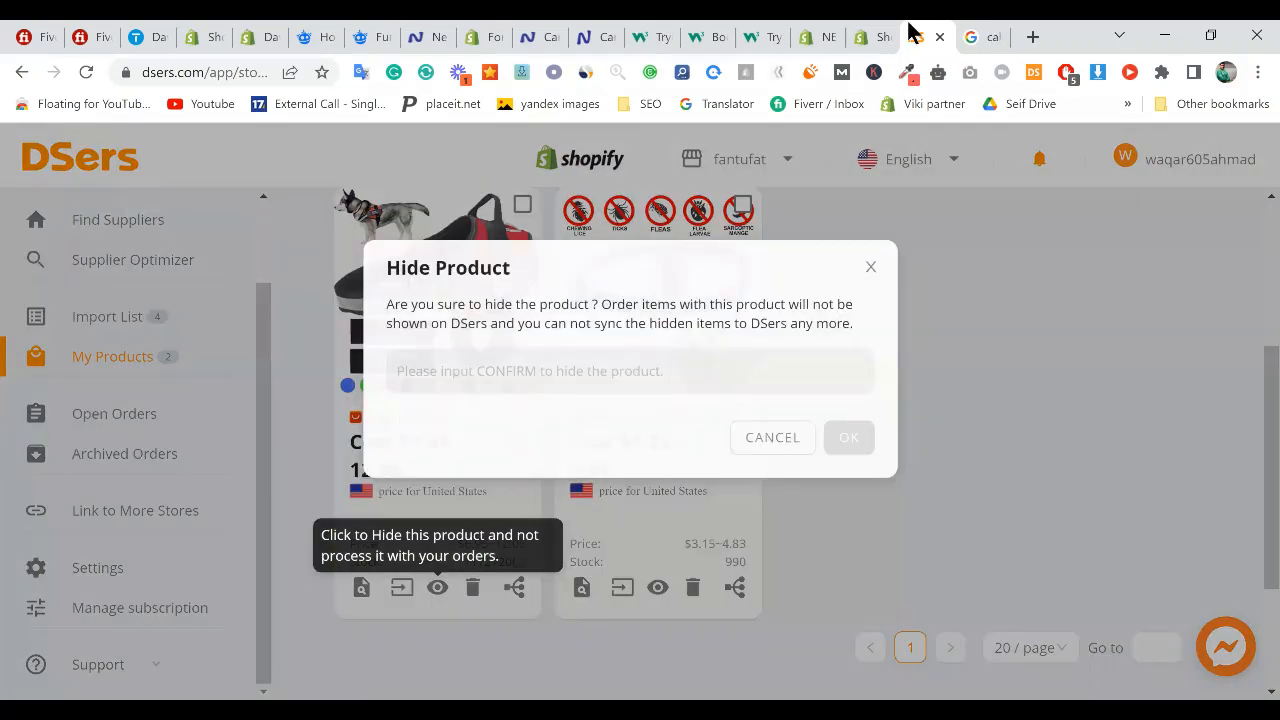
- Switch to the fantufat Shopify admin, view the online store and browse its full product collection for the flea collar's price
left_click(876, 37)
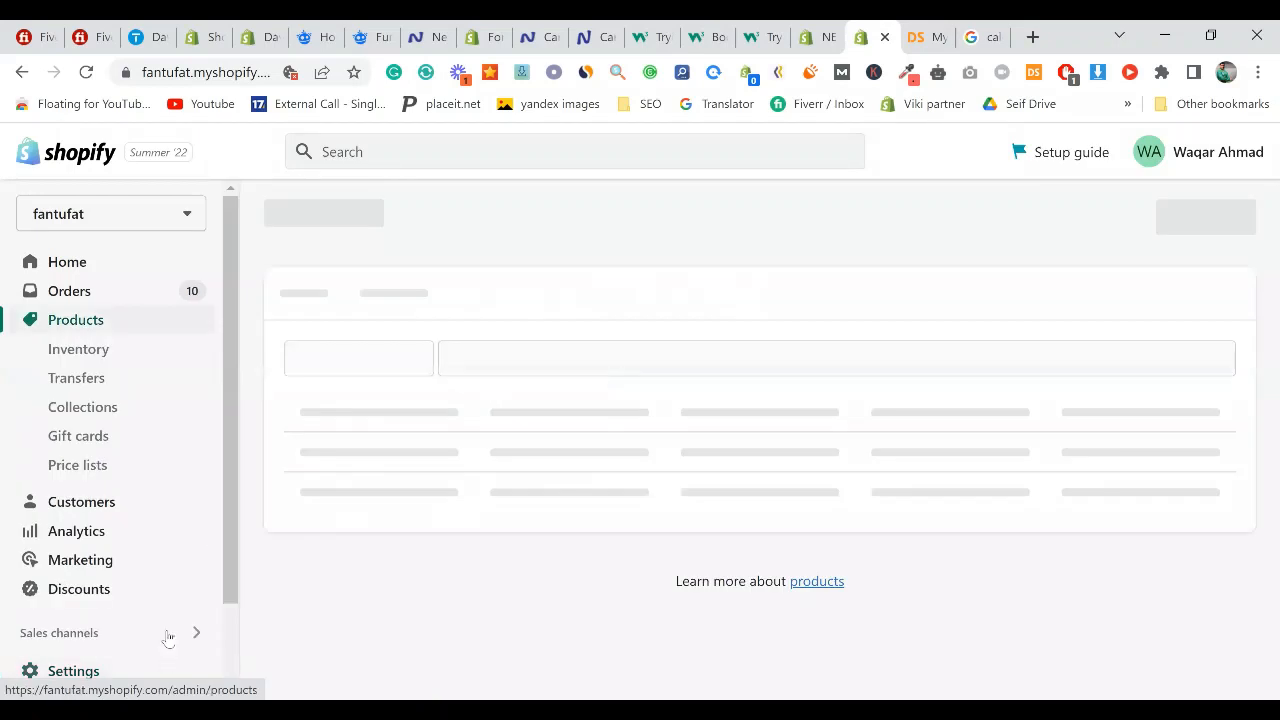
left_click(192, 630)
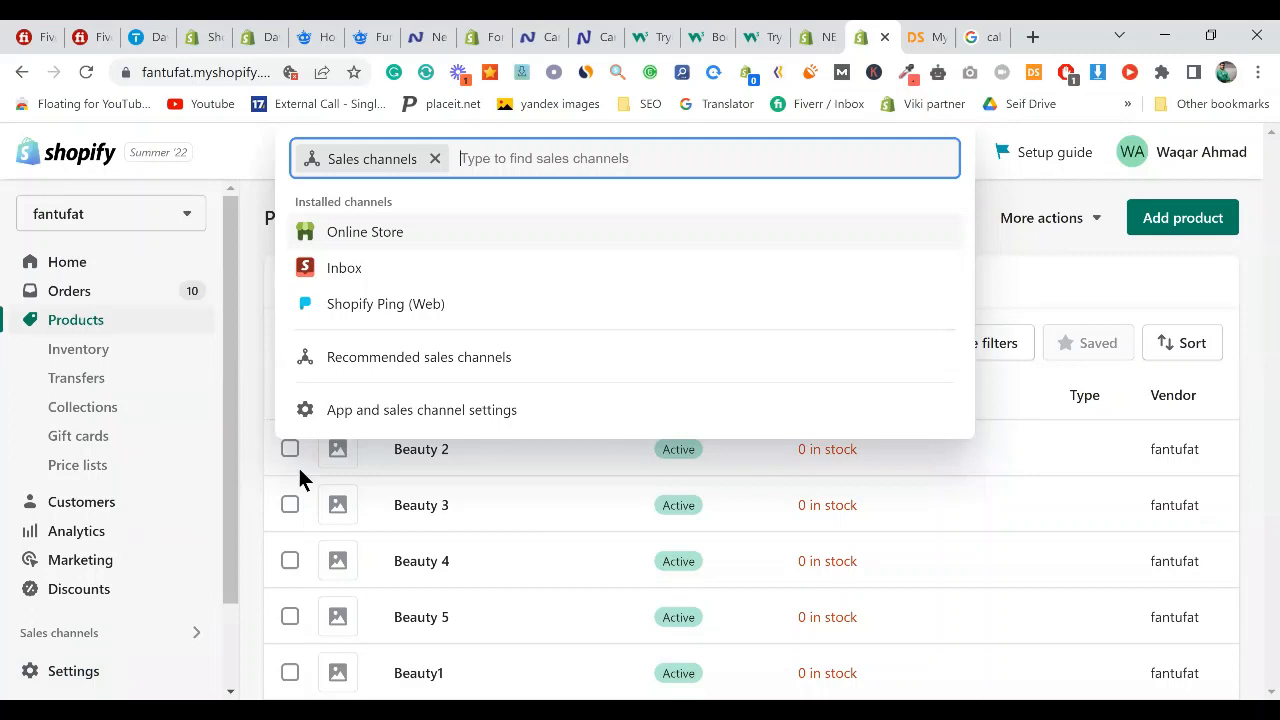
left_click(192, 511)
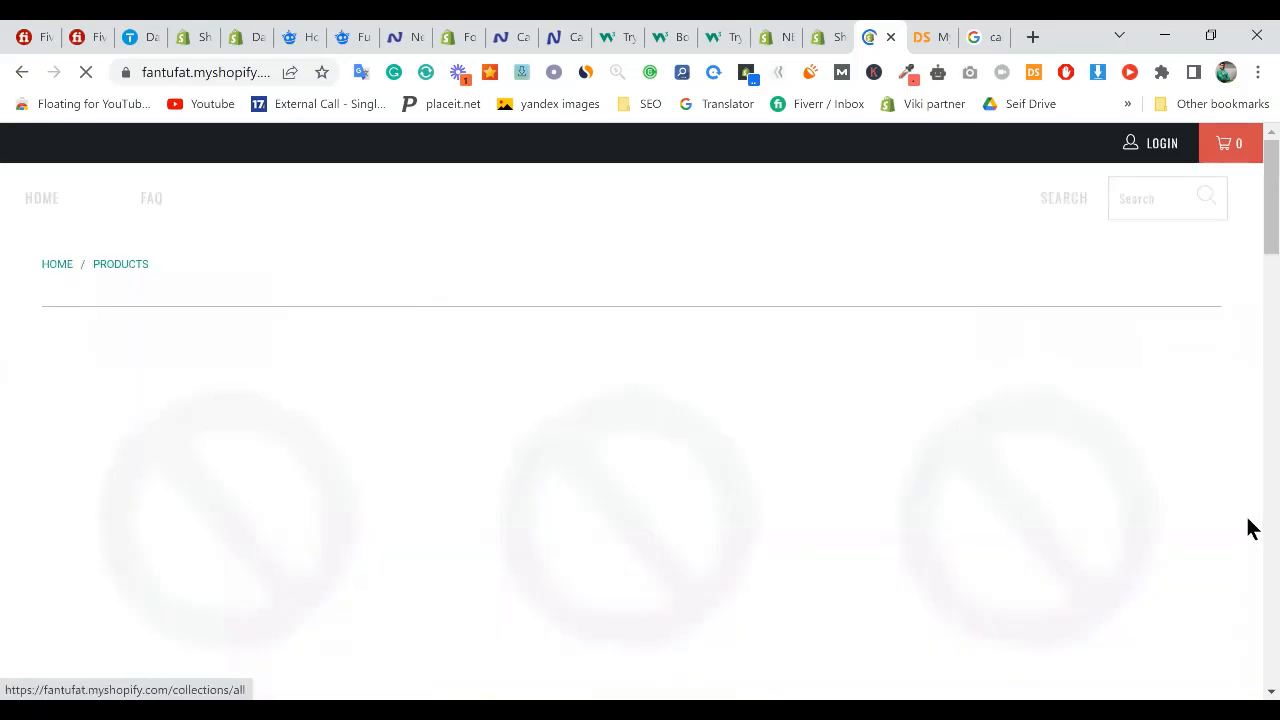
scroll(1249, 528, "down", 4)
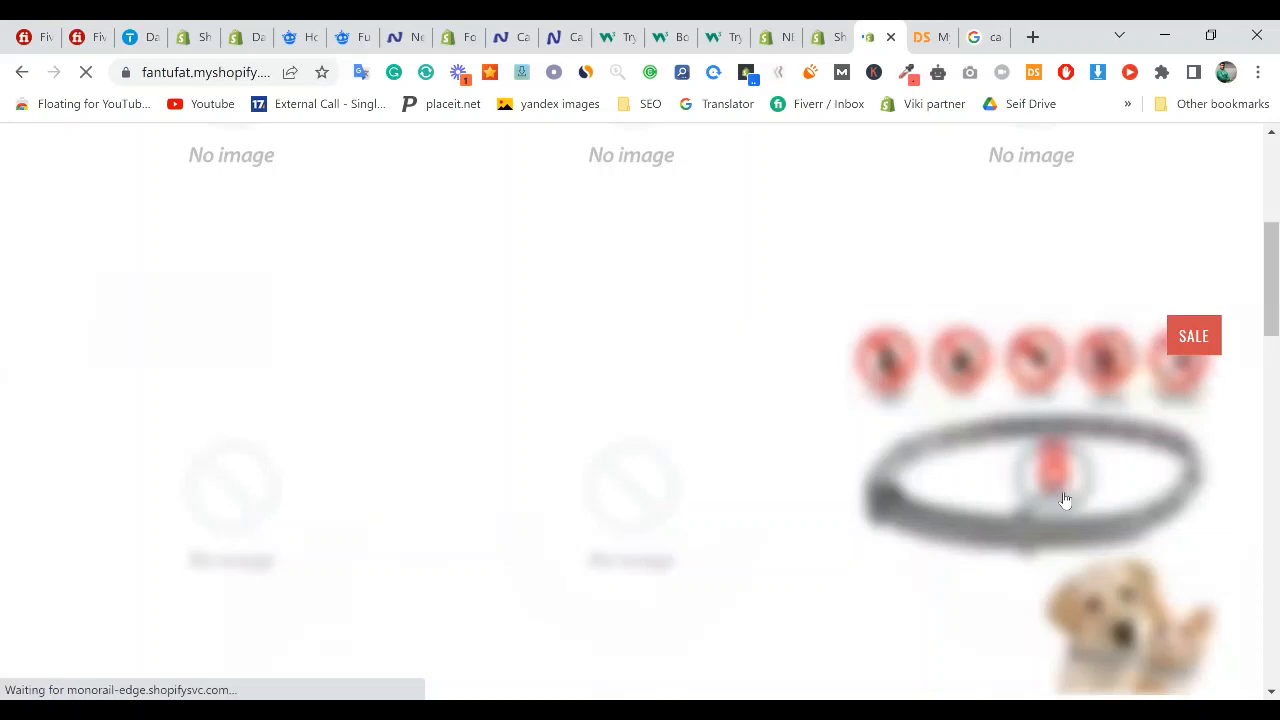
scroll(1065, 500, "up", 1)
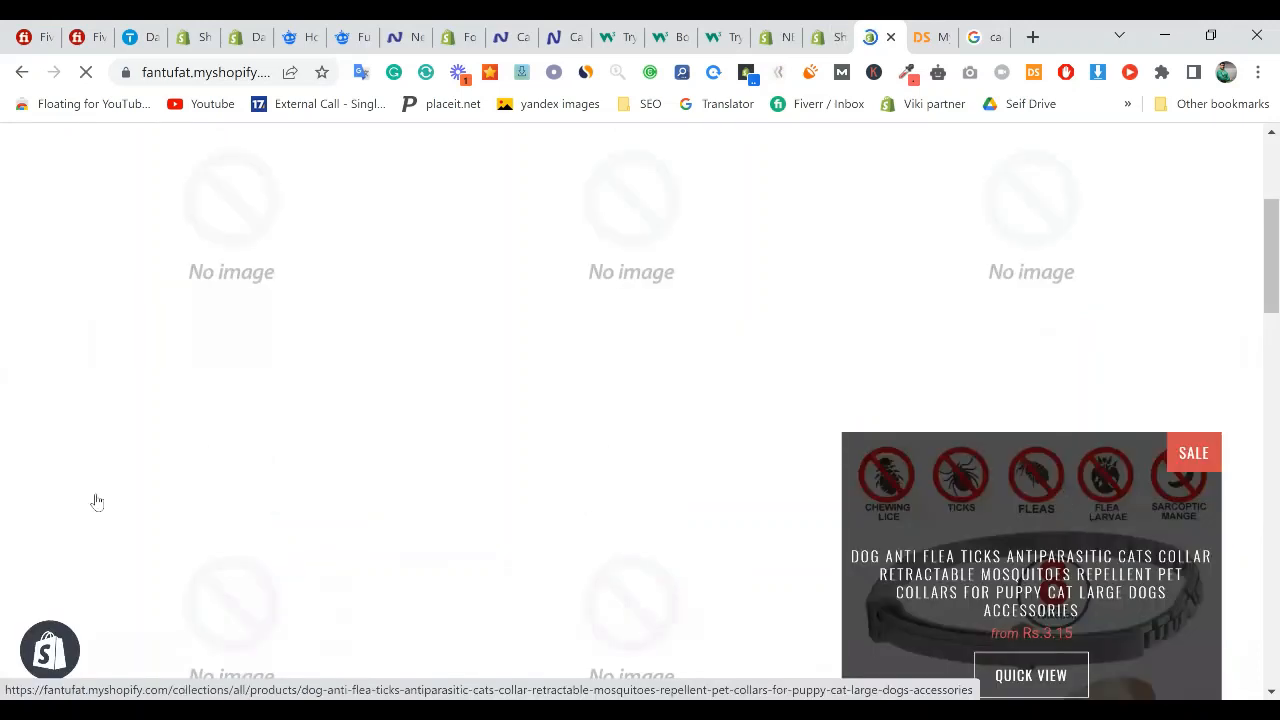
- Return to the Shopify admin and examine the store currency, its formatting options and the standards and formats in the store details settings
key("ctrl+shift+Tab")
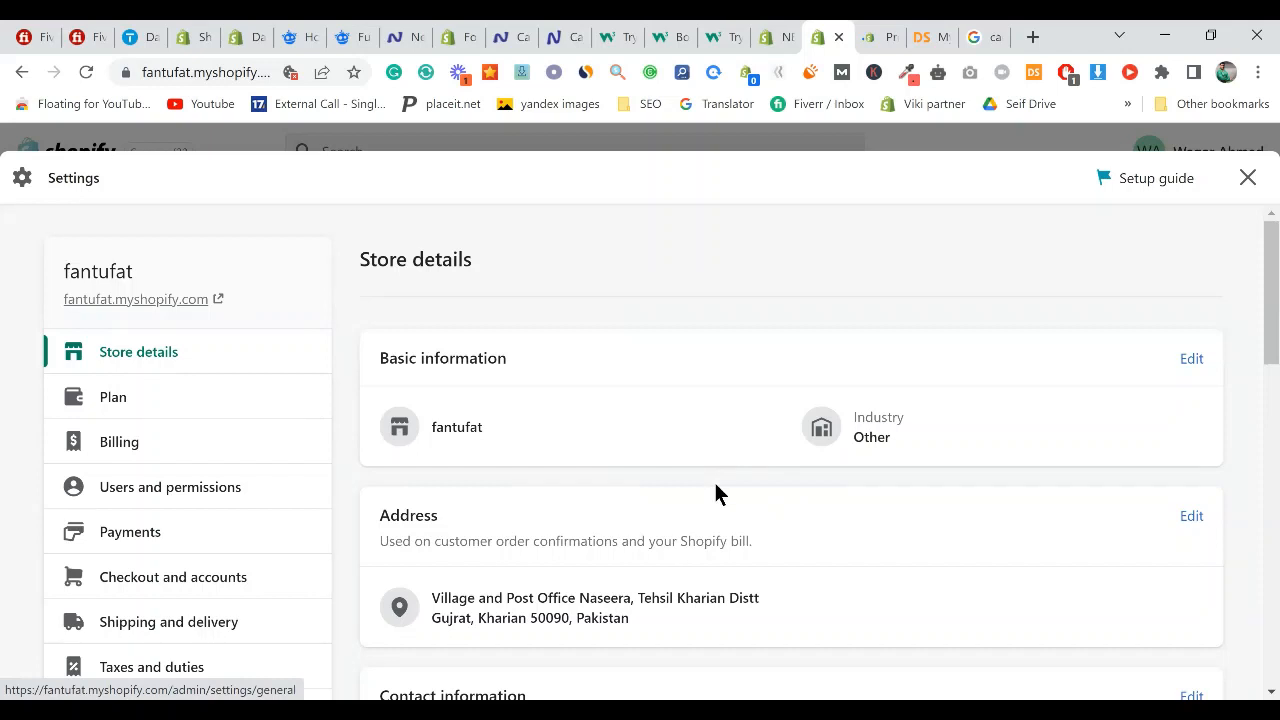
scroll(891, 406, "down", 8)
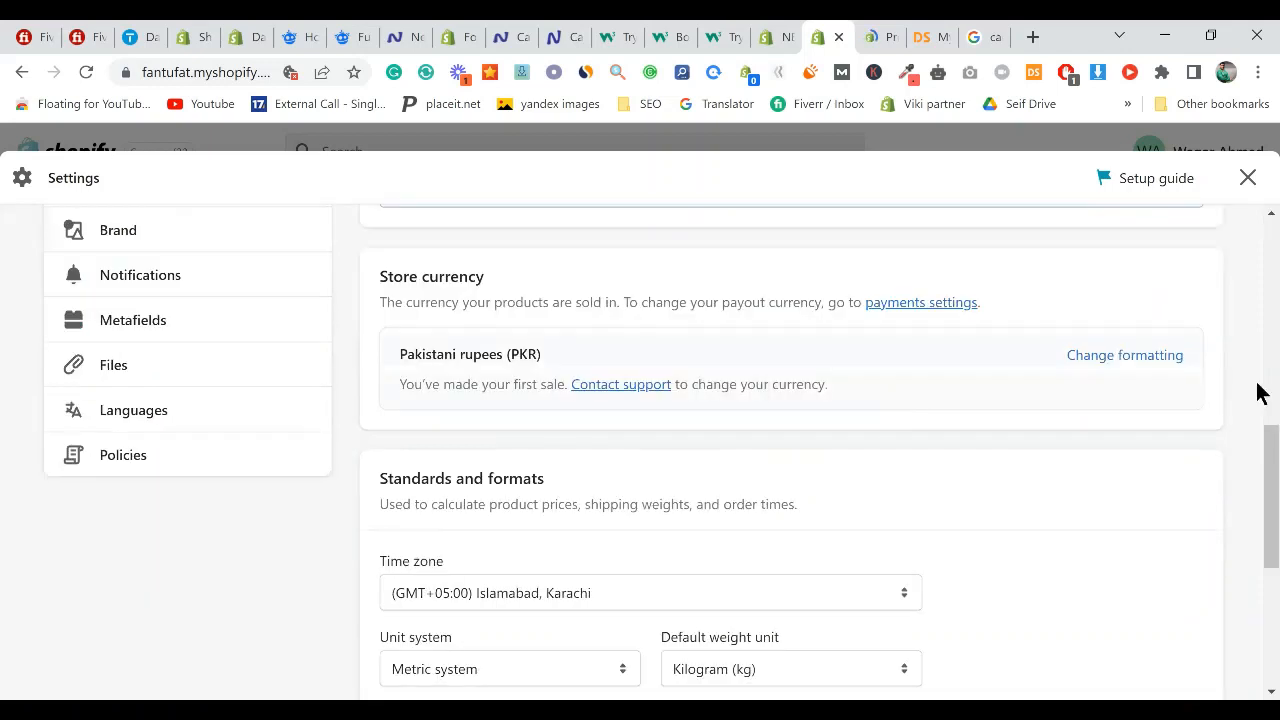
left_click(1111, 362)
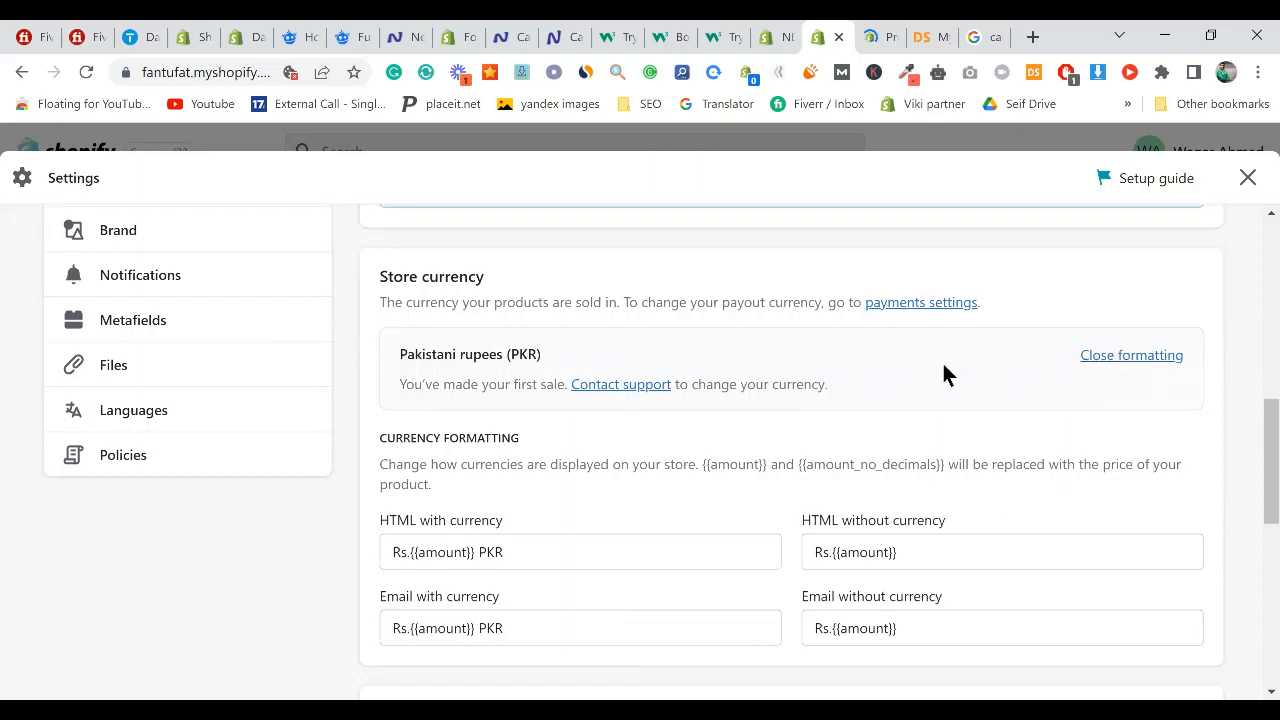
scroll(771, 349, "down", 1)
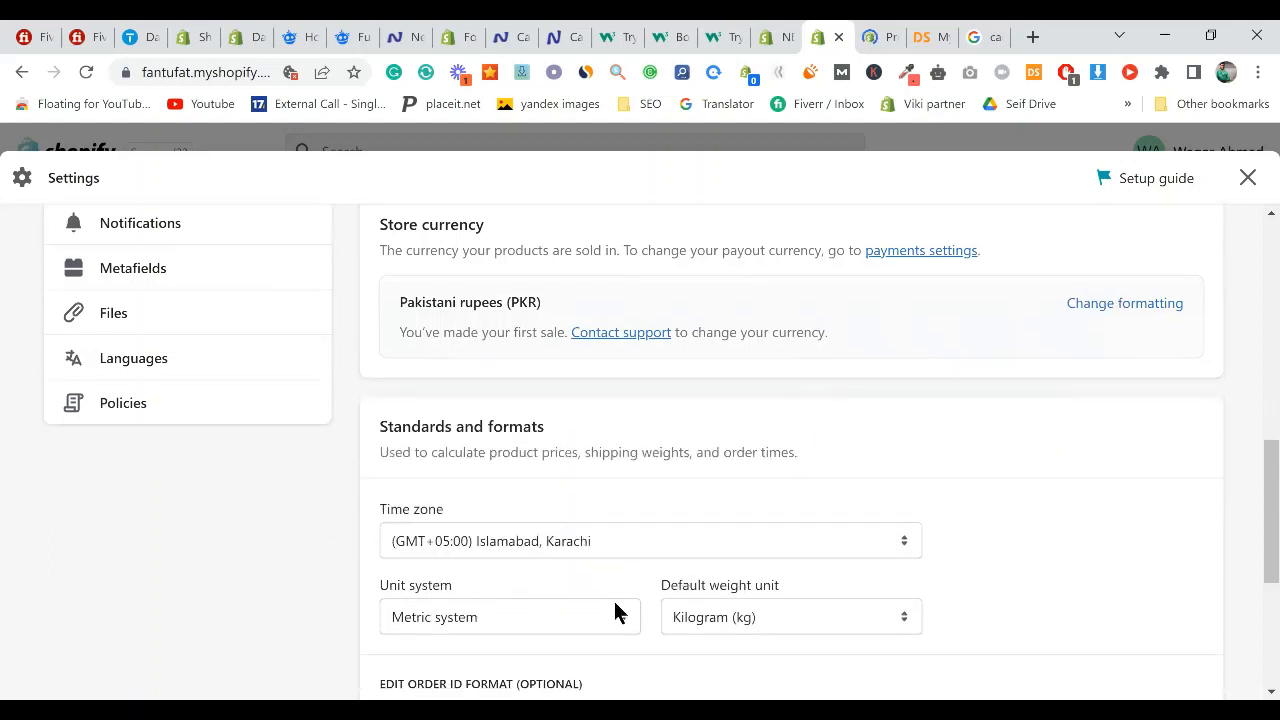
scroll(612, 605, "down", 3)
scroll(610, 594, "up", 7)
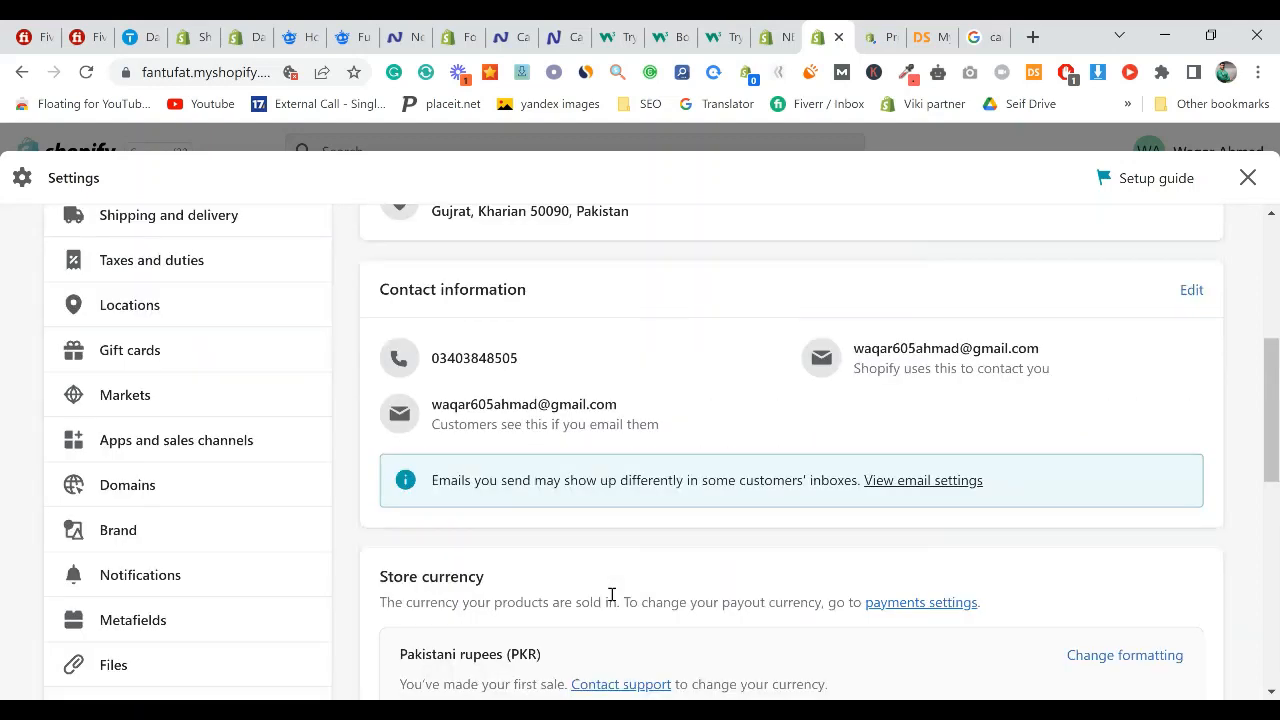
scroll(612, 595, "down", 1)
scroll(490, 510, "down", 1)
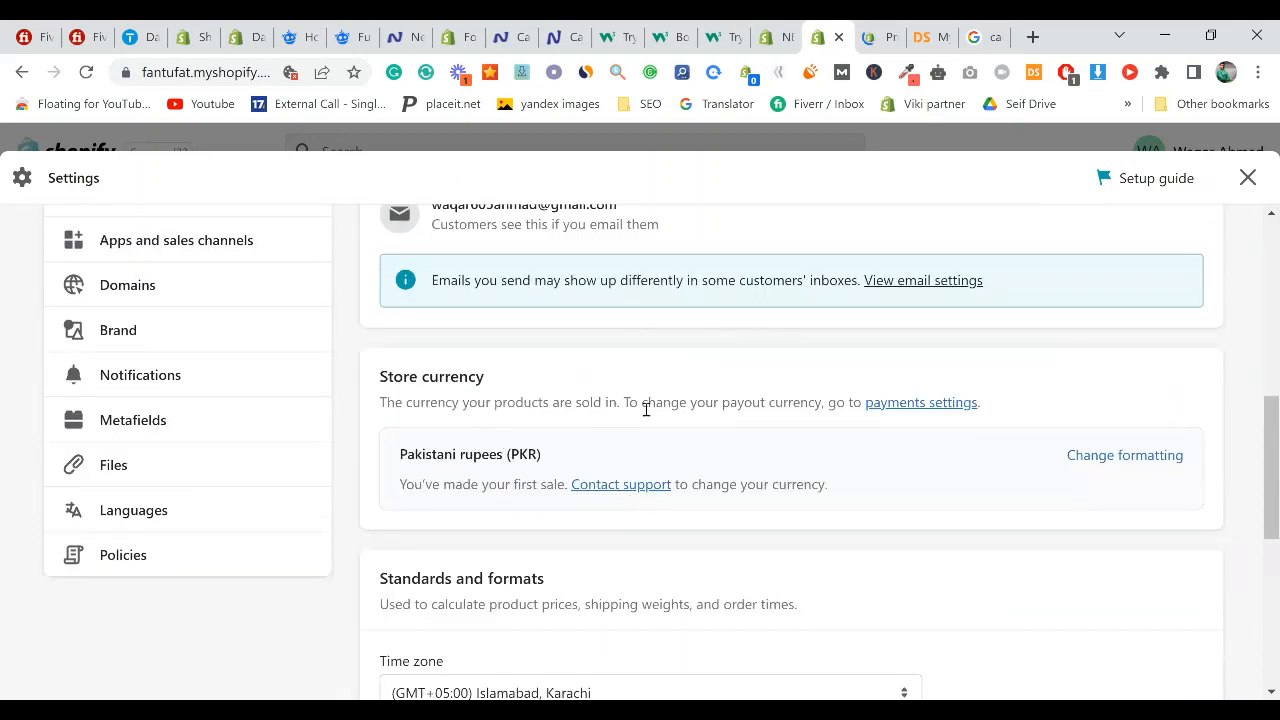
- Try to open the payments settings, return to the store details and read the note about changing the store currency
left_click(914, 404)
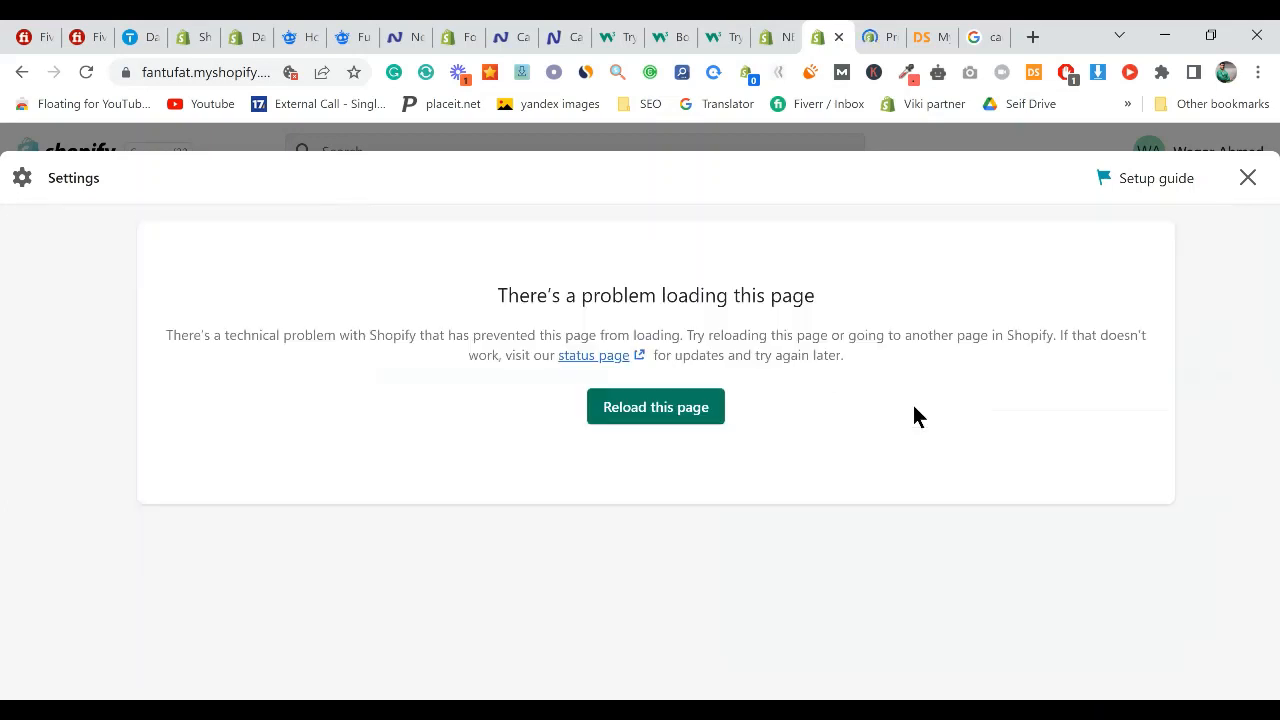
left_click(677, 526)
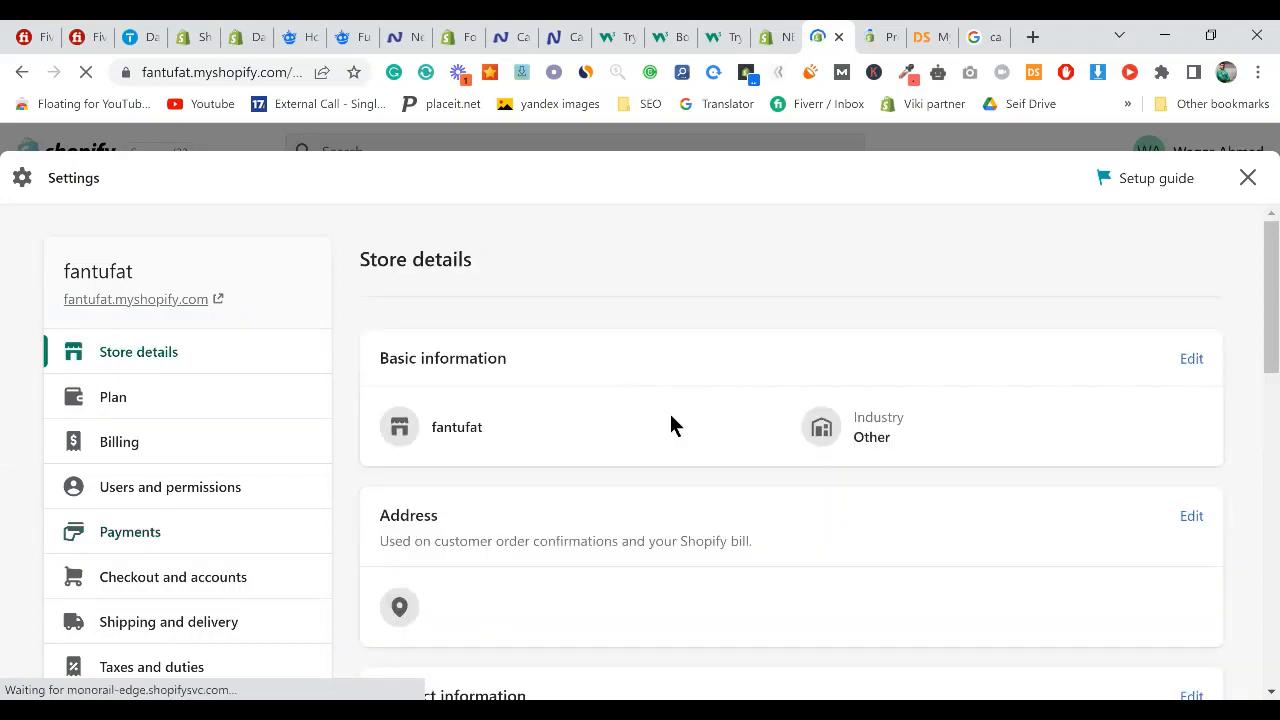
scroll(669, 411, "down", 5)
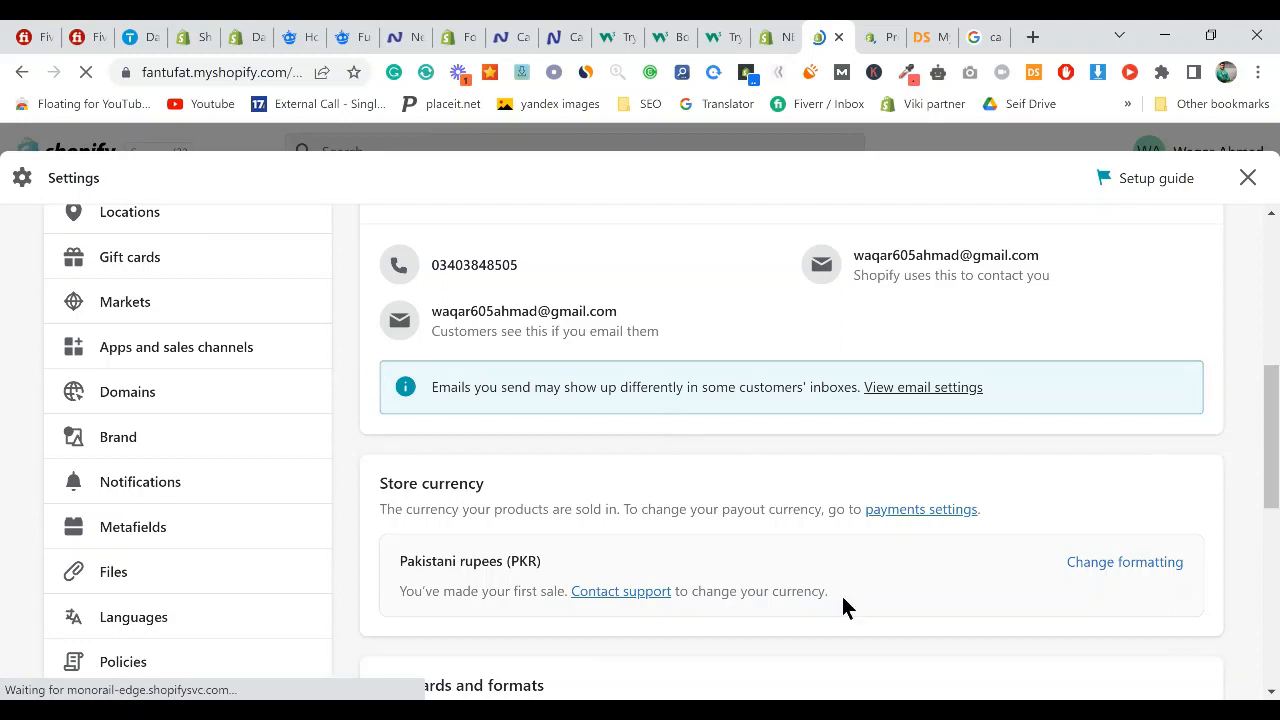
left_click_drag(828, 591, 368, 600)
left_click(368, 600)
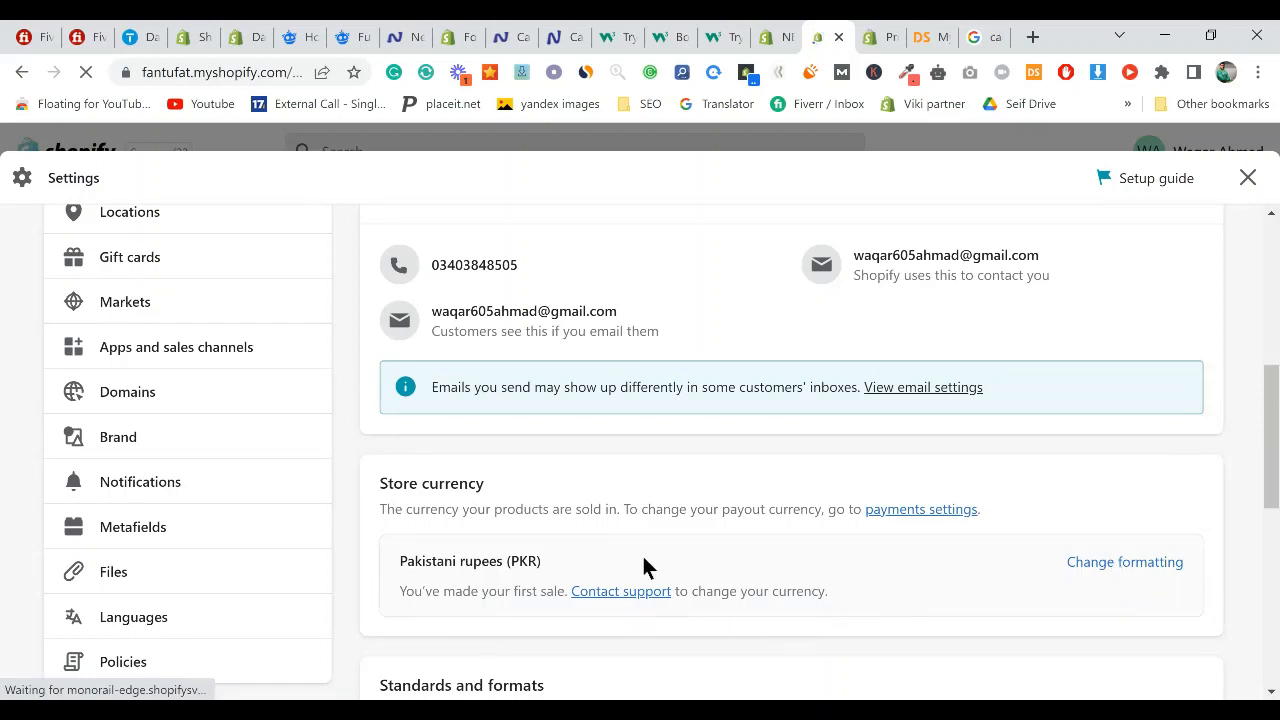
- Review the HTML and email currency formatting fields for the store currency and close the formatting section
scroll(643, 566, "down", 3)
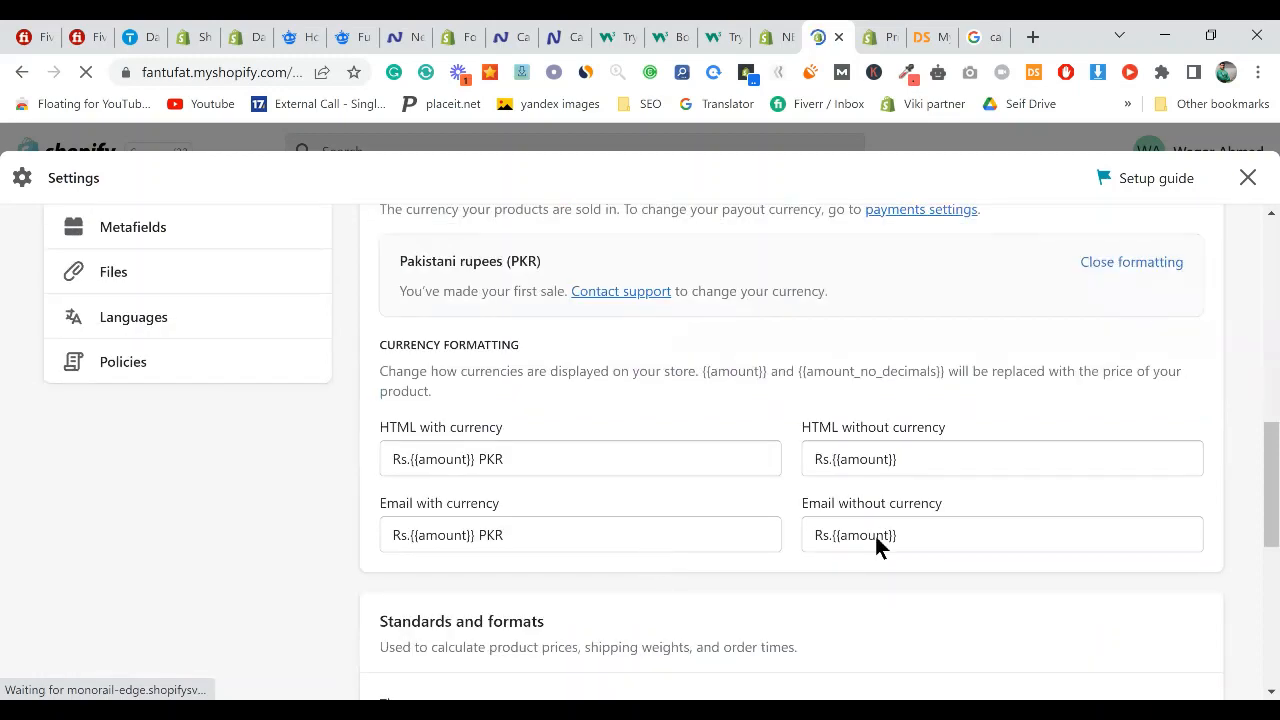
scroll(877, 537, "up", 1)
scroll(1126, 477, "up", 2)
left_click(1126, 466)
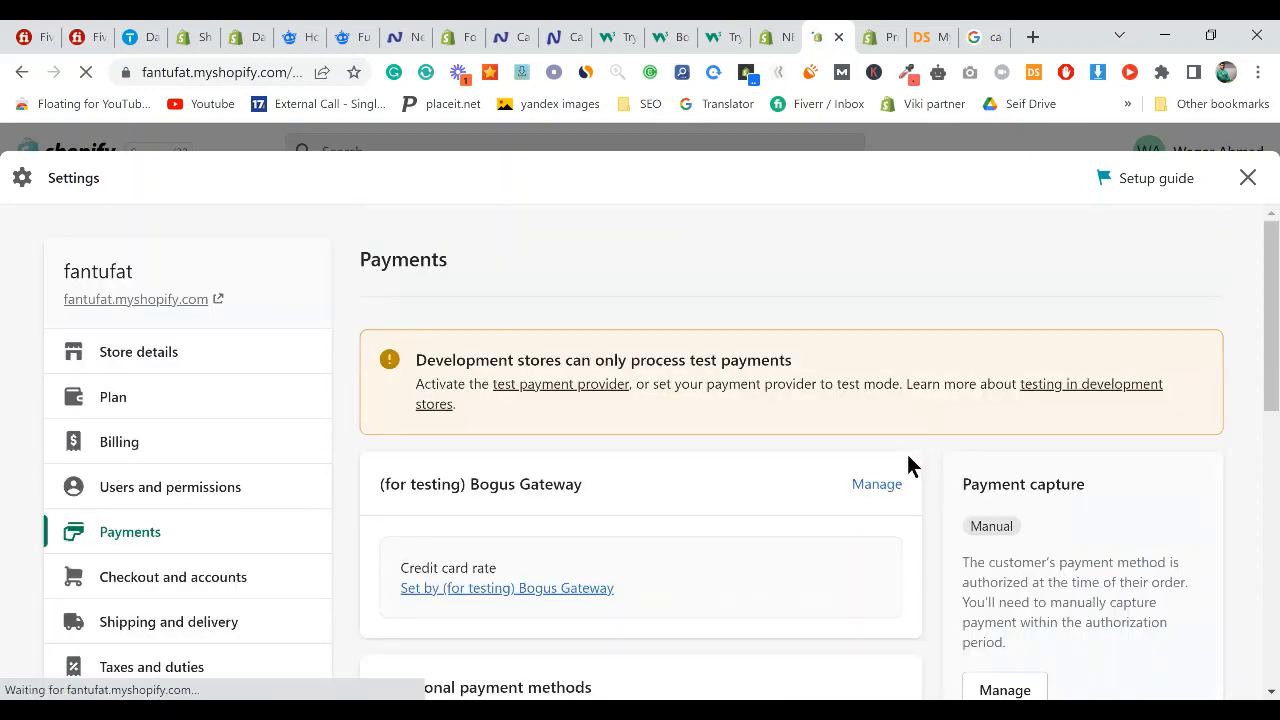
- Examine the payment providers, manual payment methods and payment capture options in the payments settings, leaving the capture method unchanged
scroll(907, 465, "down", 2)
scroll(906, 460, "down", 1)
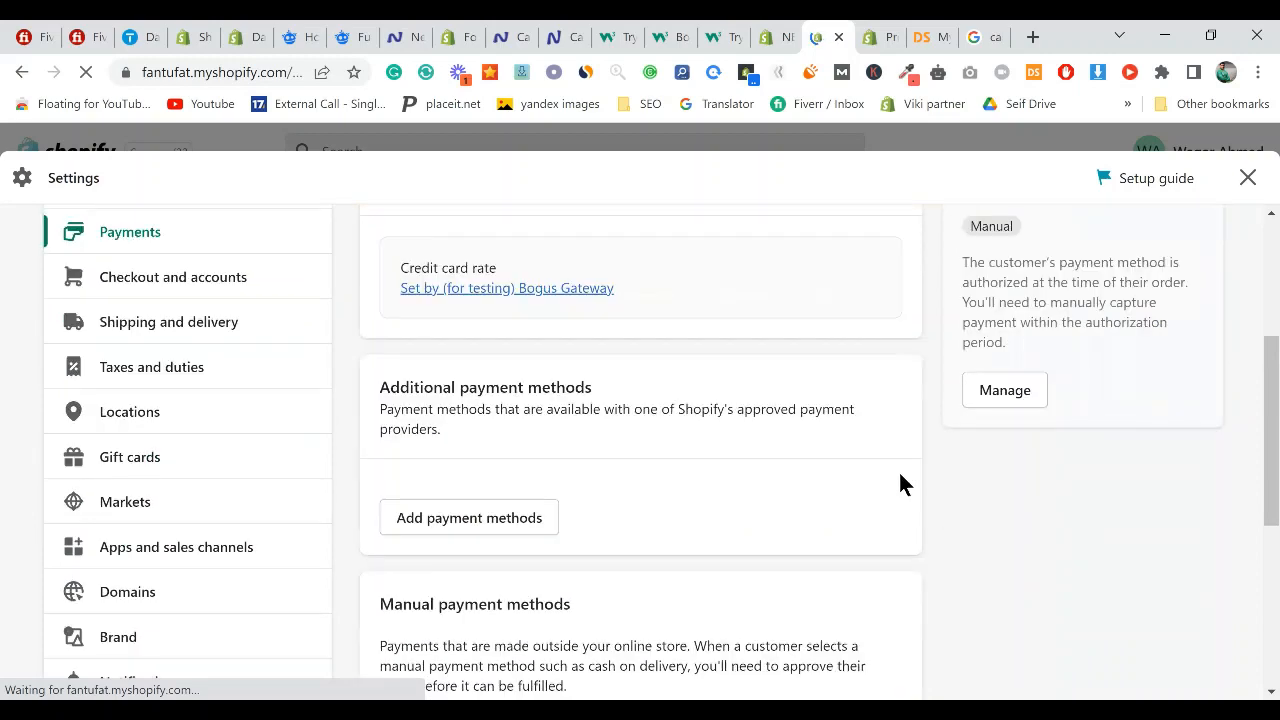
scroll(899, 470, "down", 4)
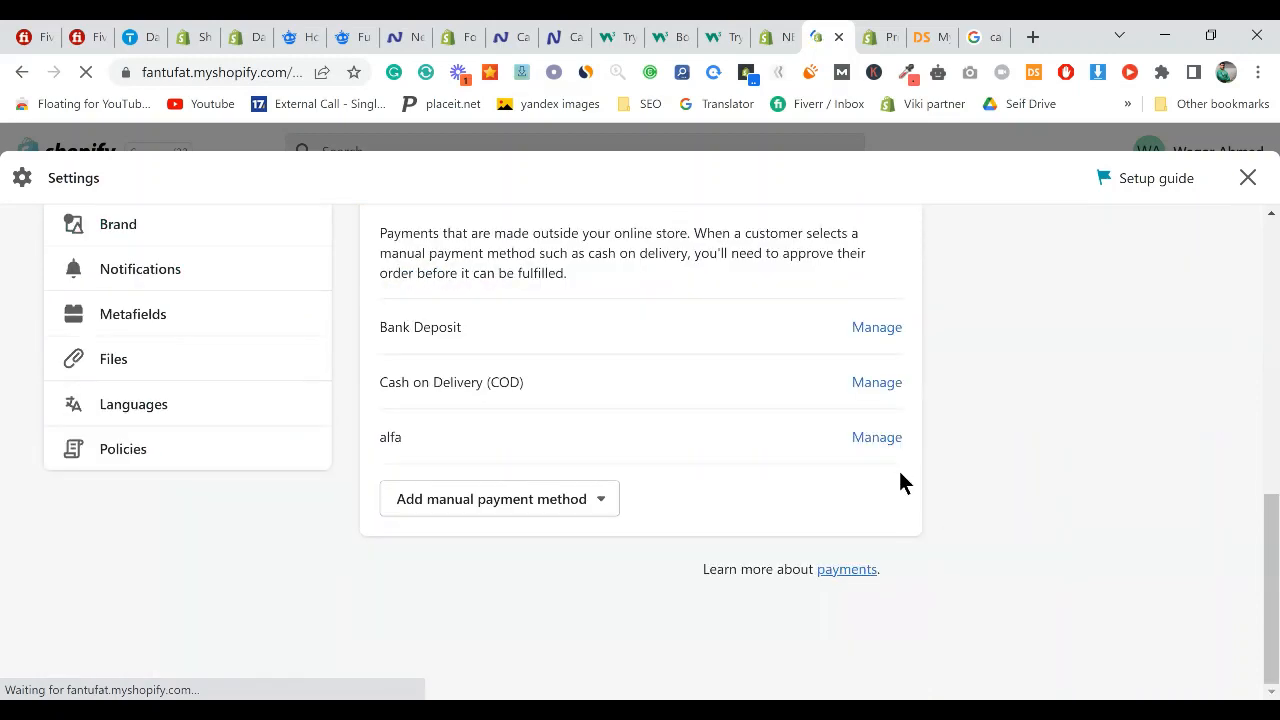
scroll(899, 482, "up", 4)
scroll(1010, 508, "up", 1)
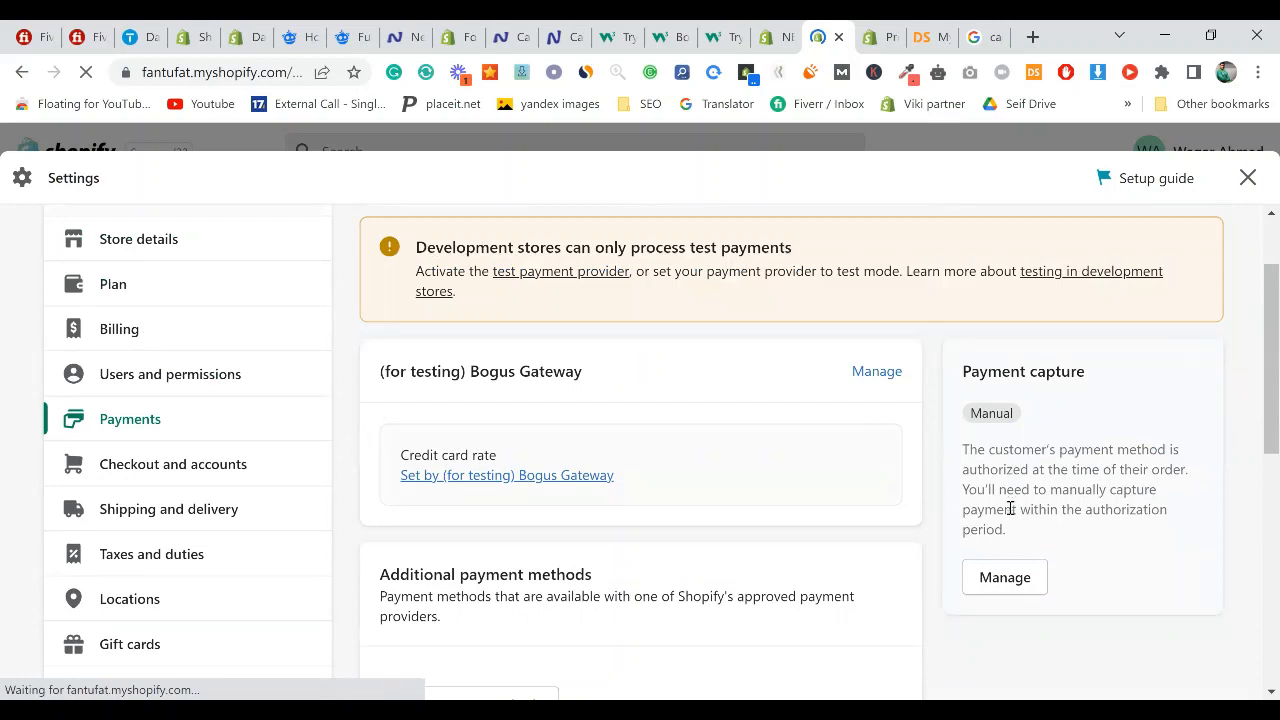
left_click(1005, 578)
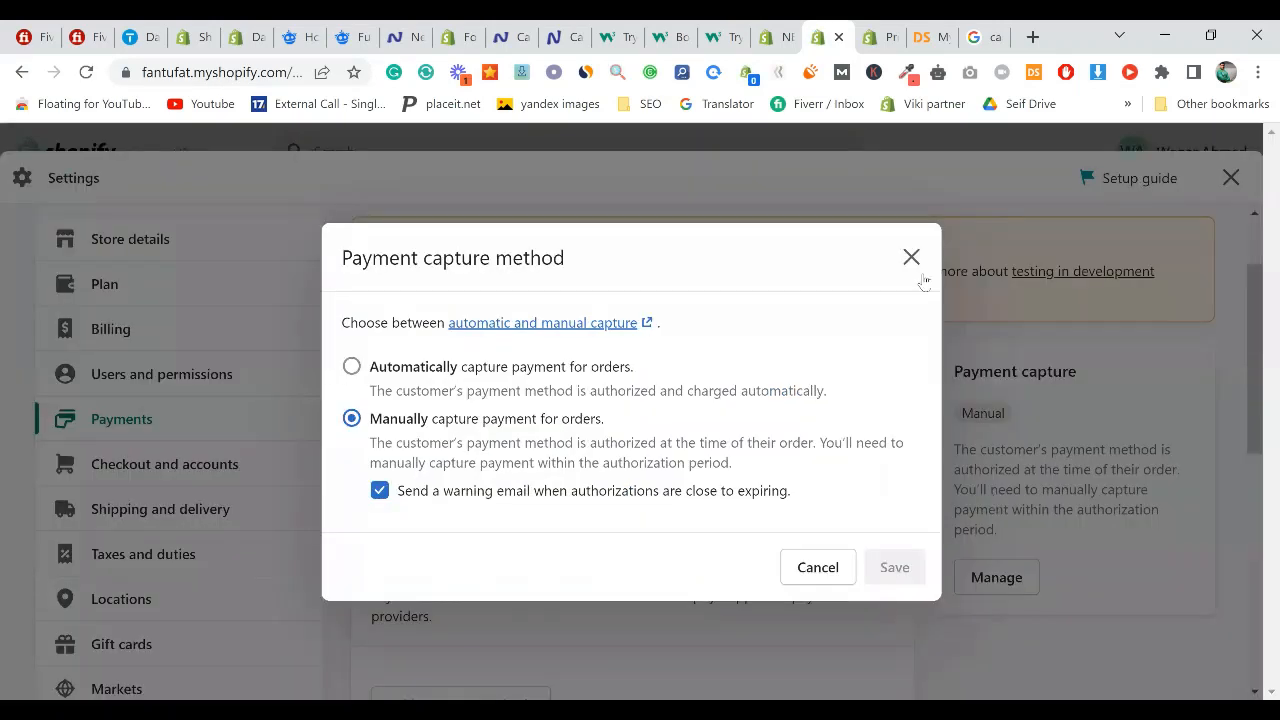
left_click(1191, 271)
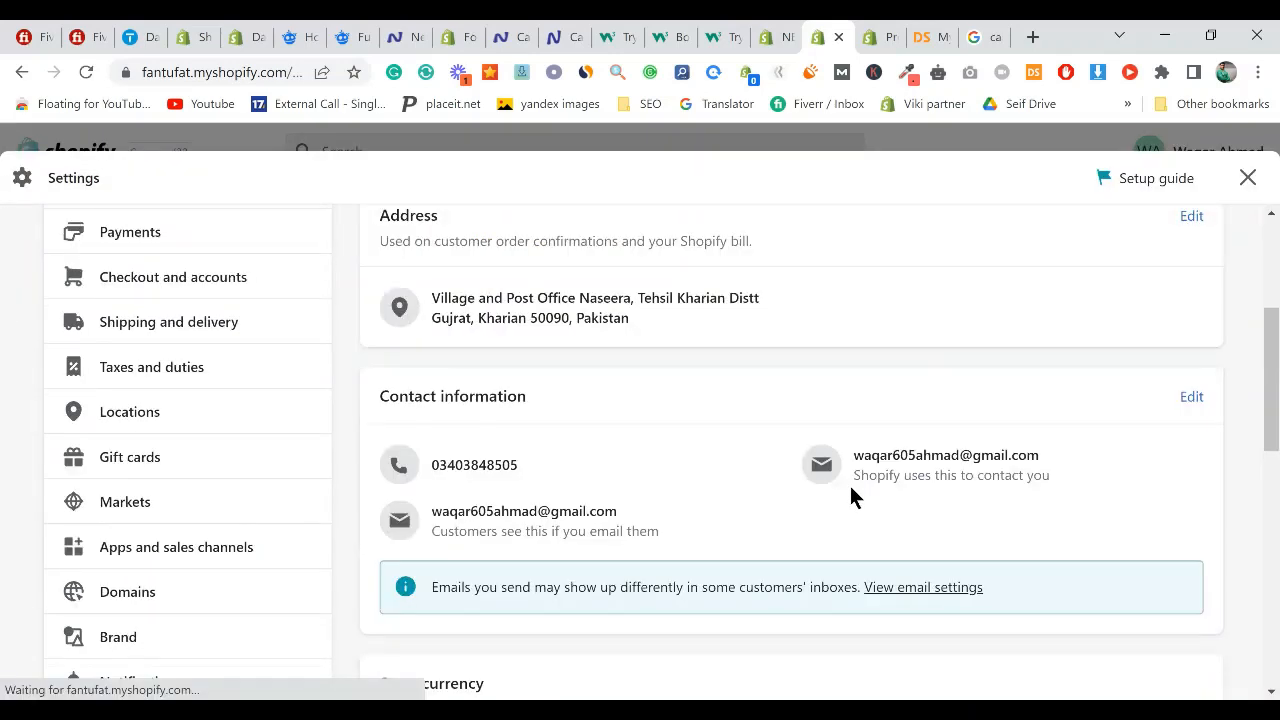
- Recheck the store currency section in the store details and close the store settings
scroll(851, 487, "down", 2)
scroll(852, 490, "down", 1)
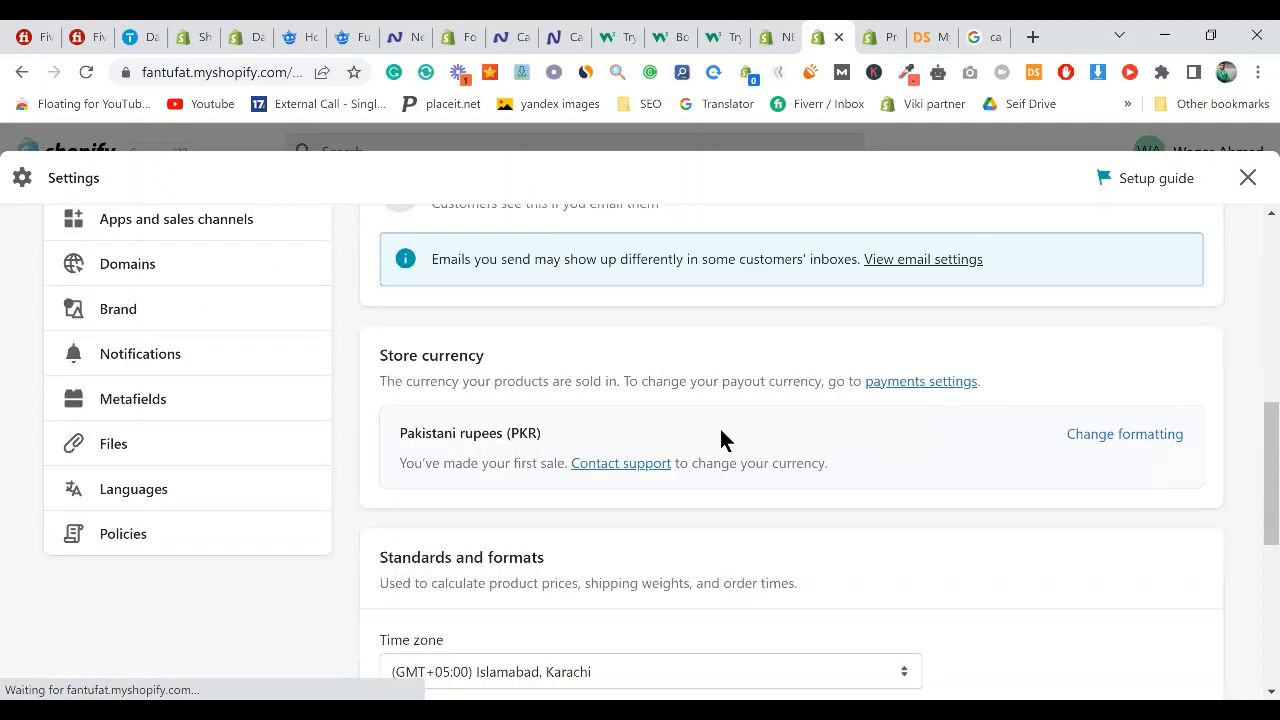
scroll(1260, 209, "up", 3)
left_click(1254, 181)
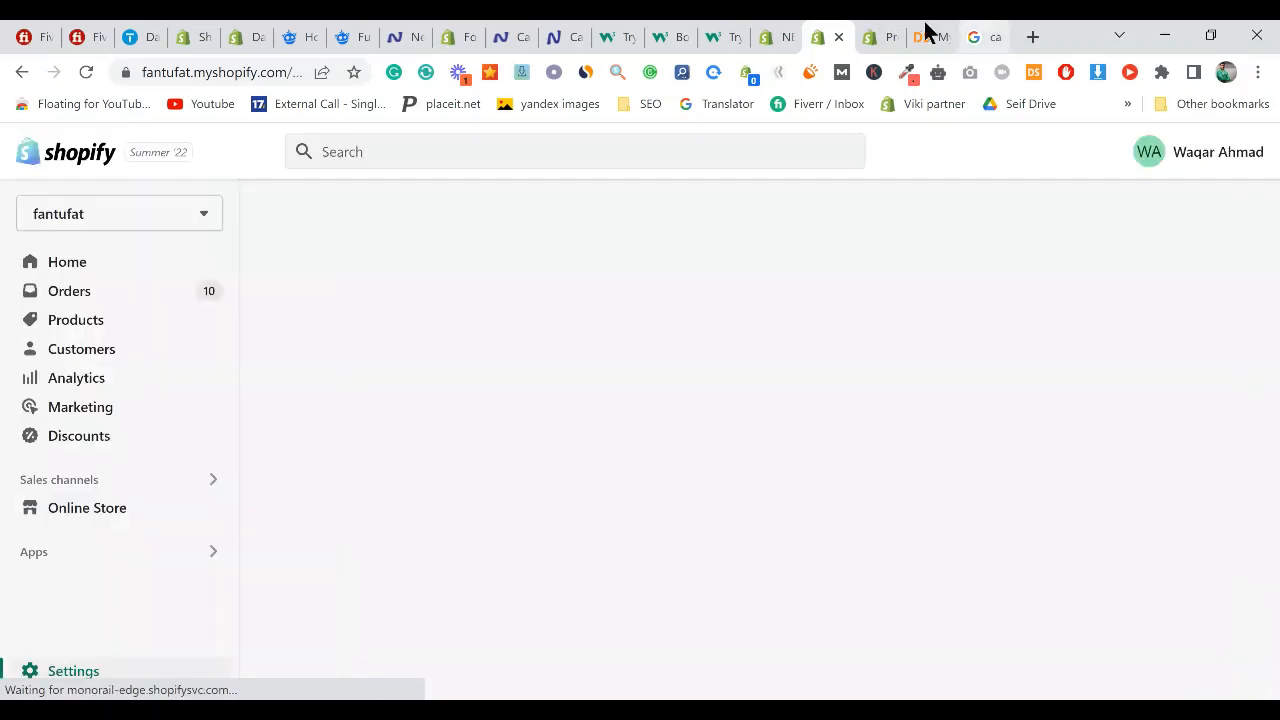
- Reload the fantufat storefront catalog, look through its products and switch back to My Products in DSers to compare prices
left_click(925, 35)
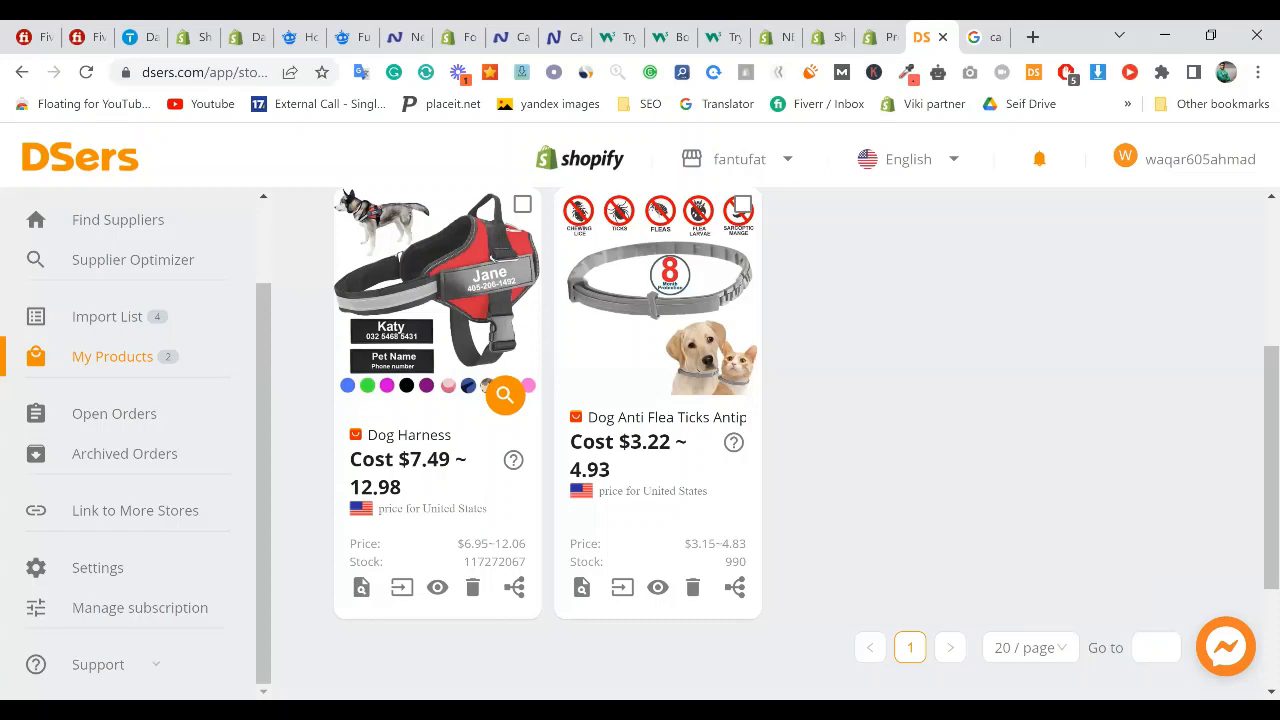
left_click(875, 37)
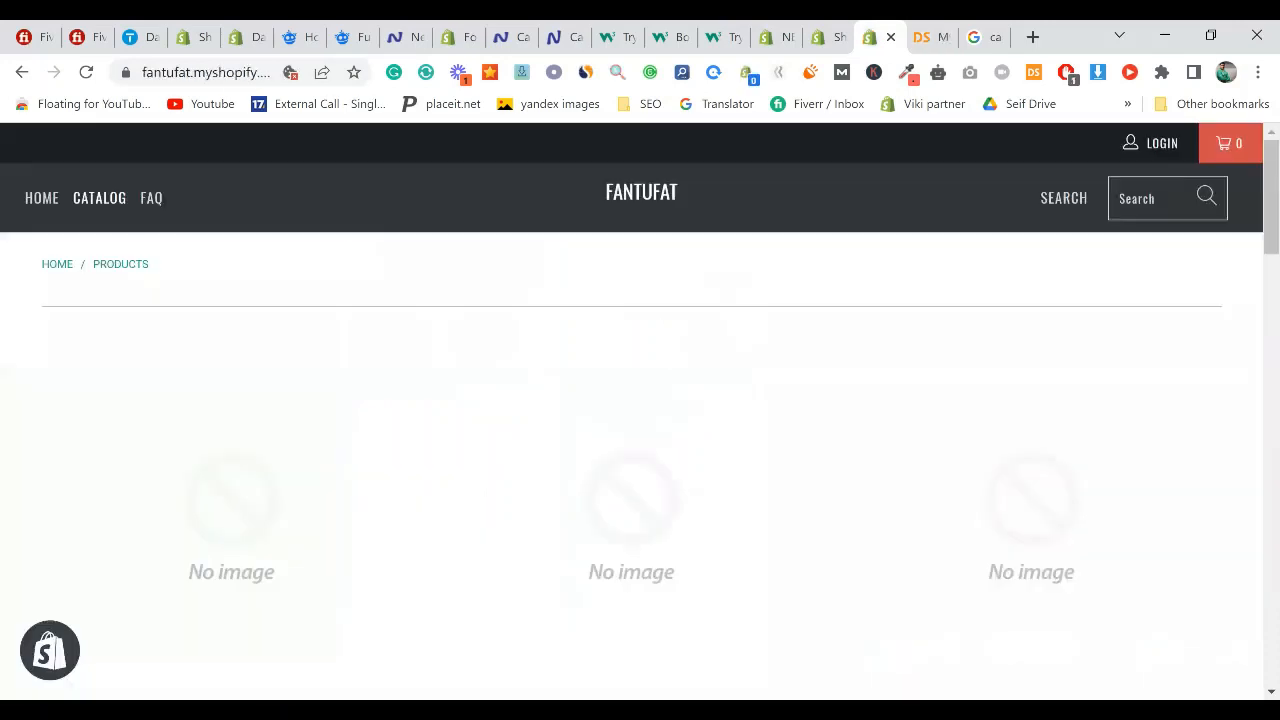
left_click(87, 73)
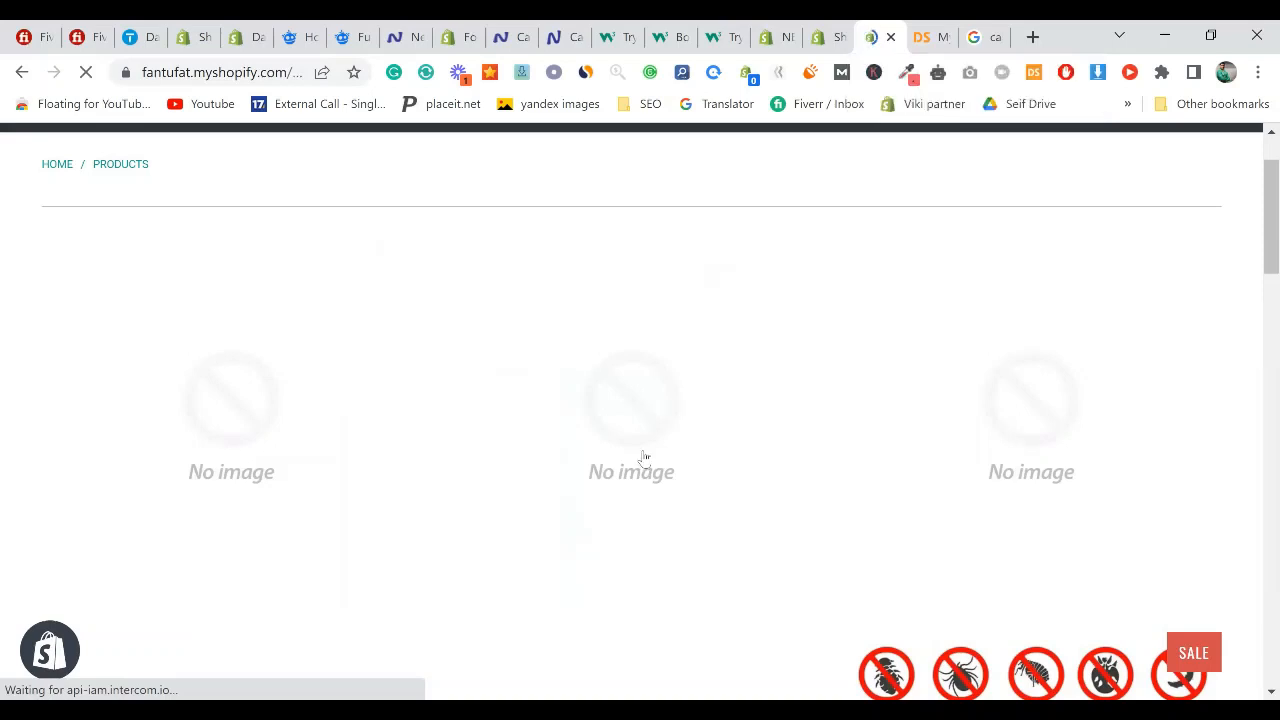
scroll(1080, 600, "down", 1)
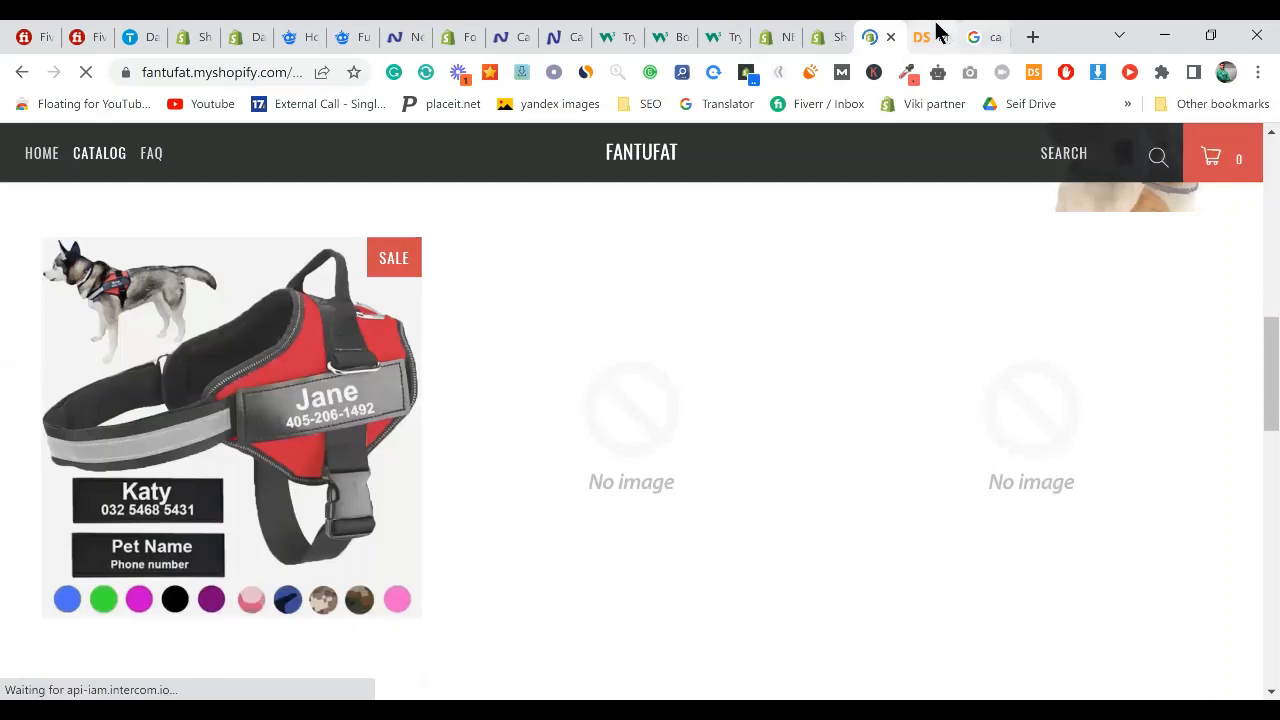
left_click(938, 30)
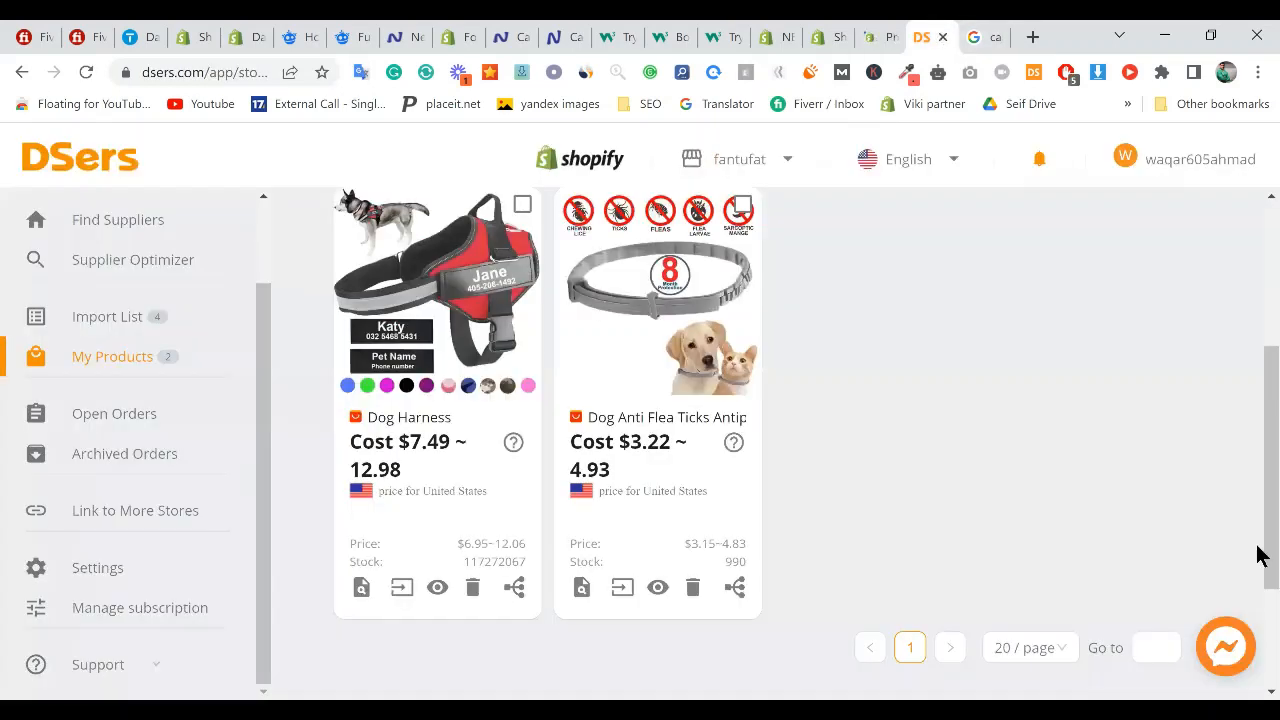